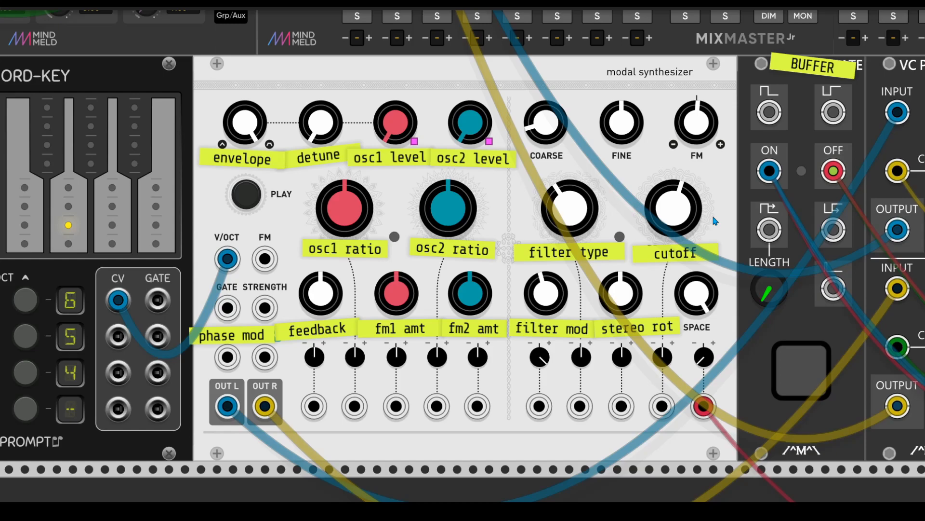
# Inspect the modal synthesizer's alternative models, including the Ominous voice option
pyautogui.rightClick(465, 75)
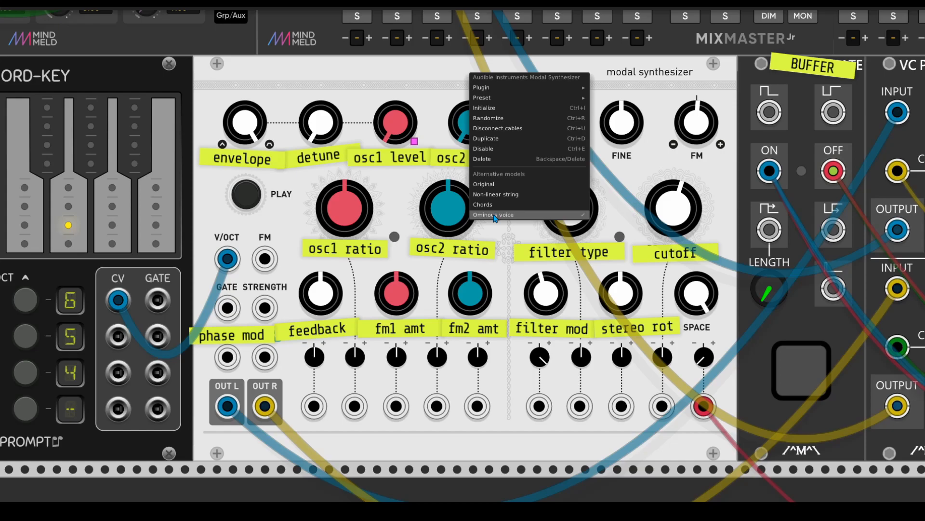
pyautogui.click(505, 234)
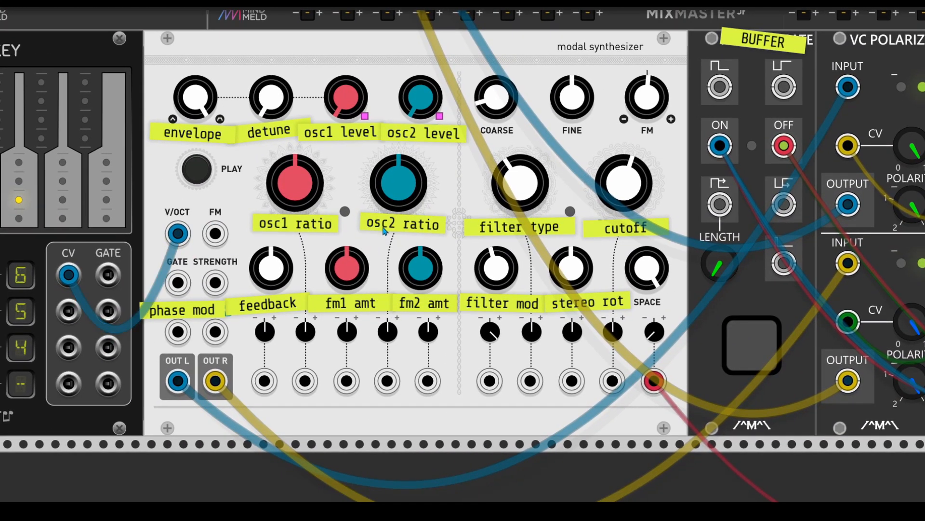
pyautogui.rightClick(341, 157)
pyautogui.click(340, 157)
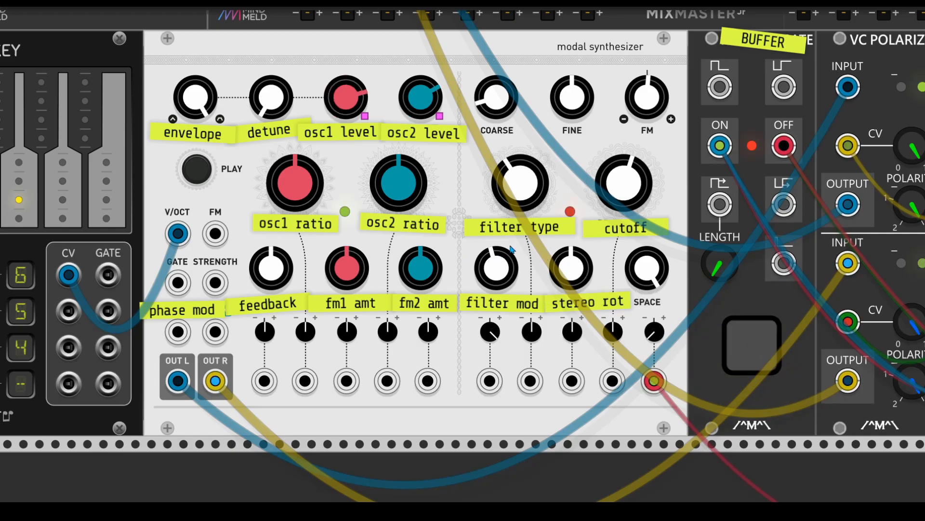
pyautogui.hscroll(-3, 487, 253)
pyautogui.scroll(6, 487, 253)
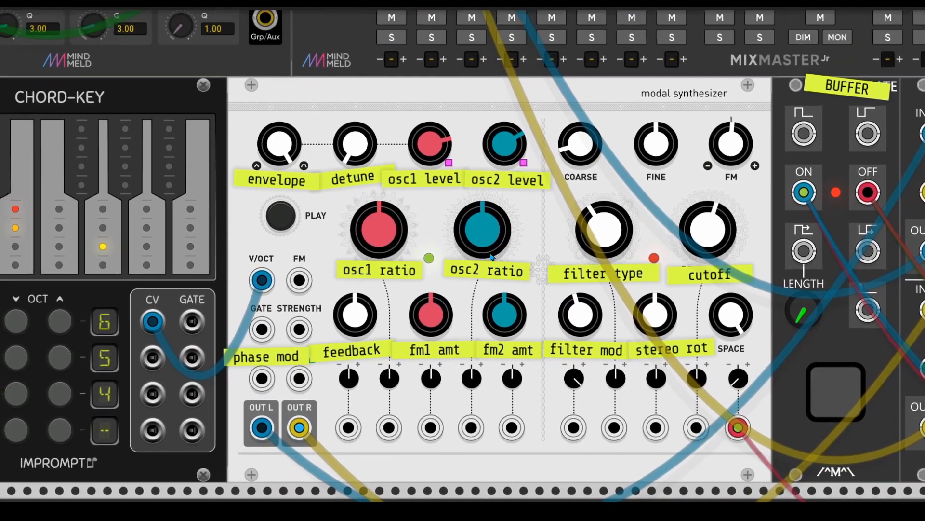
pyautogui.hscroll(2, 415, 166)
pyautogui.scroll(-6, 415, 167)
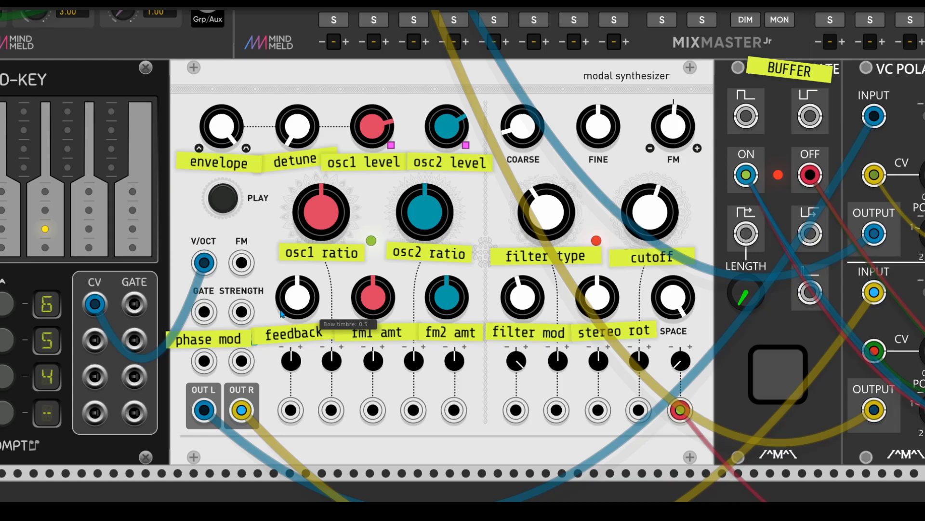
# Unmute the first mixer channel and disconnect the cable between the CHORD-KEY CV output and the modal synthesizer's V/OCT input
pyautogui.scroll(4, 436, 220)
pyautogui.click(329, 94)
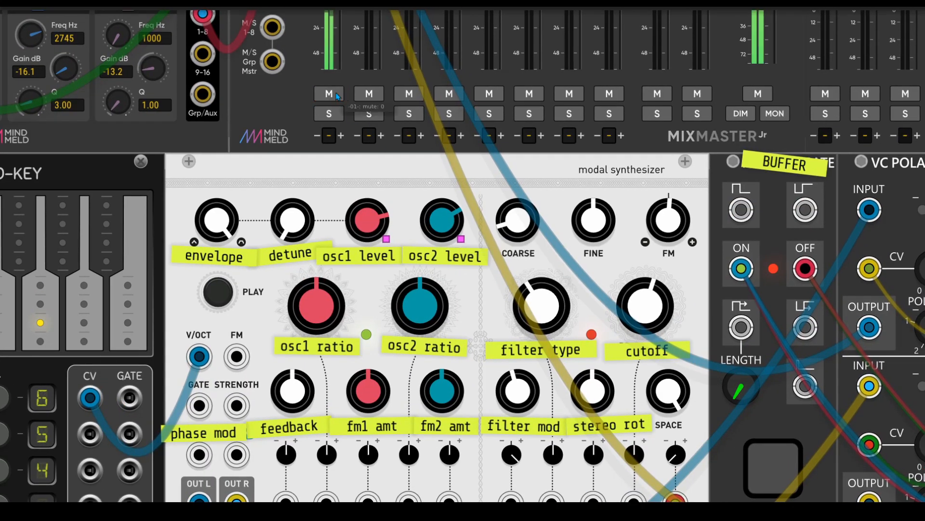
pyautogui.scroll(-5, 381, 199)
pyautogui.hscroll(-5, 380, 199)
pyautogui.rightClick(334, 214)
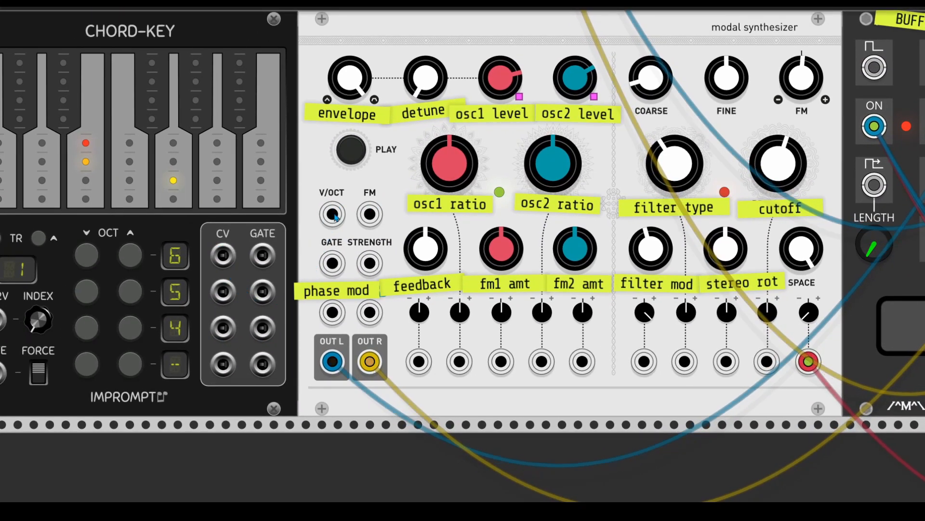
# Try out different osc1 and osc2 ratios with some detune, and reset both ratios to their defaults
pyautogui.scroll(5, 379, 193)
pyautogui.hscroll(3, 379, 193)
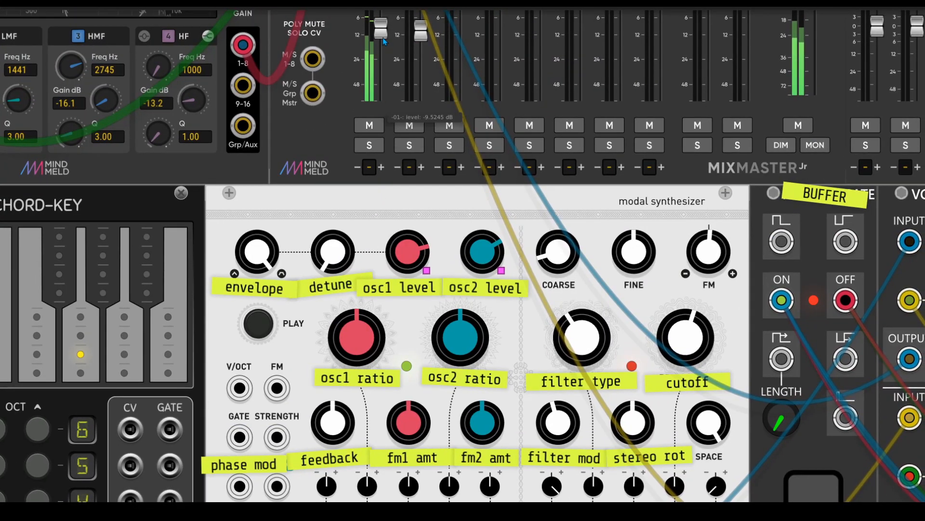
pyautogui.scroll(-4, 444, 178)
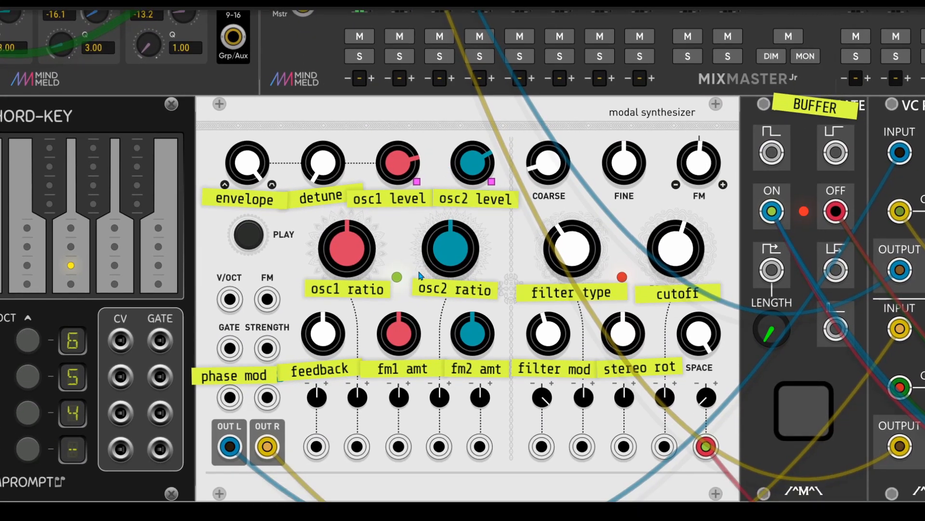
pyautogui.moveTo(374, 273); pyautogui.dragTo(374, 298)
pyautogui.moveTo(362, 253); pyautogui.dragTo(362, 294)
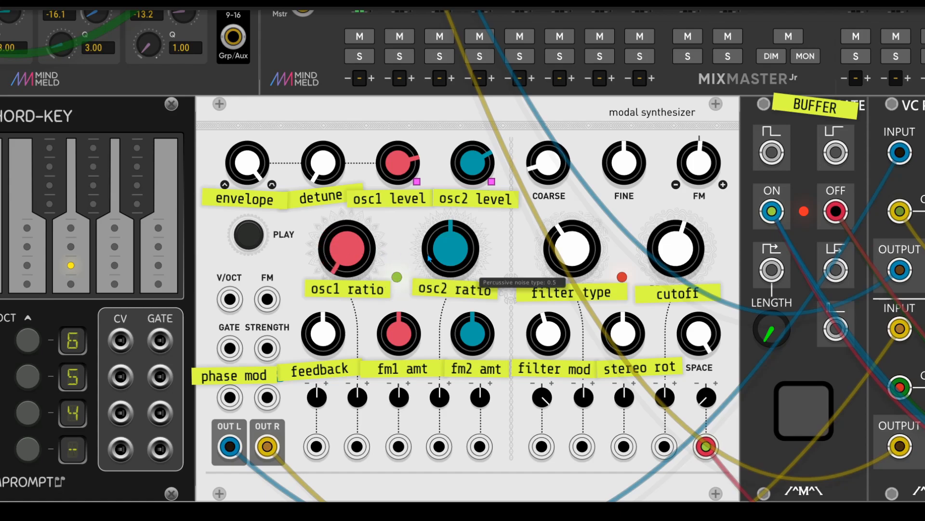
pyautogui.moveTo(451, 261); pyautogui.dragTo(447, 262)
pyautogui.moveTo(347, 251); pyautogui.dragTo(348, 222)
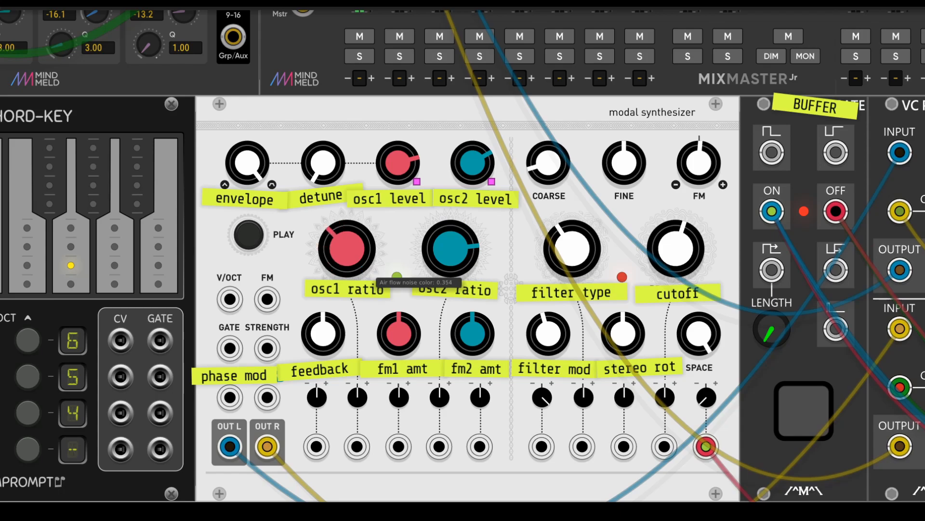
pyautogui.moveTo(359, 259); pyautogui.dragTo(359, 265)
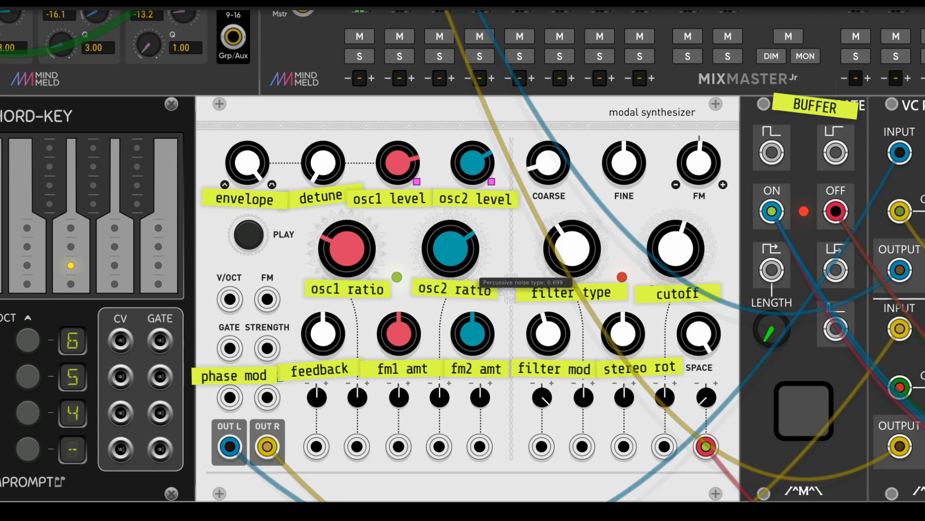
pyautogui.moveTo(324, 164)
pyautogui.mouseDown()
pyautogui.moveTo(324, 133)
pyautogui.moveTo(324, 148)
pyautogui.mouseUp()
pyautogui.doubleClick(446, 247)
pyautogui.doubleClick(355, 256)
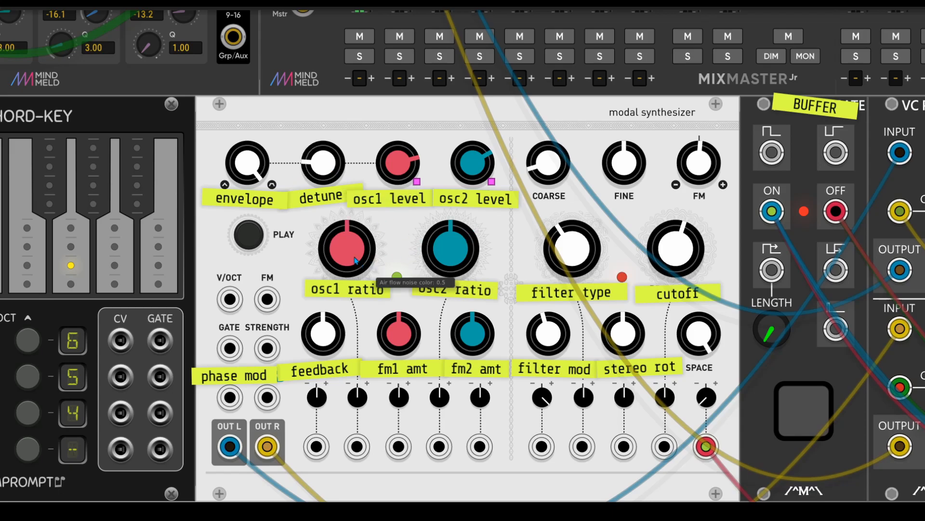
# Sweep both oscillator ratios down and the detune up, and reset all three knobs to their defaults
pyautogui.moveTo(459, 260); pyautogui.dragTo(459, 327)
pyautogui.moveTo(358, 239); pyautogui.dragTo(358, 306)
pyautogui.moveTo(329, 167); pyautogui.dragTo(329, 92)
pyautogui.doubleClick(341, 246)
pyautogui.doubleClick(453, 248)
pyautogui.doubleClick(336, 167)
# Set the osc1 ratio to about 0.65, centre the coarse tuning and sweep the detune to around its midpoint
pyautogui.moveTo(347, 249)
pyautogui.mouseDown()
pyautogui.moveTo(347, 227)
pyautogui.moveTo(347, 235)
pyautogui.mouseUp()
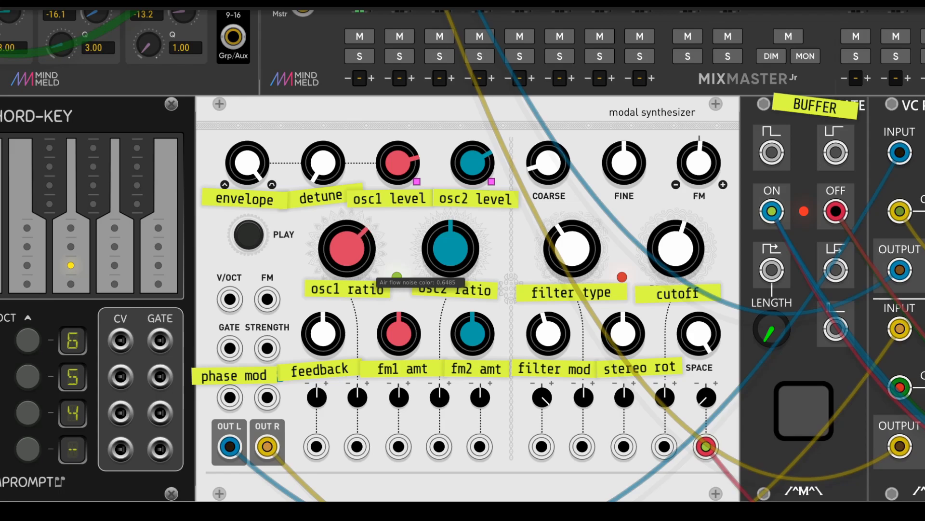
pyautogui.moveTo(548, 163); pyautogui.dragTo(548, 153)
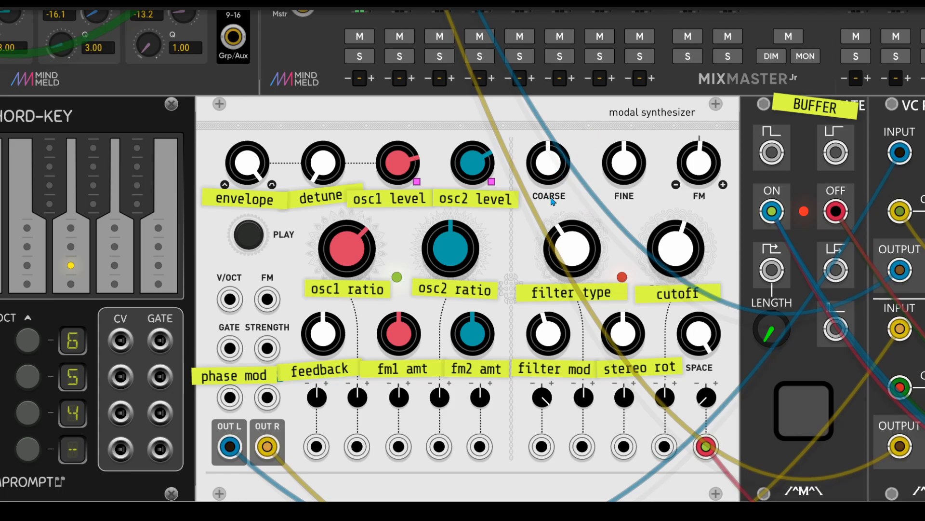
pyautogui.moveTo(360, 187); pyautogui.dragTo(361, 177)
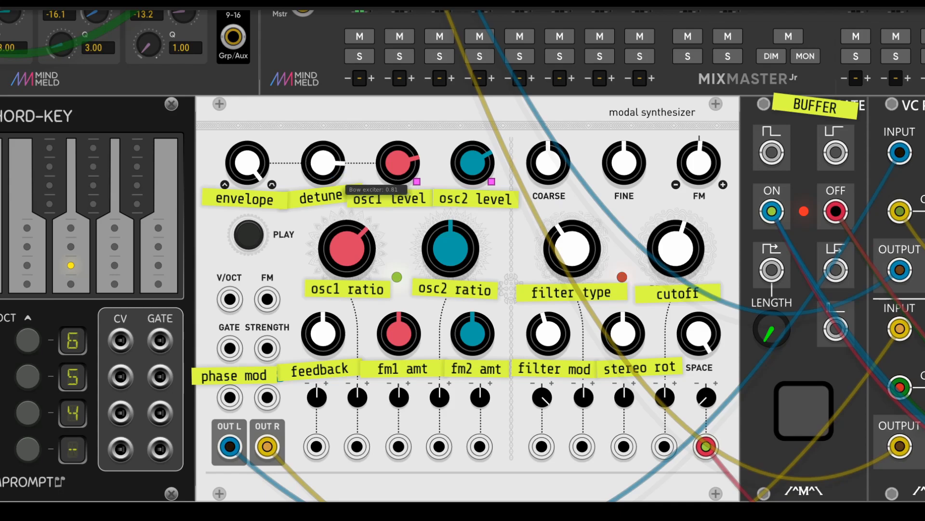
pyautogui.moveTo(323, 163); pyautogui.dragTo(323, 269)
pyautogui.moveTo(323, 163); pyautogui.dragTo(322, 121)
pyautogui.moveTo(323, 163)
pyautogui.mouseDown()
pyautogui.moveTo(323, 203)
pyautogui.moveTo(323, 135)
pyautogui.moveTo(323, 175)
pyautogui.mouseUp()
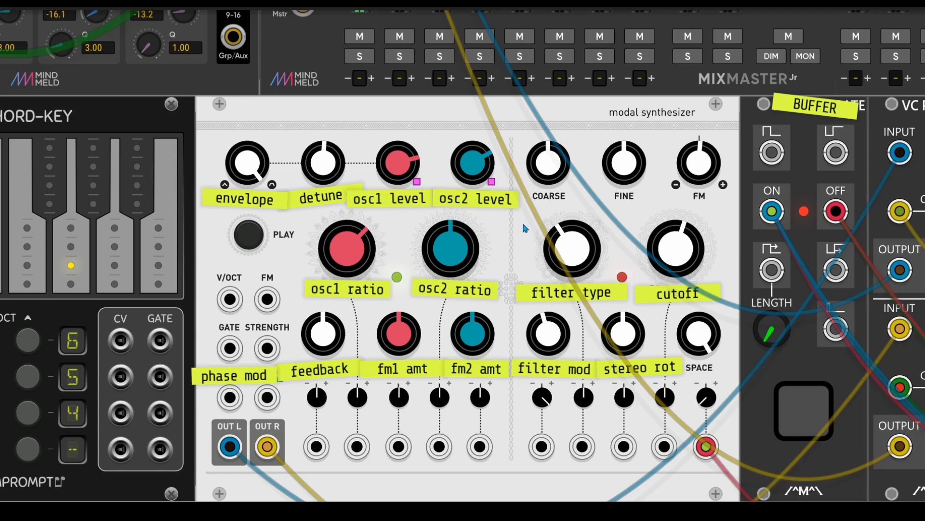
# Turn the fm1 and fm2 amounts fully down
pyautogui.scroll(-1, 398, 332)
pyautogui.moveTo(398, 318); pyautogui.dragTo(398, 338)
pyautogui.moveTo(472, 319); pyautogui.dragTo(472, 366)
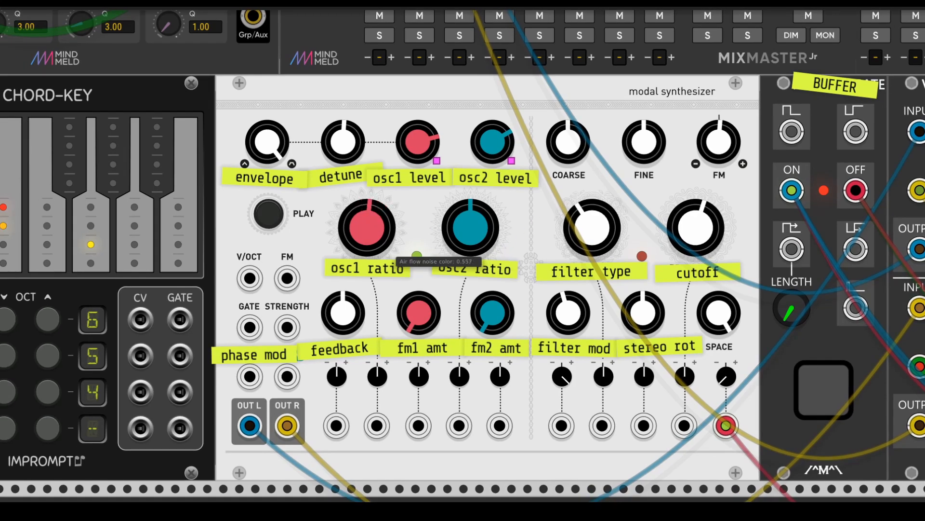
# Sweep the osc1 and osc2 ratios up and down, leaving osc1 slightly below centre and osc2 centred
pyautogui.moveTo(368, 226); pyautogui.dragTo(368, 202)
pyautogui.moveTo(463, 224); pyautogui.dragTo(463, 176)
pyautogui.moveTo(374, 227); pyautogui.dragTo(374, 285)
pyautogui.moveTo(466, 222); pyautogui.dragTo(466, 270)
pyautogui.moveTo(358, 221); pyautogui.dragTo(359, 212)
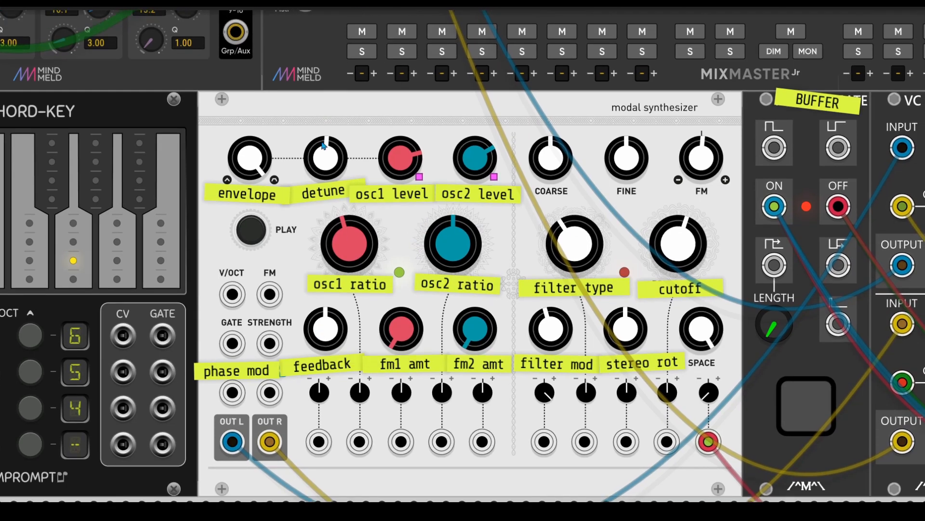
# Turn the detune fully down and fine-tune the osc1 ratio slightly below centre
pyautogui.moveTo(323, 145); pyautogui.dragTo(334, 176)
pyautogui.moveTo(360, 267); pyautogui.dragTo(360, 259)
pyautogui.moveTo(467, 268); pyautogui.dragTo(468, 274)
pyautogui.moveTo(379, 251); pyautogui.dragTo(379, 261)
pyautogui.moveTo(413, 229); pyautogui.dragTo(413, 220)
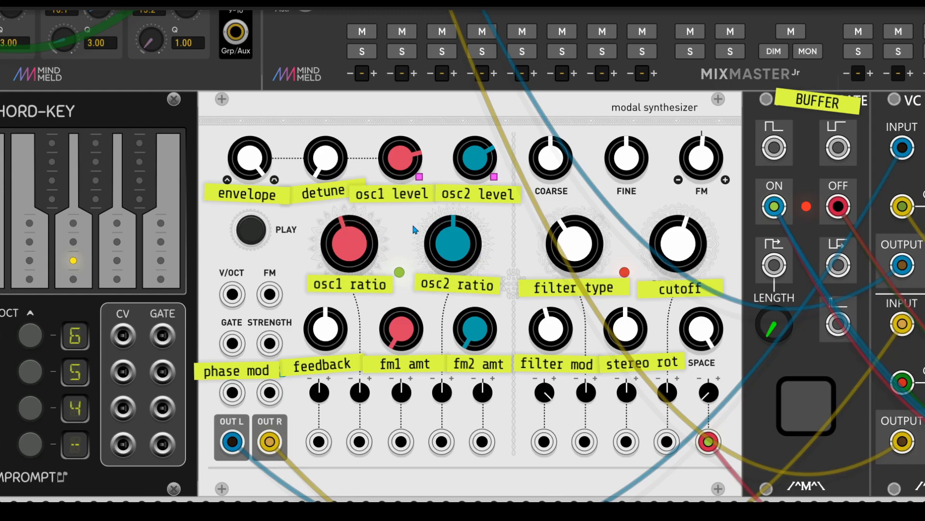
# Raise the coarse tuning and stereo rotation, adjust the filter mod, and set the filter type to about 0.43
pyautogui.moveTo(557, 161); pyautogui.dragTo(561, 150)
pyautogui.scroll(-1, 573, 220)
pyautogui.moveTo(577, 226); pyautogui.dragTo(582, 207)
pyautogui.moveTo(633, 314); pyautogui.dragTo(633, 284)
pyautogui.moveTo(558, 314); pyautogui.dragTo(558, 299)
pyautogui.moveTo(561, 333); pyautogui.dragTo(562, 324)
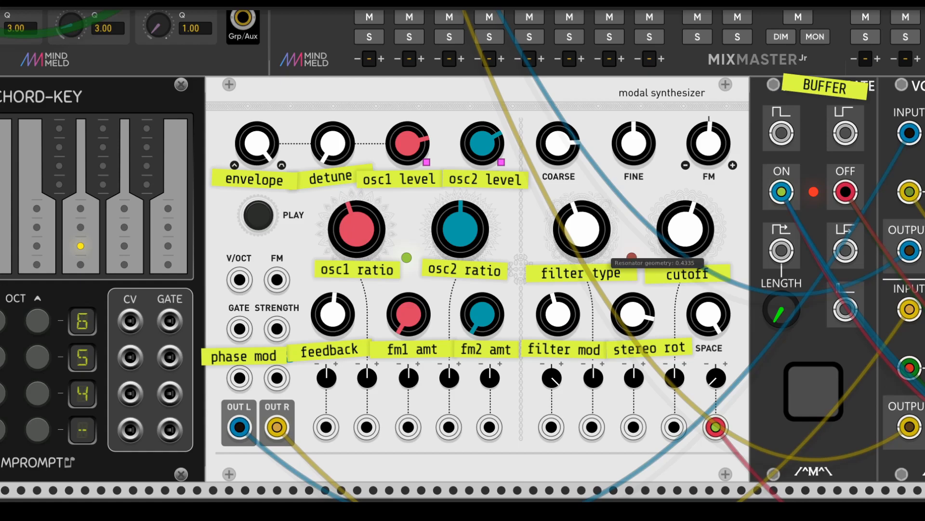
# Search the module library for "lfo-1" and place a VCV LFO-1 in the empty row below the modal synthesizer
pyautogui.scroll(-10, 595, 399)
pyautogui.scroll(2, 578, 400)
pyautogui.scroll(-2, 515, 400)
pyautogui.rightClick(480, 395)
pyautogui.write('lf')
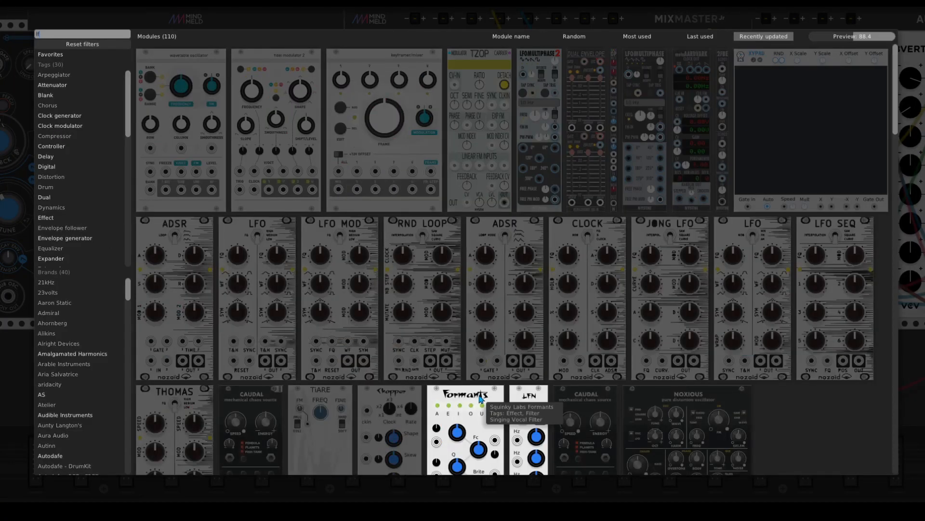
pyautogui.write('o-1')
pyautogui.moveTo(158, 197); pyautogui.dragTo(501, 389)
# Patch the LFO-1 sine output to the filter type CV input and set its attenuverter to about -0.16
pyautogui.scroll(-3, 525, 388)
pyautogui.moveTo(456, 493); pyautogui.dragTo(573, 162)
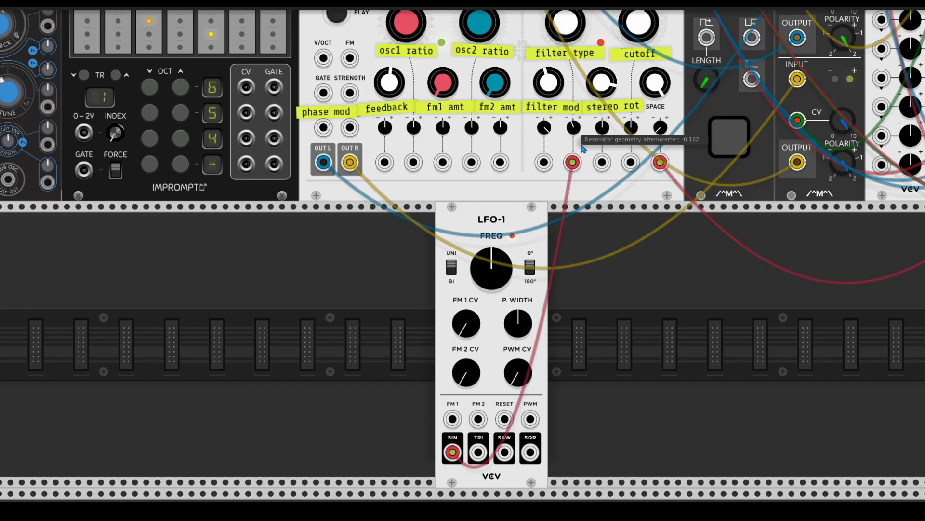
pyautogui.scroll(3, 632, 256)
# Lower the cutoff slightly and raise the fm1 and fm2 amounts a little
pyautogui.moveTo(662, 148); pyautogui.dragTo(662, 86)
pyautogui.moveTo(456, 202); pyautogui.dragTo(456, 154)
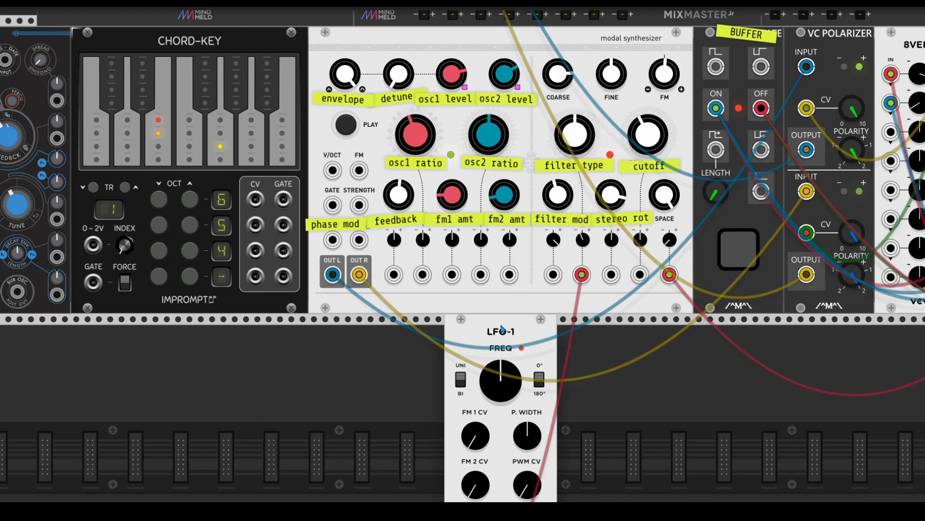
# Duplicate the LFO-1 beside the original and lower the copy's frequency
pyautogui.hotkey('ctrl', 'd')
pyautogui.scroll(-2, 400, 333)
pyautogui.moveTo(385, 331); pyautogui.dragTo(385, 352)
pyautogui.scroll(-3, 389, 369)
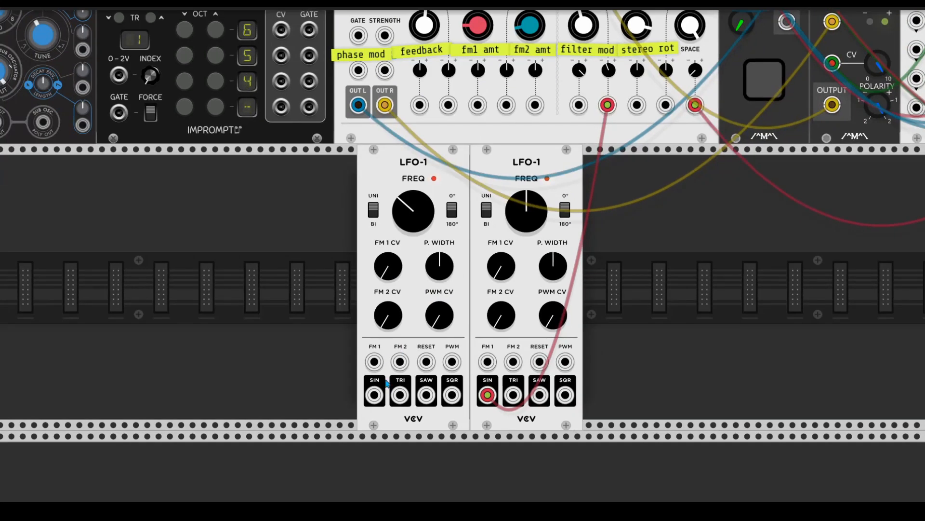
# Patch the slower LFO's sine output to the fm1 amount CV input and turn up its attenuverter
pyautogui.moveTo(381, 402); pyautogui.dragTo(478, 105)
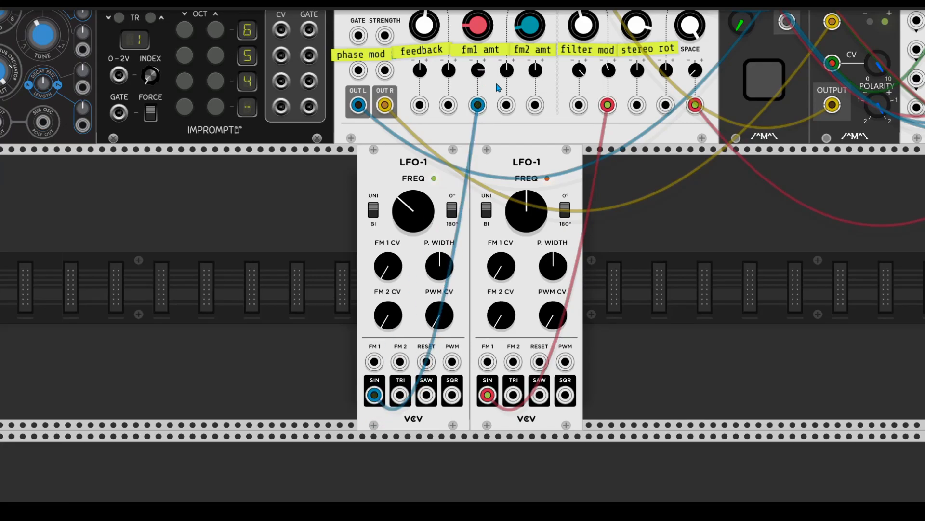
pyautogui.scroll(4, 506, 107)
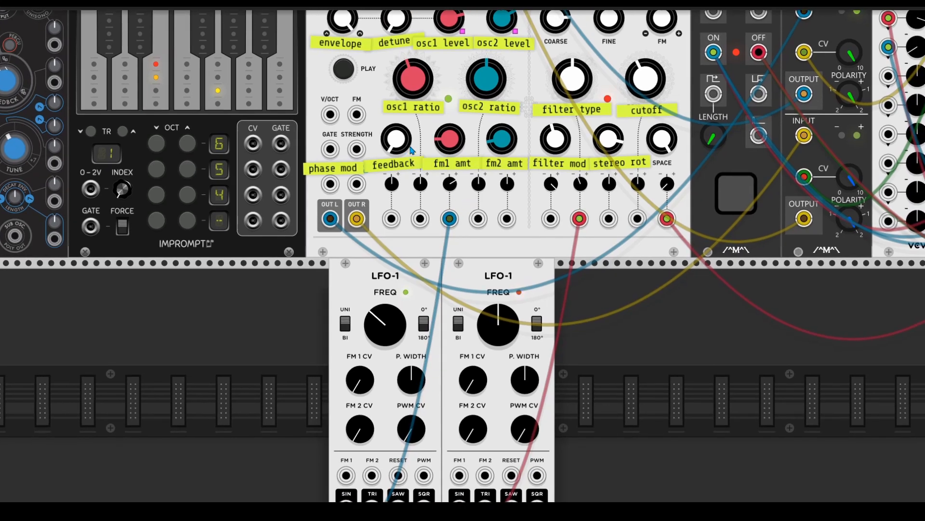
pyautogui.scroll(-4, 416, 125)
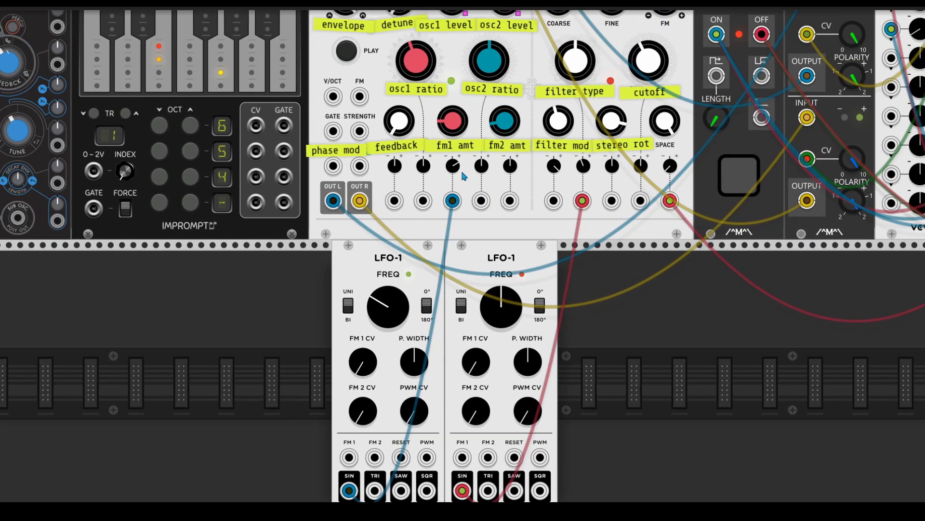
# Raise the fm2 amount and modulate it with the sine output of another duplicated LFO-1
pyautogui.moveTo(504, 120); pyautogui.dragTo(504, 108)
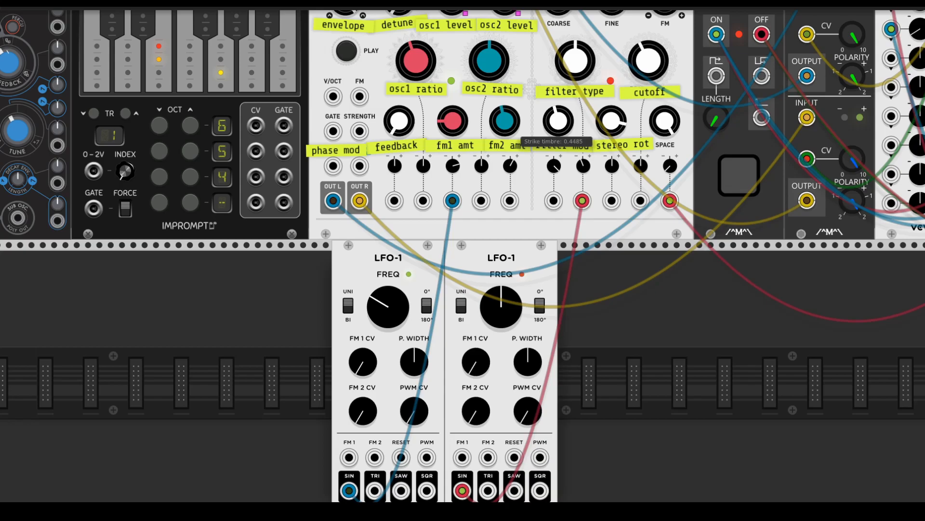
pyautogui.moveTo(505, 108); pyautogui.dragTo(504, 118)
pyautogui.hotkey('ctrl', 'd')
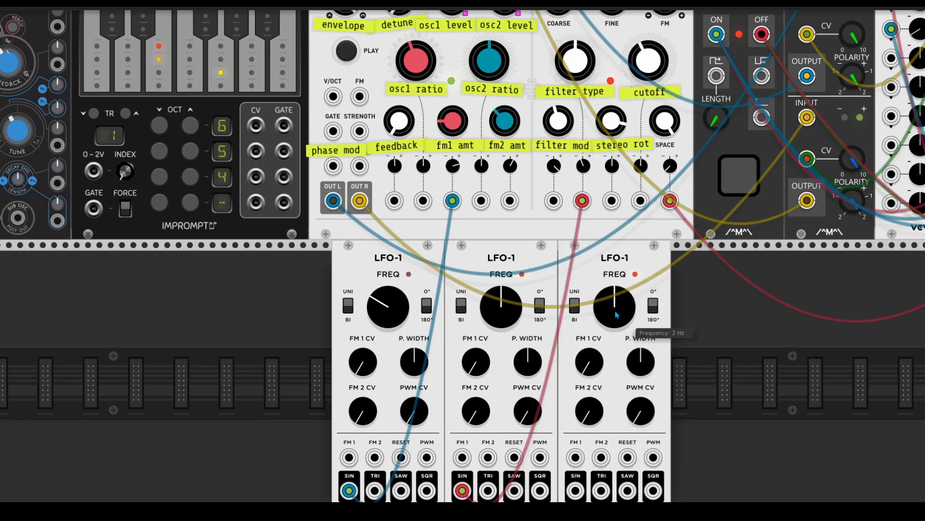
pyautogui.scroll(-1, 513, 211)
pyautogui.moveTo(510, 164); pyautogui.dragTo(575, 454)
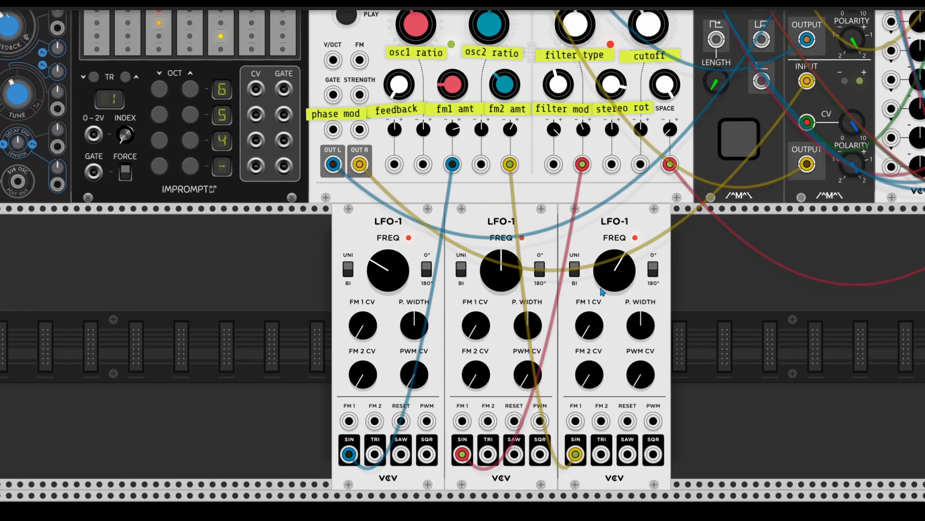
# Vary the three LFO rates, slightly raising the first and third frequencies and lowering the middle one
pyautogui.moveTo(614, 286); pyautogui.dragTo(614, 286)
pyautogui.moveTo(704, 292); pyautogui.dragTo(697, 338)
pyautogui.moveTo(621, 329); pyautogui.dragTo(609, 323)
pyautogui.moveTo(412, 327); pyautogui.dragTo(421, 360)
pyautogui.moveTo(502, 350); pyautogui.dragTo(502, 367)
pyautogui.moveTo(396, 353); pyautogui.dragTo(397, 336)
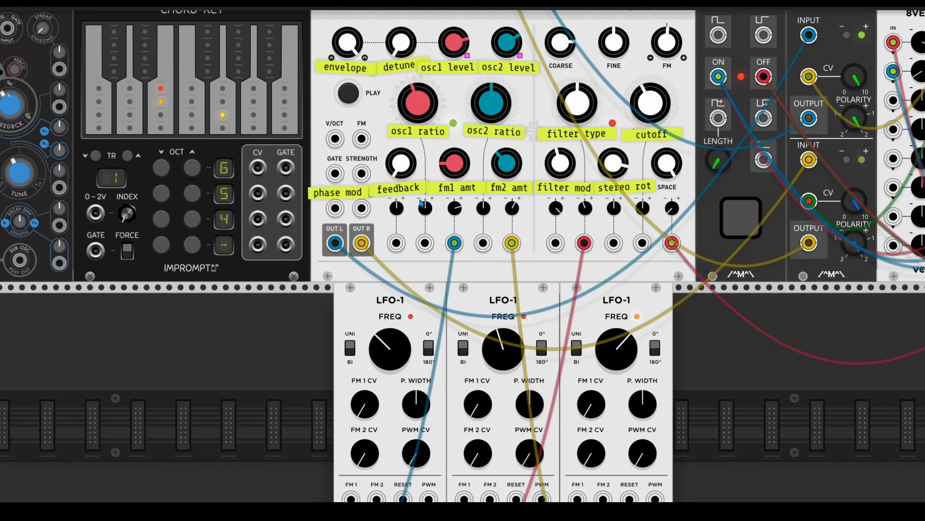
# Raise the detune slightly above minimum and lower the osc1 ratio further
pyautogui.moveTo(409, 52); pyautogui.dragTo(409, 29)
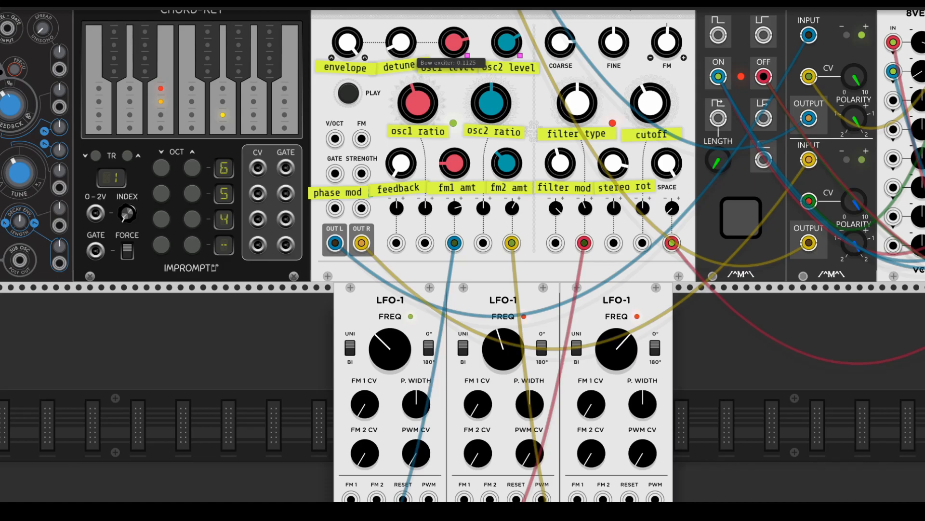
pyautogui.moveTo(409, 29); pyautogui.dragTo(409, 29)
pyautogui.moveTo(417, 102); pyautogui.dragTo(417, 112)
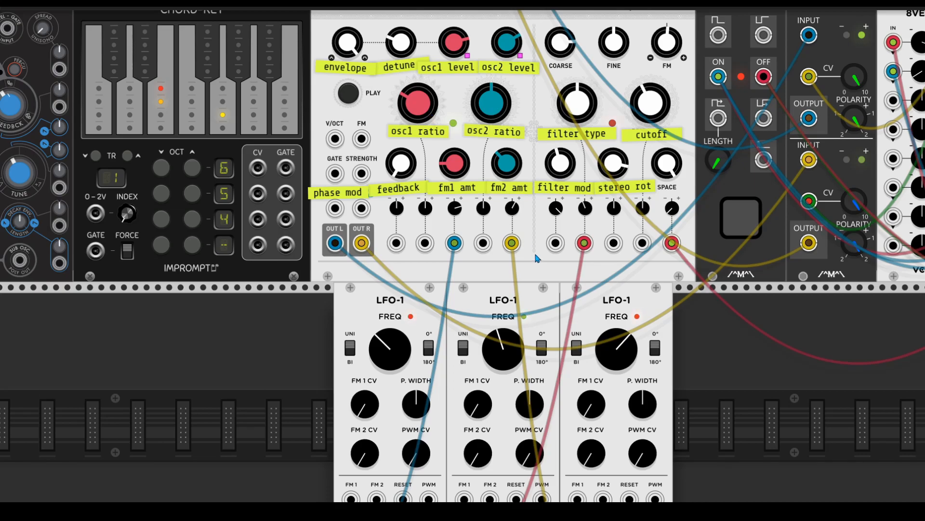
pyautogui.scroll(3, 553, 280)
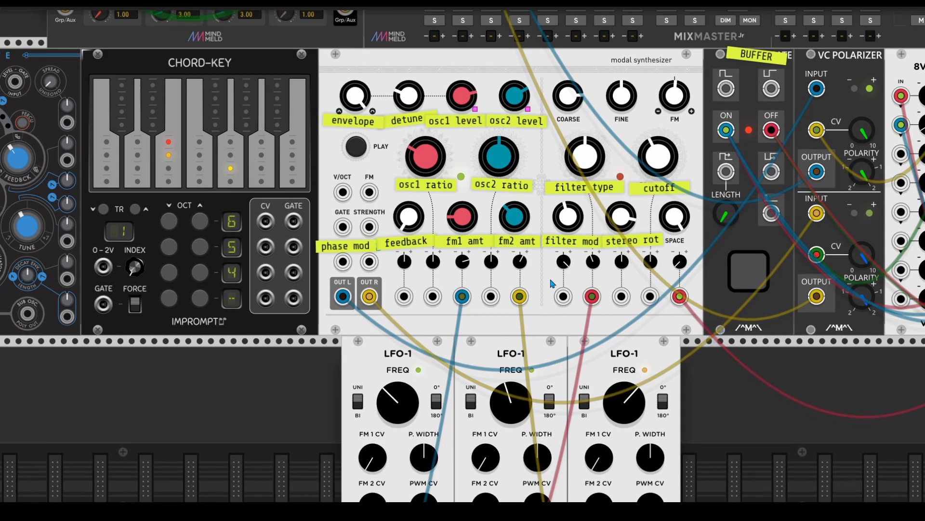
# Inspect the reverb space control and the modules modulating it, and slightly lower the stereo rot
pyautogui.moveTo(676, 221)
pyautogui.moveTo(676, 223); pyautogui.dragTo(677, 234)
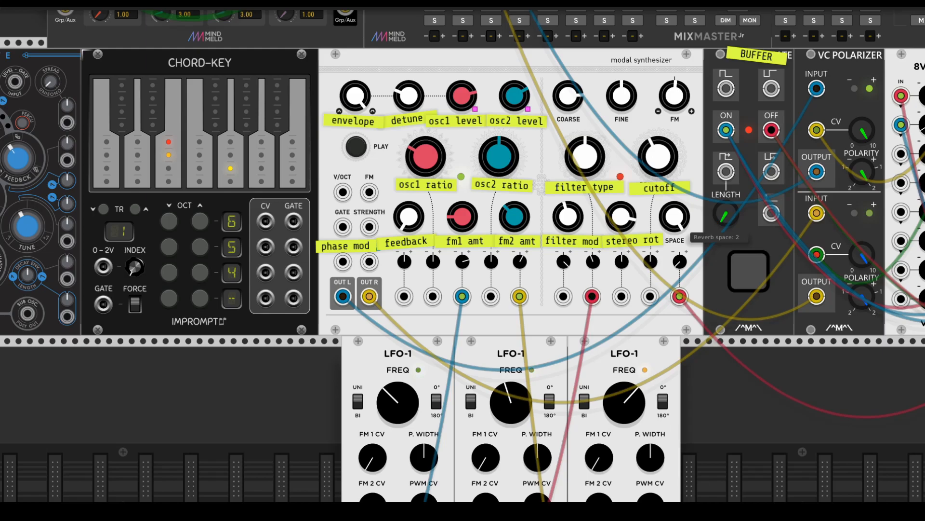
pyautogui.scroll(3, 710, 272)
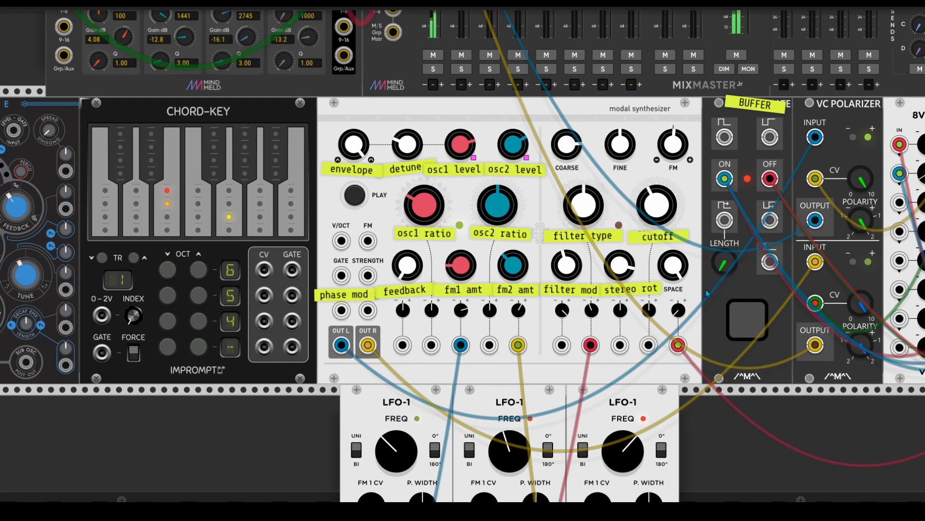
pyautogui.hscroll(10, 703, 300)
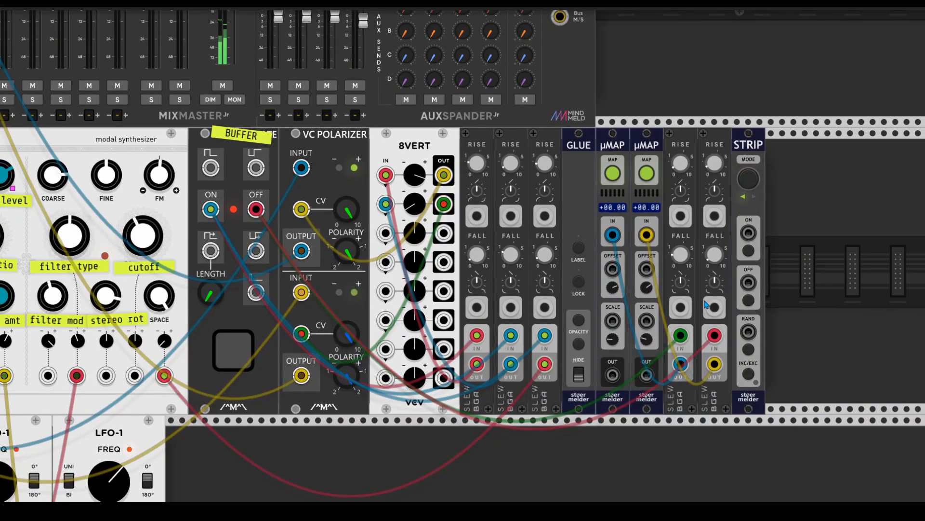
pyautogui.hscroll(-9, 705, 304)
pyautogui.scroll(-4, 705, 304)
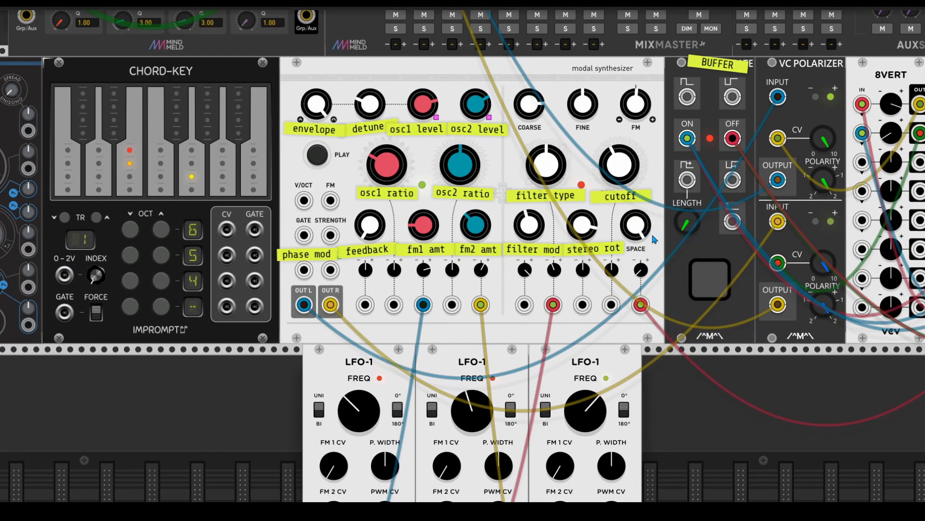
pyautogui.moveTo(582, 225); pyautogui.dragTo(582, 219)
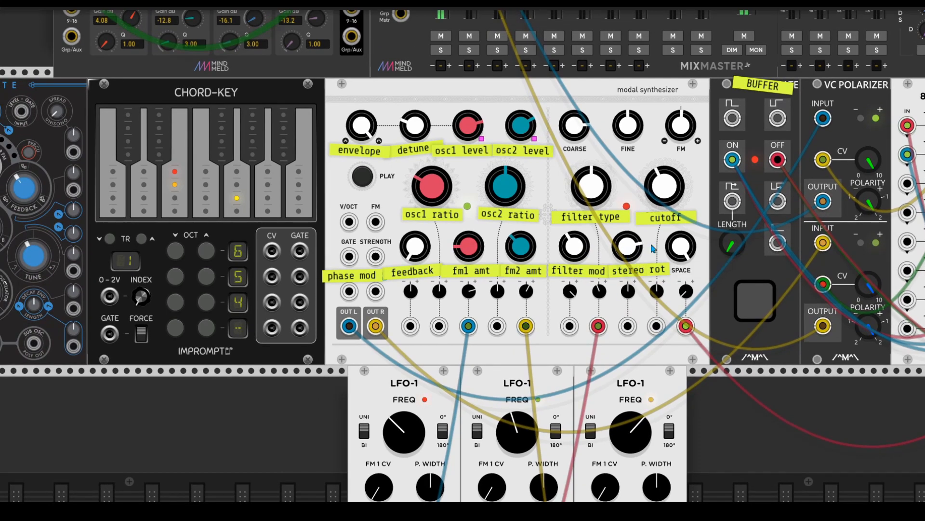
# Slightly adjust the cutoff and detune, and lower the osc2 ratio to 0.338
pyautogui.moveTo(651, 247); pyautogui.dragTo(631, 230)
pyautogui.moveTo(645, 170); pyautogui.dragTo(645, 198)
pyautogui.moveTo(396, 108)
pyautogui.mouseDown()
pyautogui.moveTo(395, 118)
pyautogui.moveTo(395, 107)
pyautogui.mouseUp()
pyautogui.moveTo(485, 169); pyautogui.dragTo(486, 174)
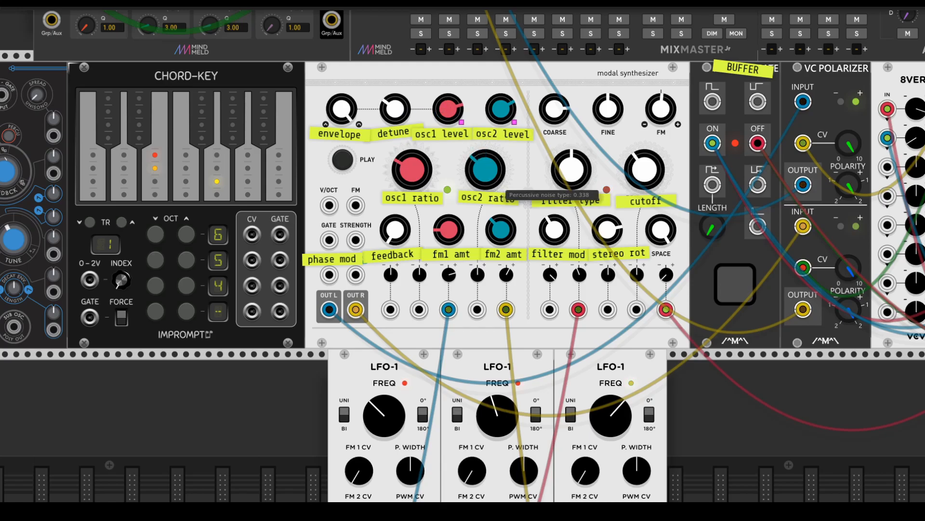
# Turn down the attenuverter of the fm1 amount CV input
pyautogui.moveTo(493, 288); pyautogui.dragTo(523, 259)
pyautogui.moveTo(466, 251); pyautogui.dragTo(466, 270)
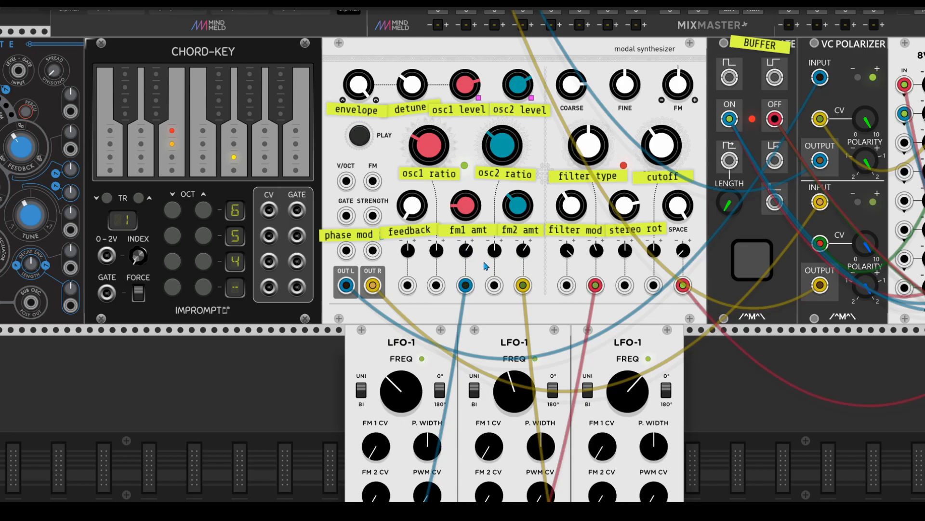
pyautogui.scroll(-1, 486, 260)
pyautogui.scroll(-2, 485, 260)
pyautogui.scroll(2, 484, 259)
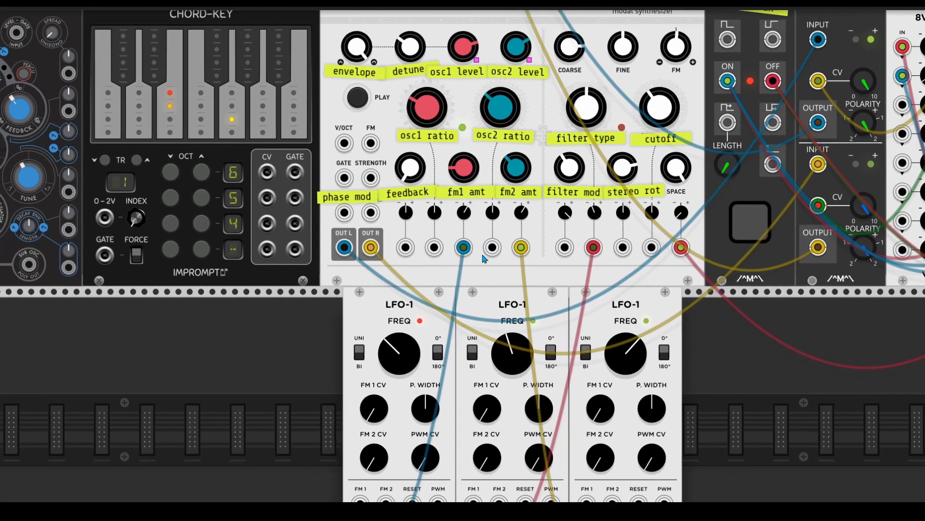
# Gradually raise the synthesizer's feedback to 0.426
pyautogui.moveTo(421, 193)
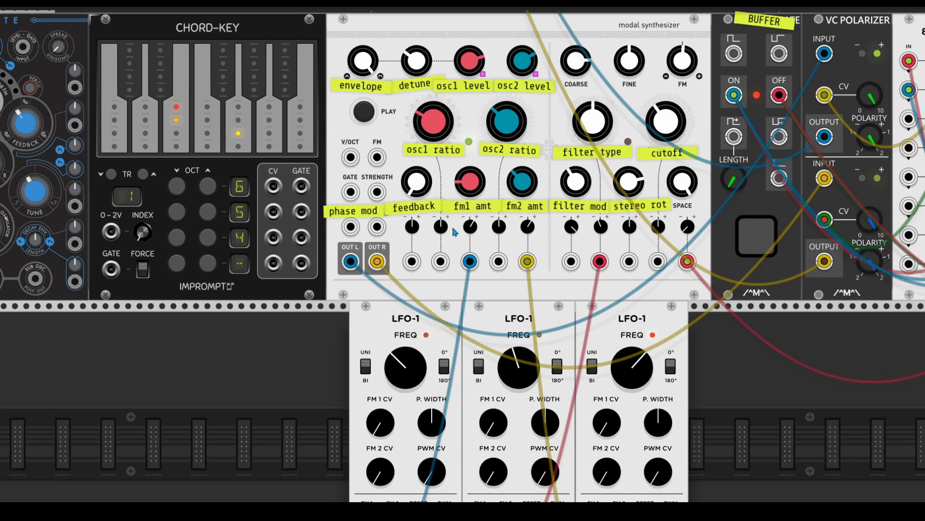
pyautogui.scroll(-5, 450, 222)
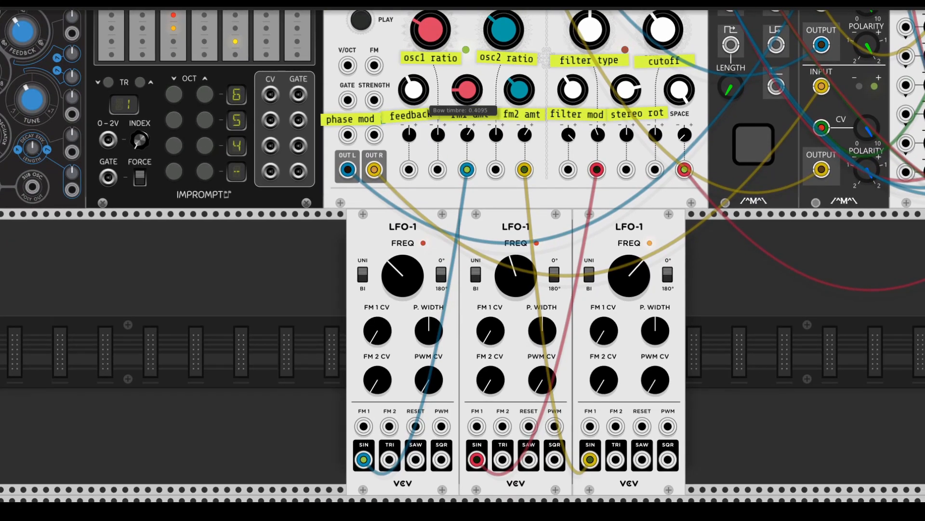
pyautogui.scroll(2, 525, 248)
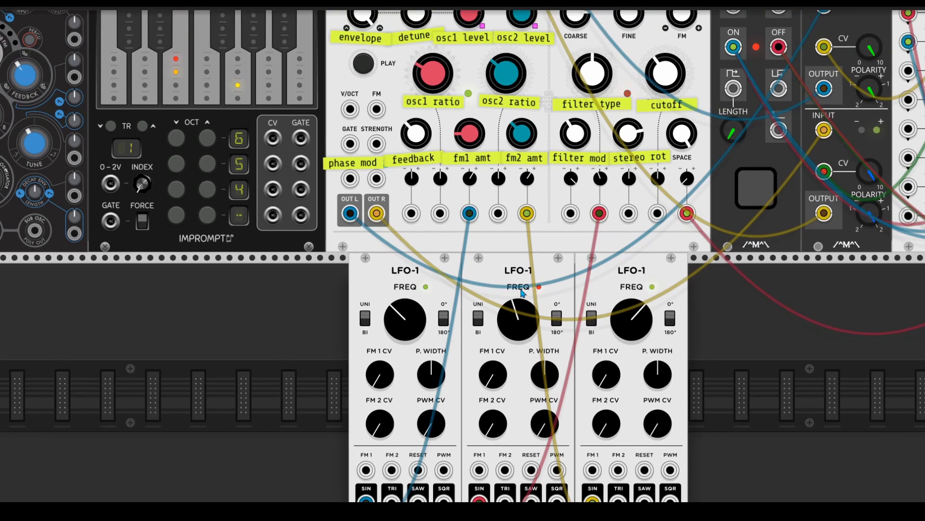
pyautogui.scroll(-3, 522, 292)
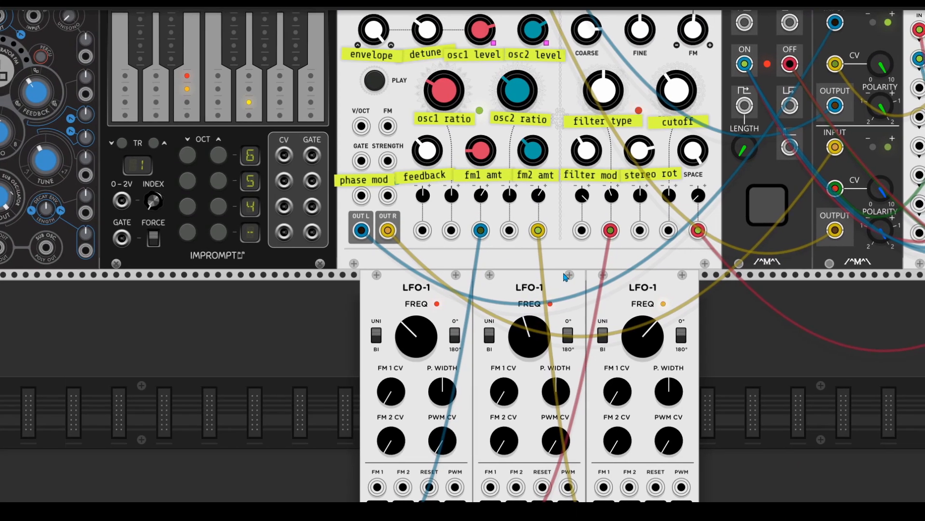
pyautogui.scroll(2, 567, 276)
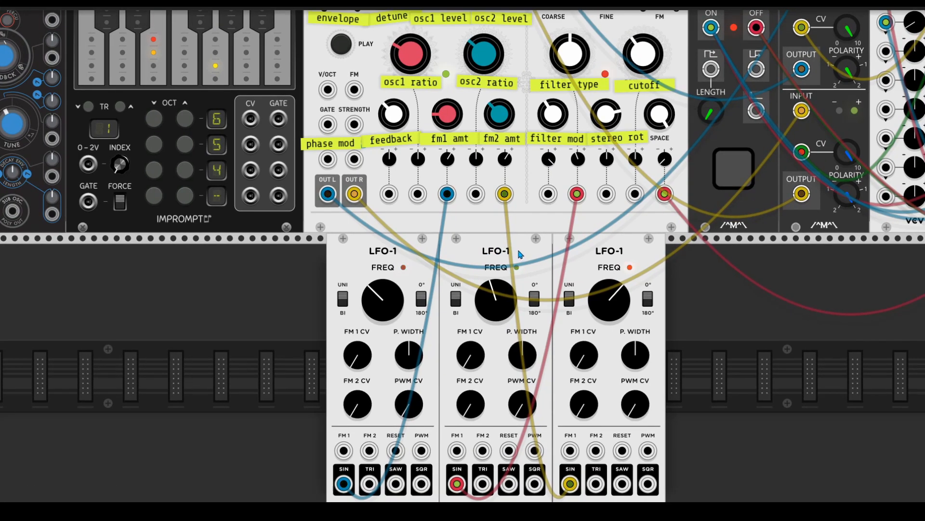
pyautogui.scroll(1, 517, 252)
pyautogui.scroll(1, 522, 261)
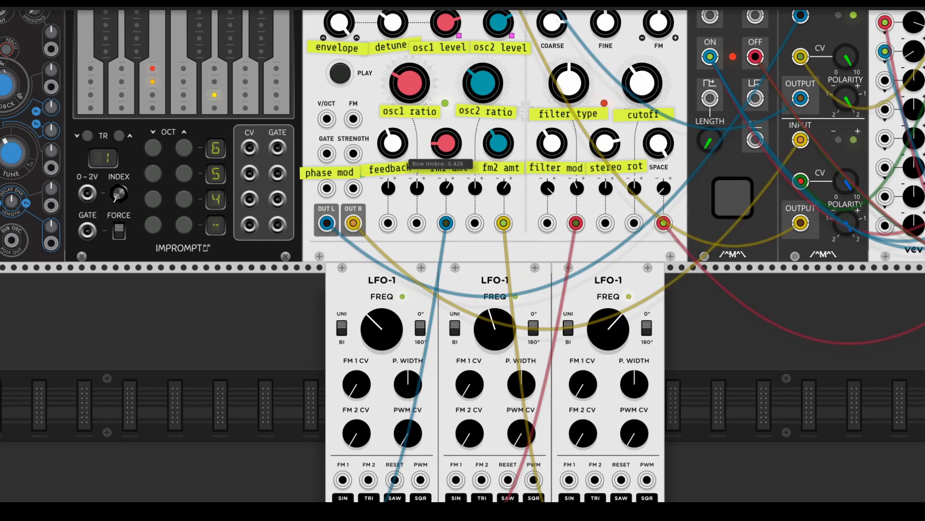
pyautogui.scroll(3, 409, 227)
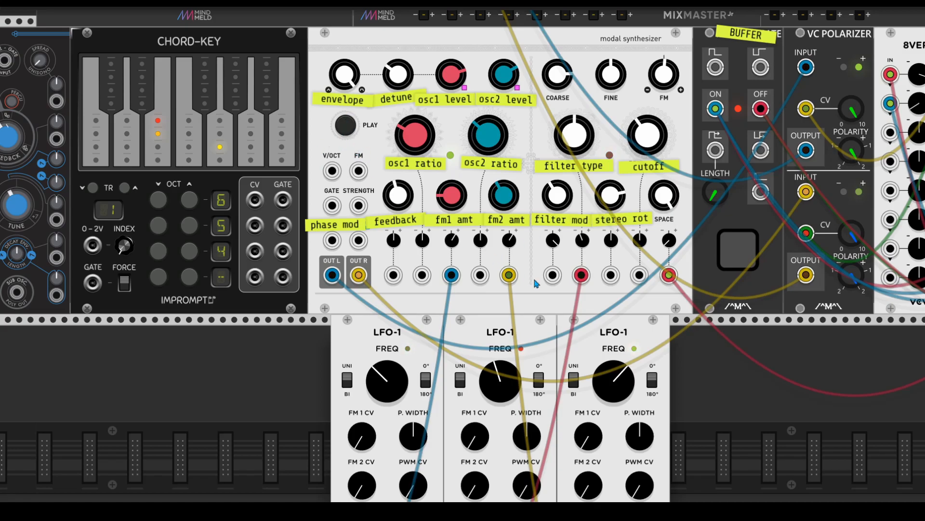
# Raise the rates of the first and second LFOs and slightly lower the third LFO's rate
pyautogui.scroll(-3, 537, 284)
pyautogui.moveTo(407, 334); pyautogui.dragTo(407, 289)
pyautogui.moveTo(521, 334); pyautogui.dragTo(521, 289)
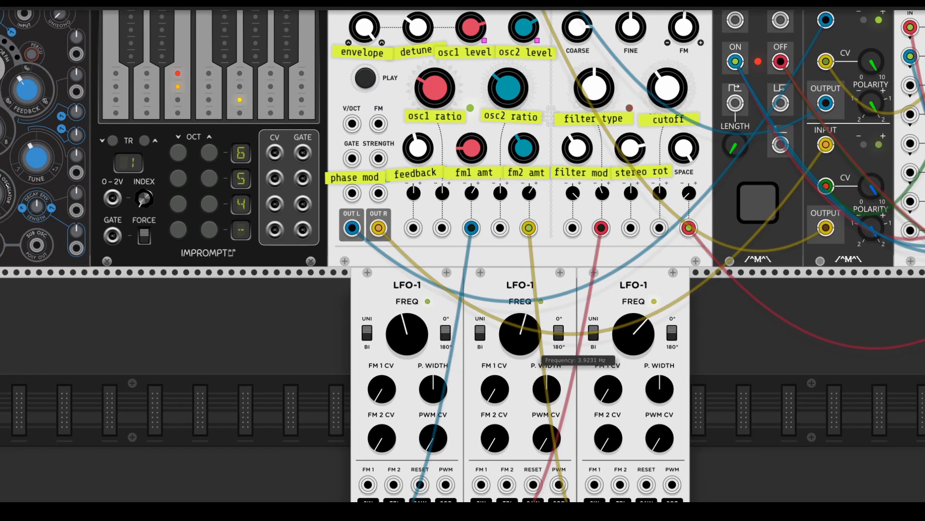
pyautogui.moveTo(532, 343); pyautogui.dragTo(532, 362)
pyautogui.moveTo(626, 343); pyautogui.dragTo(626, 367)
pyautogui.moveTo(540, 341); pyautogui.dragTo(540, 348)
pyautogui.moveTo(428, 341); pyautogui.dragTo(428, 351)
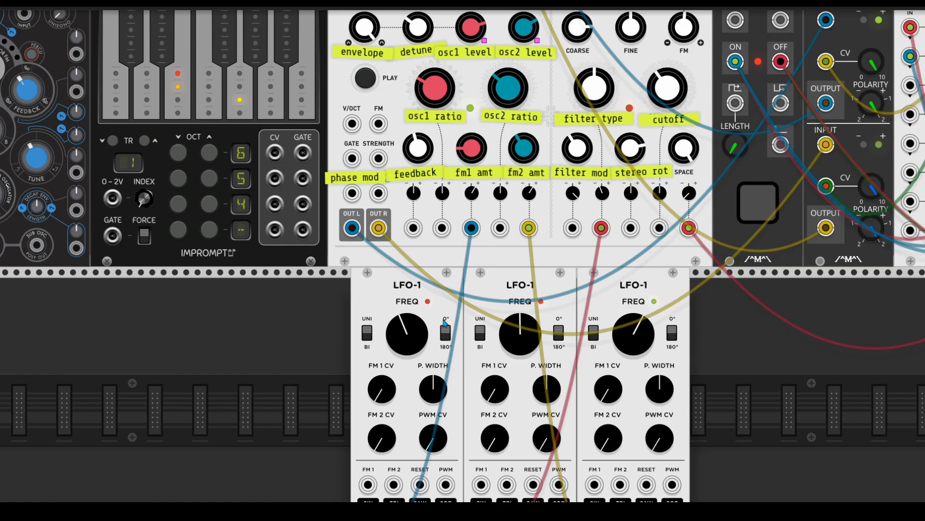
# Raise the detune to 0.2175 on the modal synthesizer
pyautogui.scroll(2, 456, 314)
pyautogui.hscroll(1, 456, 314)
pyautogui.moveTo(395, 83)
pyautogui.mouseDown()
pyautogui.moveTo(396, 60)
pyautogui.moveTo(396, 79)
pyautogui.mouseUp()
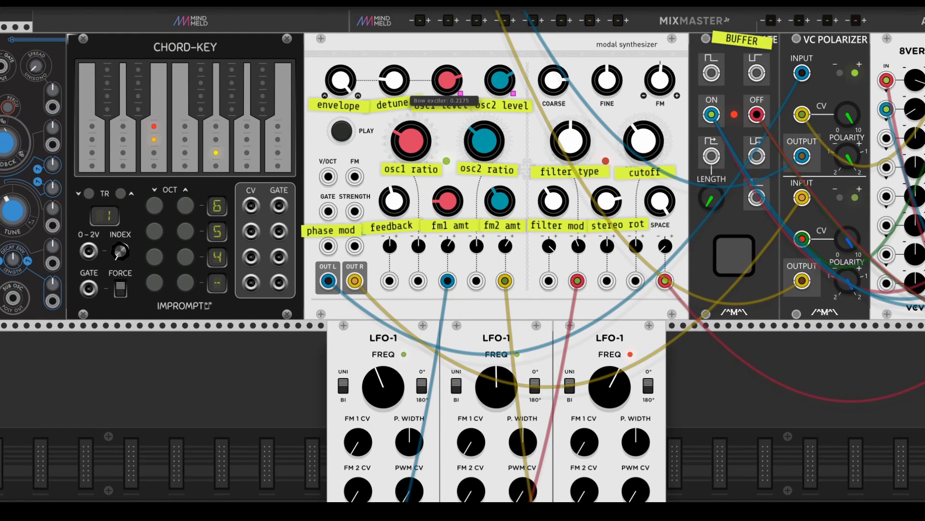
# Find the az modulo sequencer in the module library and add it to the empty rack space below CHORD-KEY
pyautogui.hscroll(-5, 435, 279)
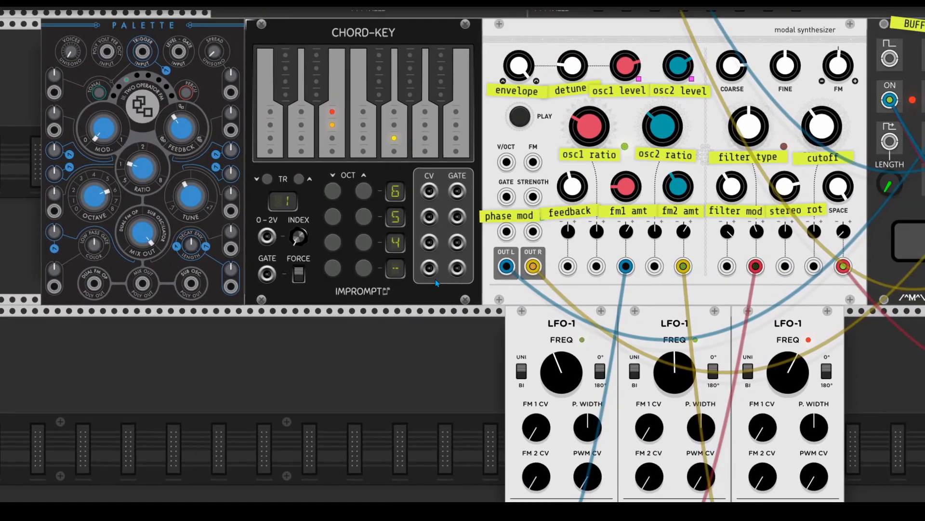
pyautogui.scroll(-3, 435, 279)
pyautogui.scroll(1, 436, 279)
pyautogui.rightClick(362, 348)
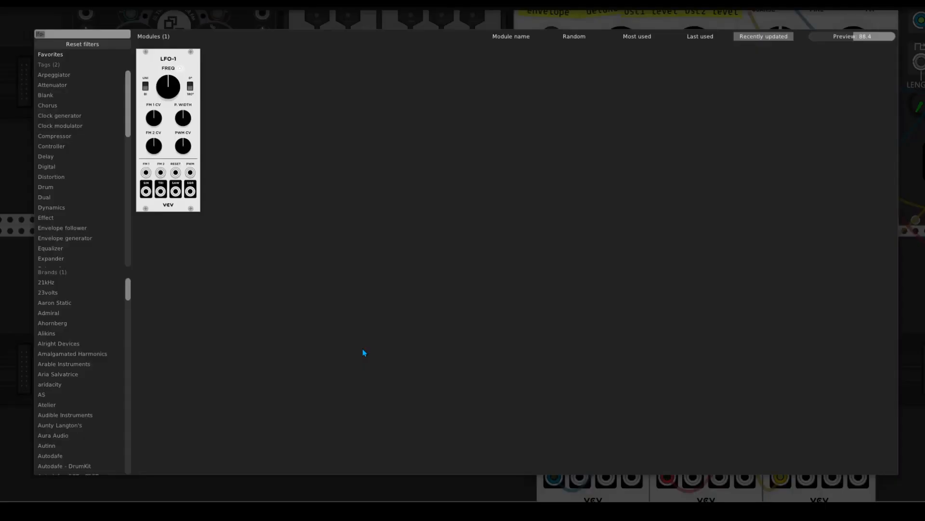
pyautogui.press('BackSpace')
pyautogui.write('az')
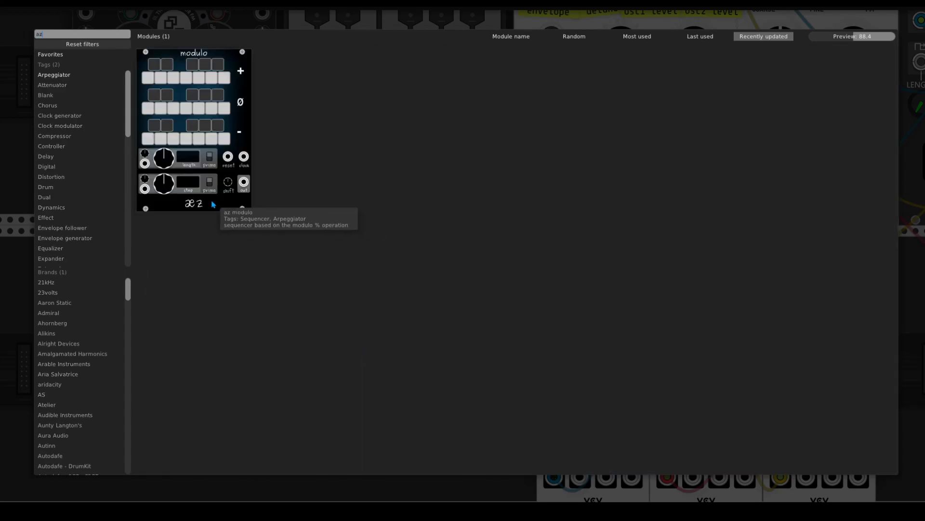
pyautogui.click(213, 205)
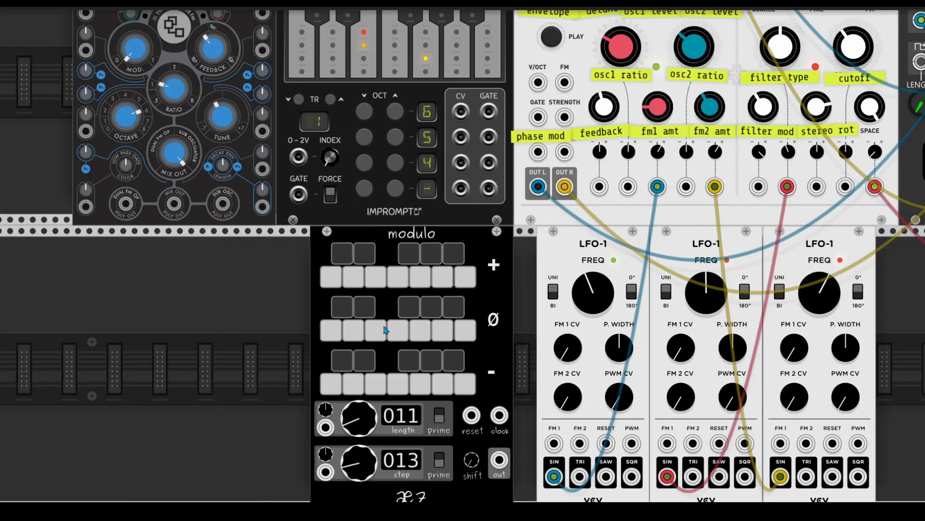
# Patch the clock module's CLK 1 output to modulo's clock input and set the CLK 1 ratio to x2
pyautogui.scroll(2, 463, 260)
pyautogui.scroll(10, 228, 128)
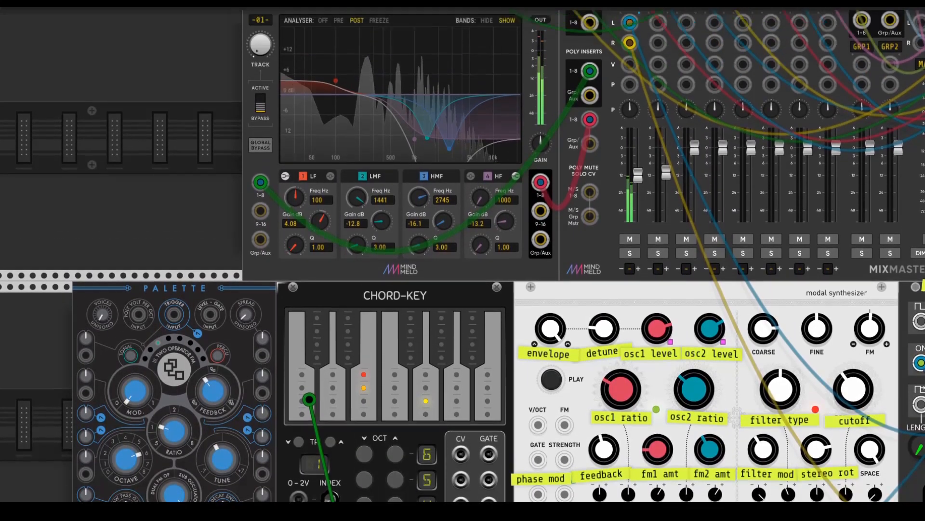
pyautogui.scroll(-3, 164, 285)
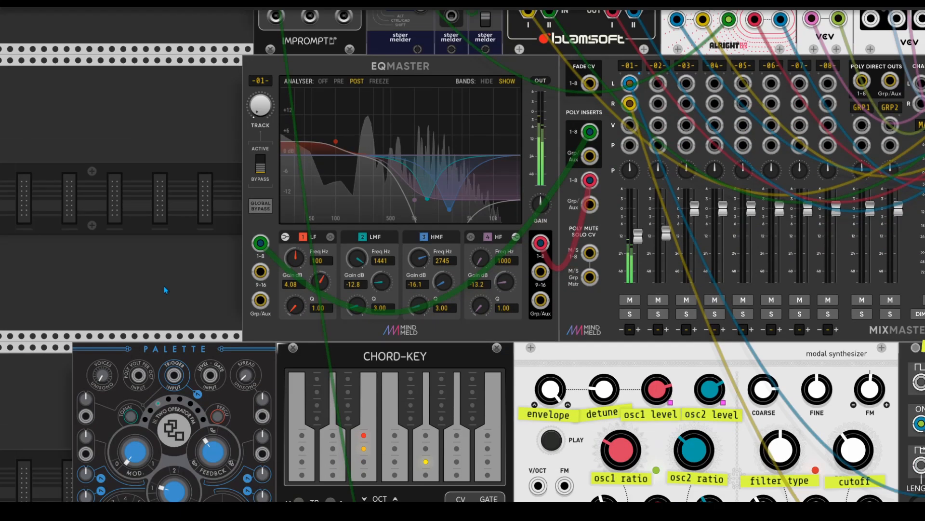
pyautogui.scroll(4, 114, 269)
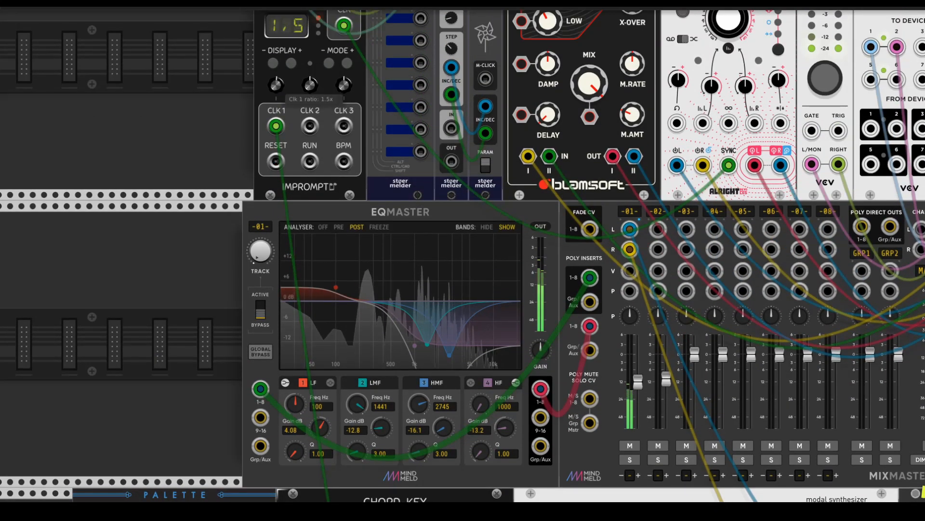
# Enable notes in modulo's + and Ø rows and patch its output to the modal synthesizer's V/OCT input
pyautogui.scroll(-10, 42, 349)
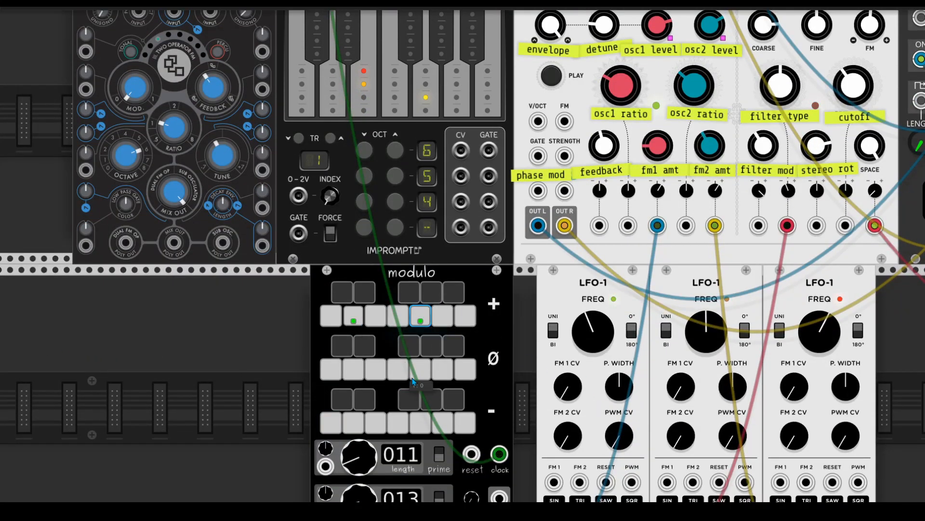
pyautogui.scroll(-2, 511, 456)
pyautogui.moveTo(499, 449); pyautogui.dragTo(538, 73)
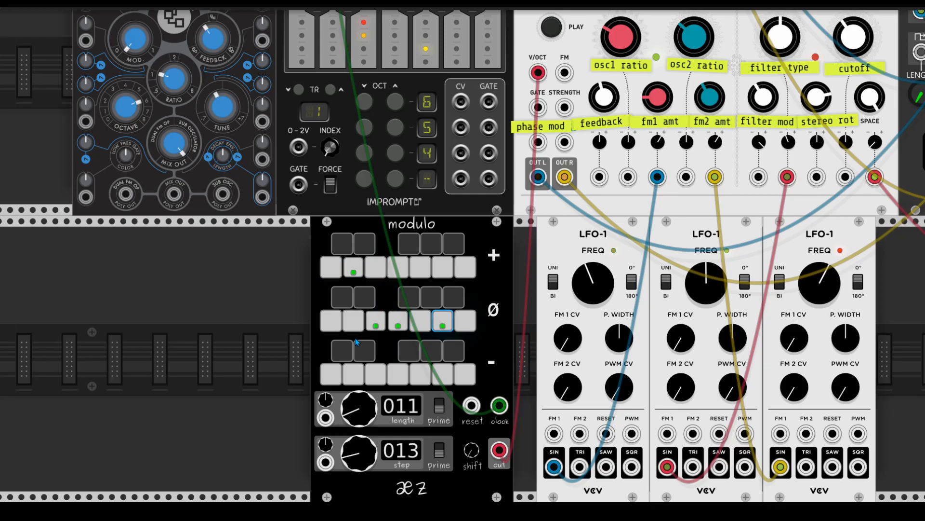
# Set mixer channel 1's AUX A send to about -1.96 dB and raise its level to about -8.8 dB
pyautogui.scroll(20, 510, 320)
pyautogui.hscroll(8, 510, 320)
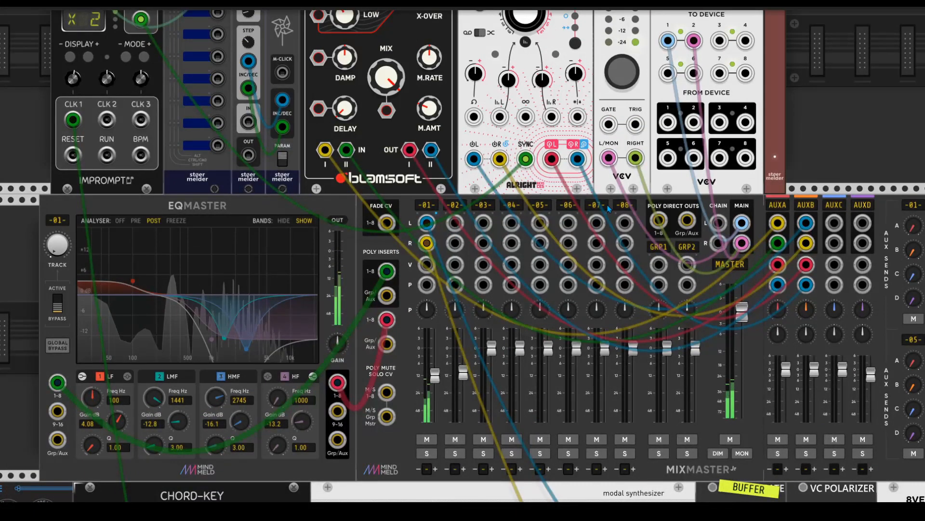
pyautogui.scroll(-3, 609, 209)
pyautogui.hscroll(6, 609, 208)
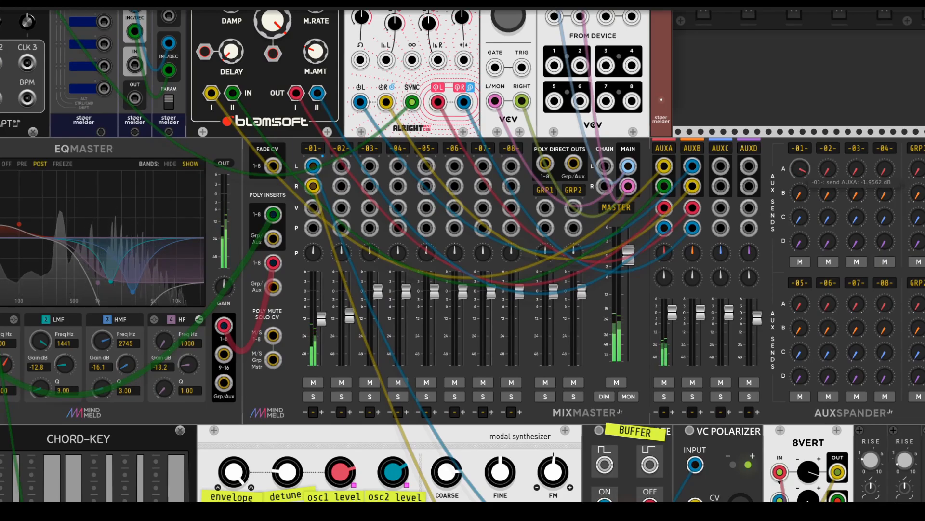
pyautogui.moveTo(321, 318); pyautogui.dragTo(321, 313)
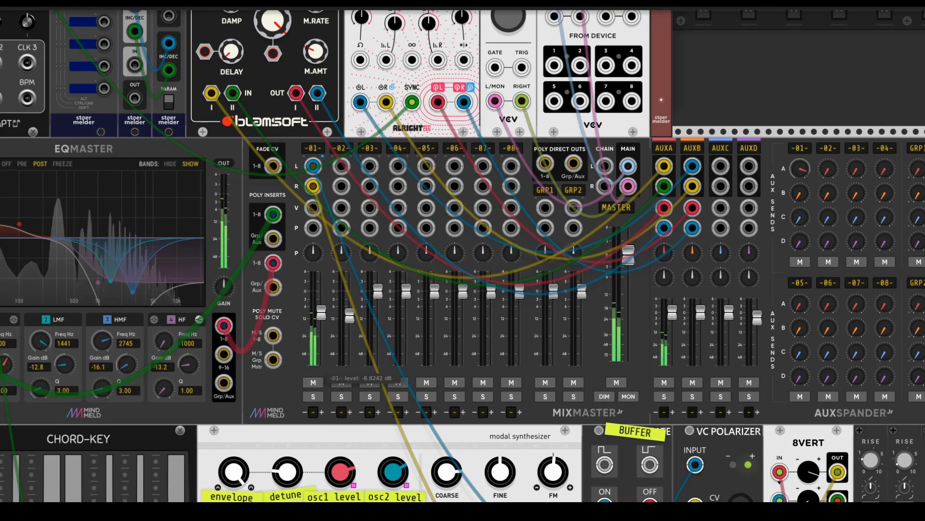
# Raise the modal synthesizer's feedback further to 0.6735
pyautogui.hscroll(-6, 366, 346)
pyautogui.scroll(-5, 366, 346)
pyautogui.hscroll(2, 366, 346)
pyautogui.scroll(-15, 367, 348)
pyautogui.hscroll(-3, 366, 348)
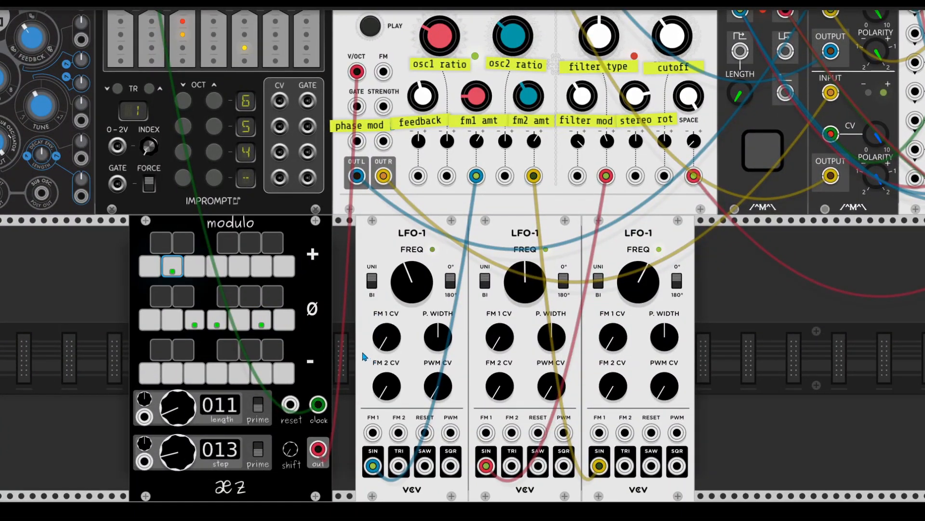
pyautogui.scroll(5, 365, 357)
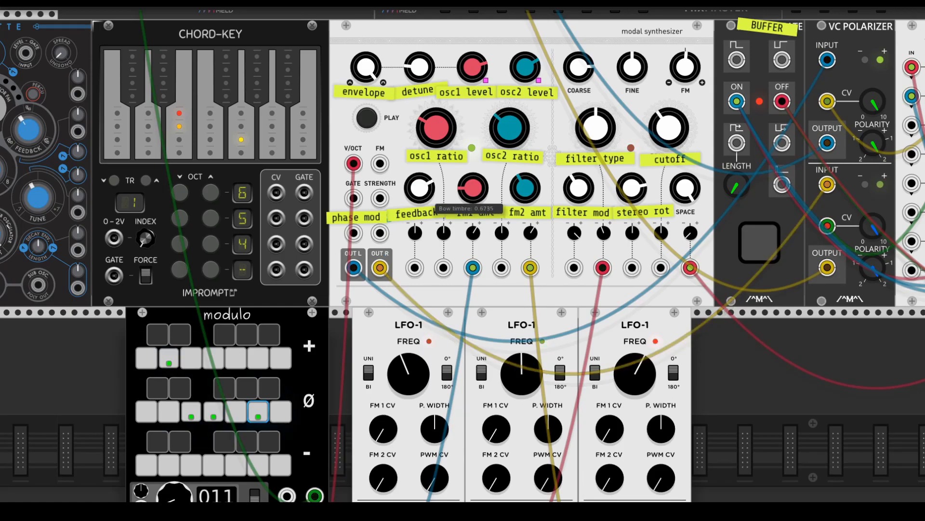
# Move the CLKD module beside EQMASTER and patch its CLK 2 output to the modal synthesizer's GATE input
pyautogui.hscroll(-9, 459, 334)
pyautogui.scroll(-3, 459, 334)
pyautogui.scroll(3, 459, 334)
pyautogui.scroll(2, 460, 341)
pyautogui.hscroll(-1, 460, 341)
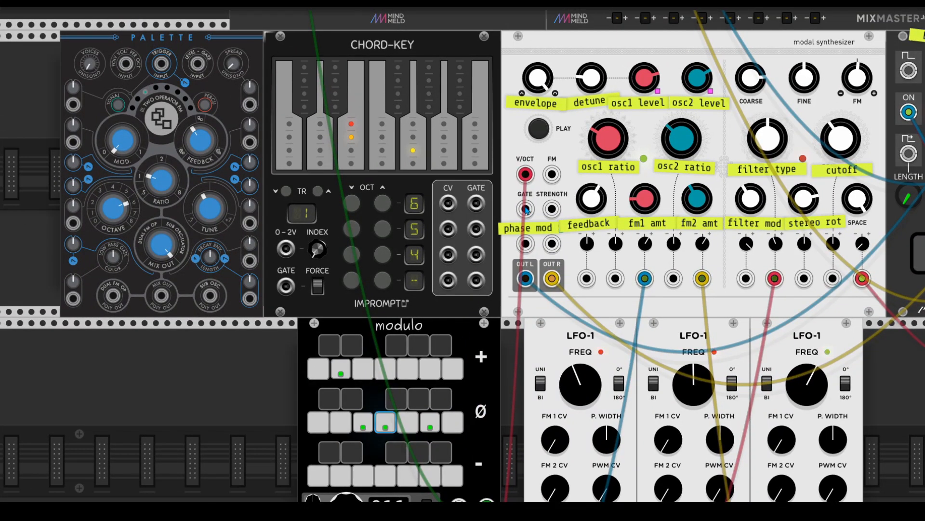
pyautogui.moveTo(526, 210); pyautogui.dragTo(297, 71)
pyautogui.moveTo(300, 37); pyautogui.dragTo(141, 325)
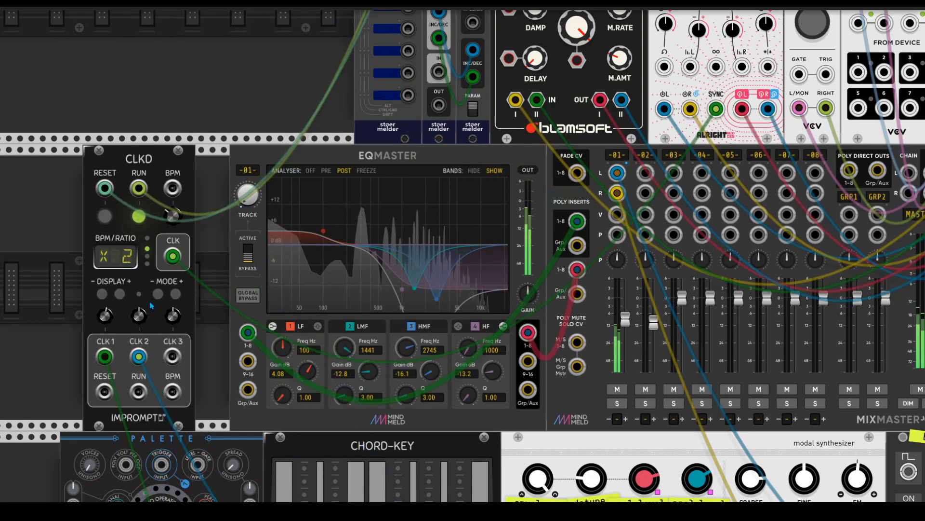
pyautogui.scroll(-10, 458, 422)
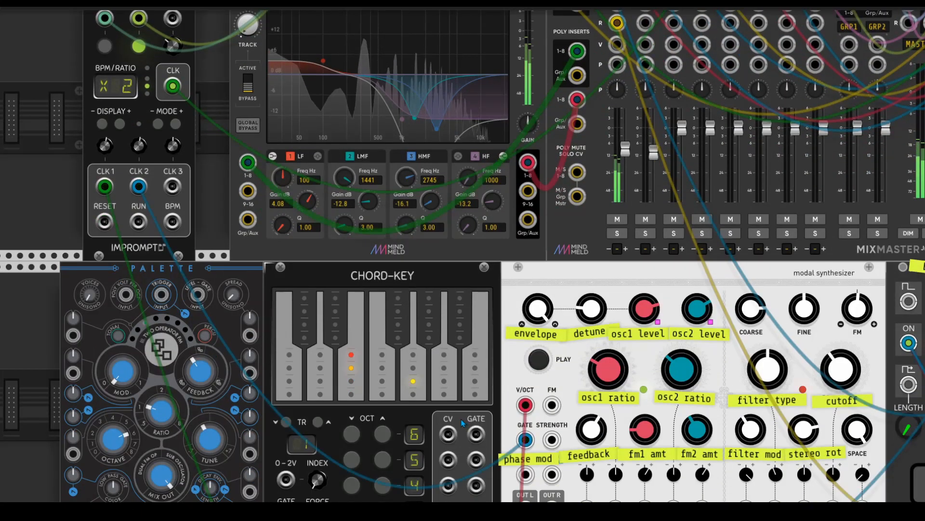
# Set the modal synthesizer's filter mod to 0.159 and lower its envelope slightly
pyautogui.hscroll(5, 458, 422)
pyautogui.moveTo(587, 280); pyautogui.dragTo(586, 248)
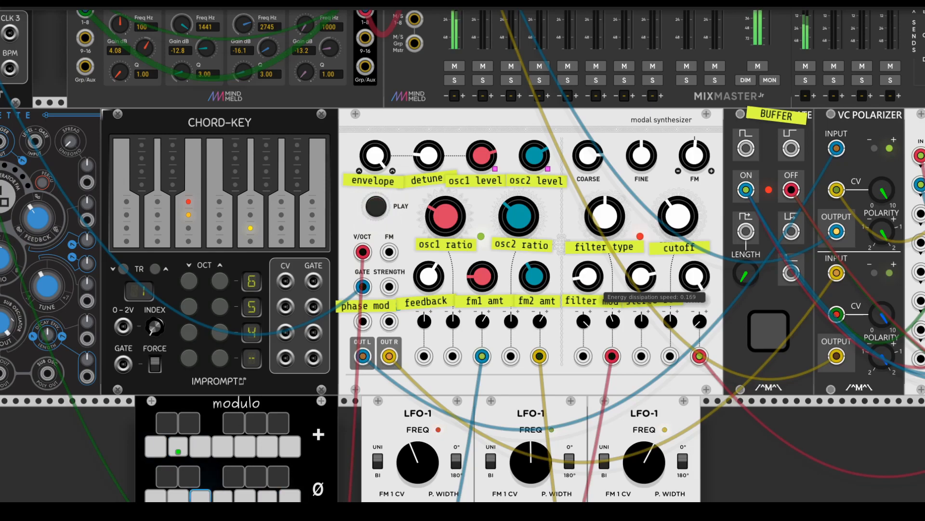
pyautogui.moveTo(376, 157); pyautogui.dragTo(376, 202)
pyautogui.scroll(2, 456, 276)
pyautogui.hscroll(-1, 456, 275)
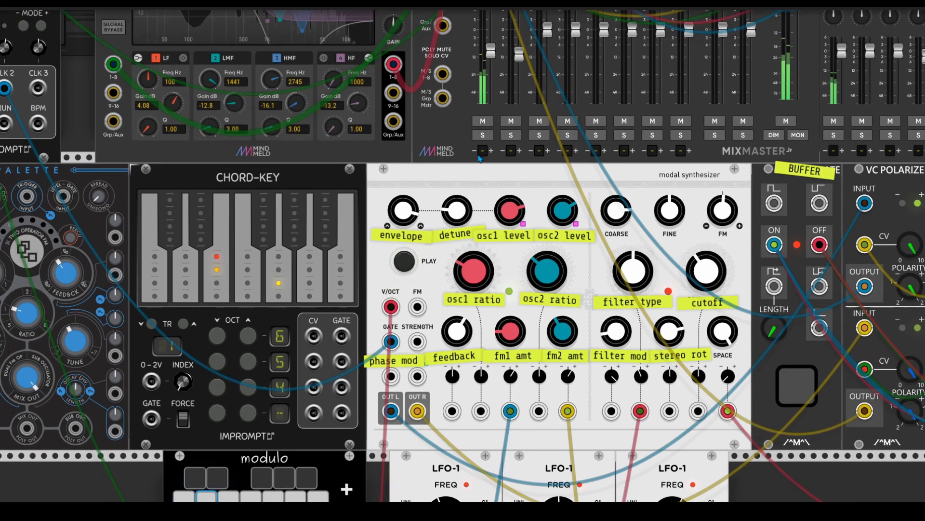
# Lower mixer channel 1's level slightly
pyautogui.moveTo(491, 51); pyautogui.dragTo(490, 55)
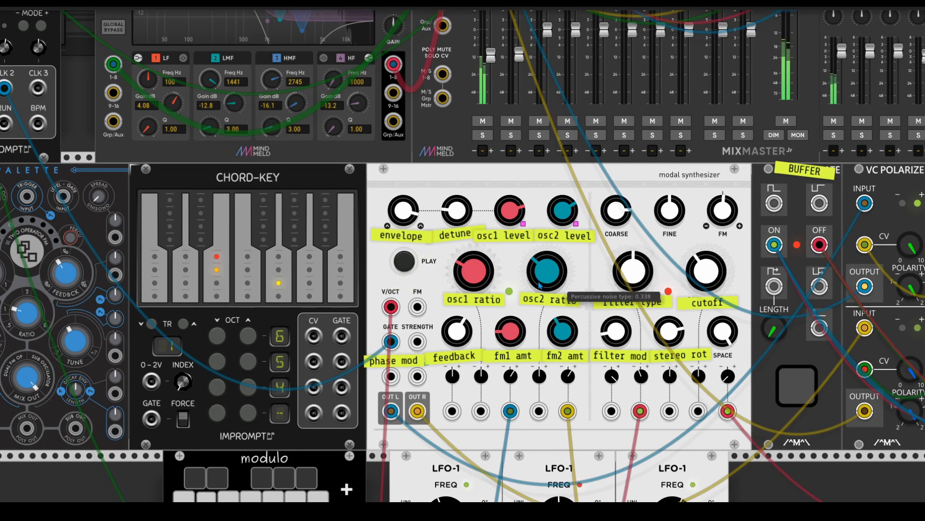
pyautogui.scroll(-3, 561, 329)
pyautogui.hscroll(1, 561, 328)
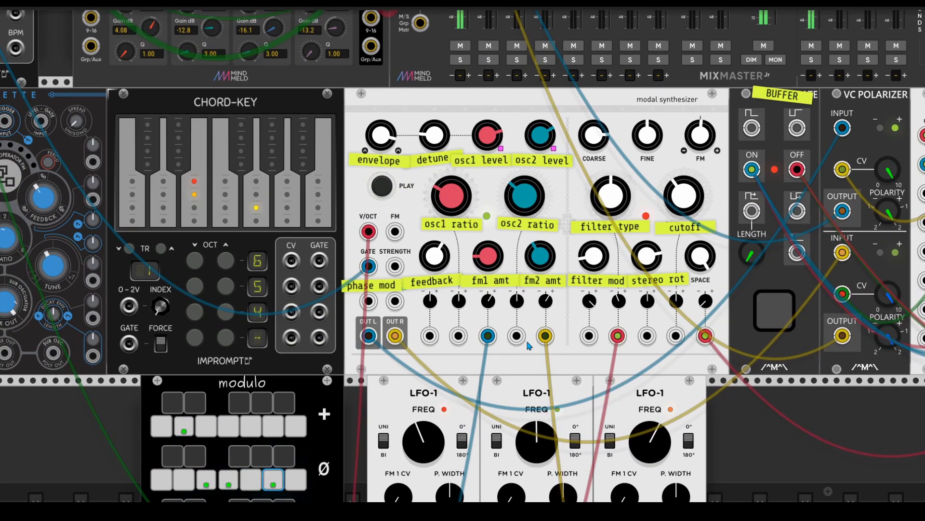
# Set the modal synthesizer's filter type to 0.45 and raise its filter mod
pyautogui.scroll(1, 527, 344)
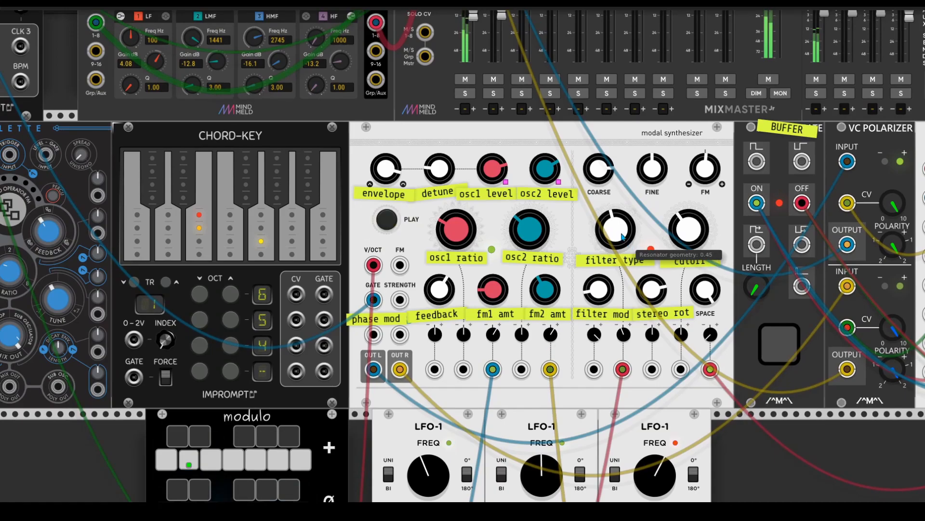
pyautogui.moveTo(473, 16); pyautogui.dragTo(473, 42)
pyautogui.scroll(1, 470, 32)
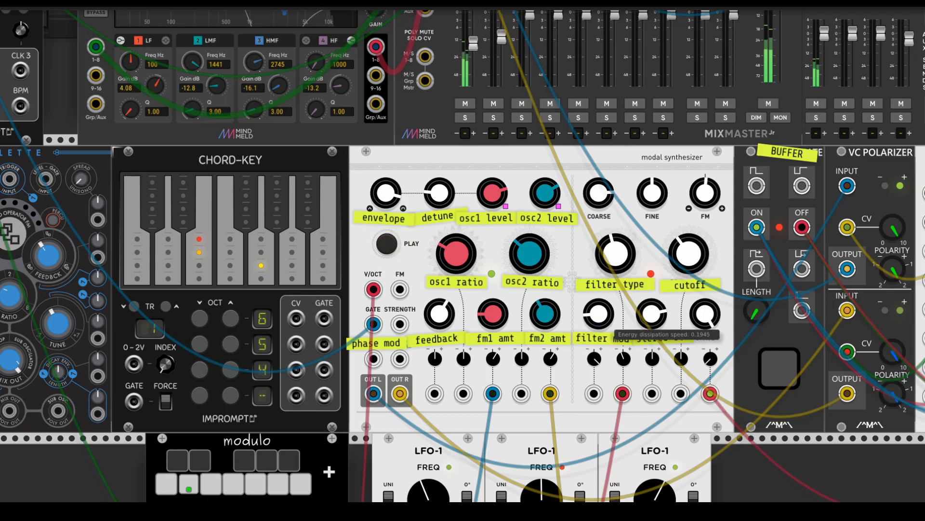
pyautogui.moveTo(605, 320); pyautogui.dragTo(605, 344)
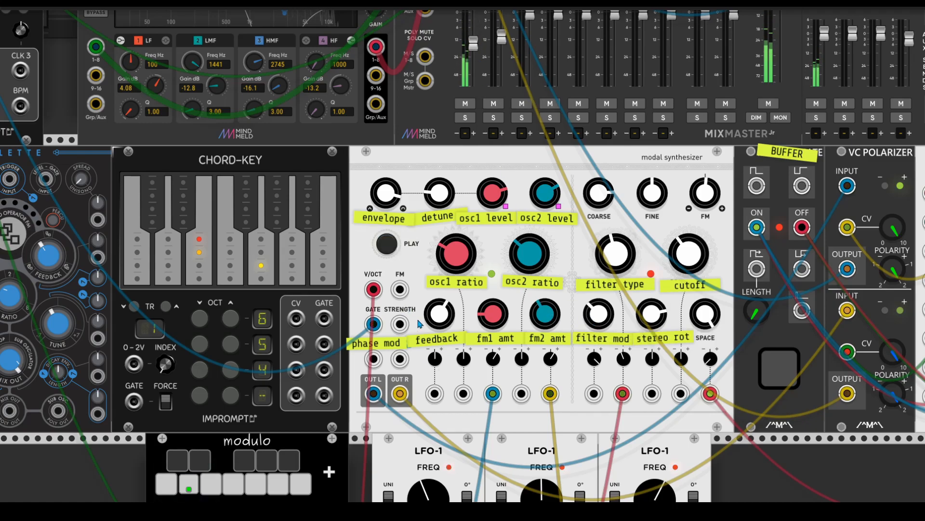
# Patch the middle LFO-1's TRI output to the modal synthesizer's STRENGTH input
pyautogui.scroll(-1, 424, 309)
pyautogui.hscroll(-1, 424, 309)
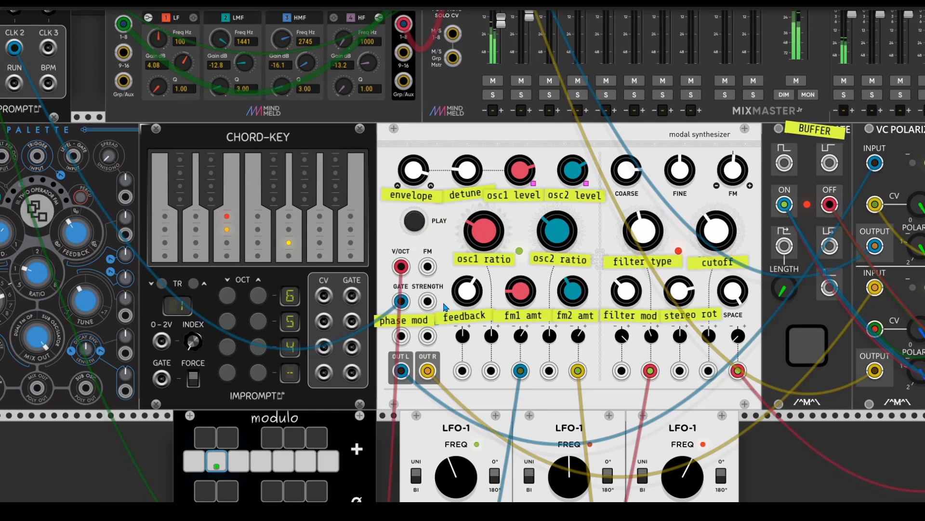
pyautogui.scroll(-3, 445, 306)
pyautogui.hscroll(2, 444, 307)
pyautogui.scroll(-1, 449, 326)
pyautogui.hscroll(1, 449, 327)
pyautogui.moveTo(325, 116); pyautogui.dragTo(471, 440)
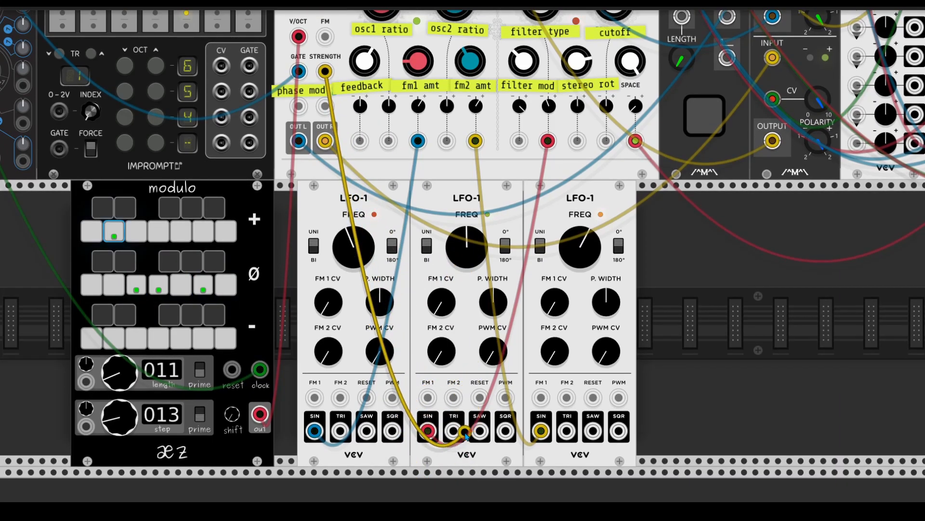
# Adjust the modal synthesizer's stereo rotation, trying 0.238, and set the filter type to 0.504
pyautogui.scroll(2, 690, 382)
pyautogui.scroll(2, 557, 324)
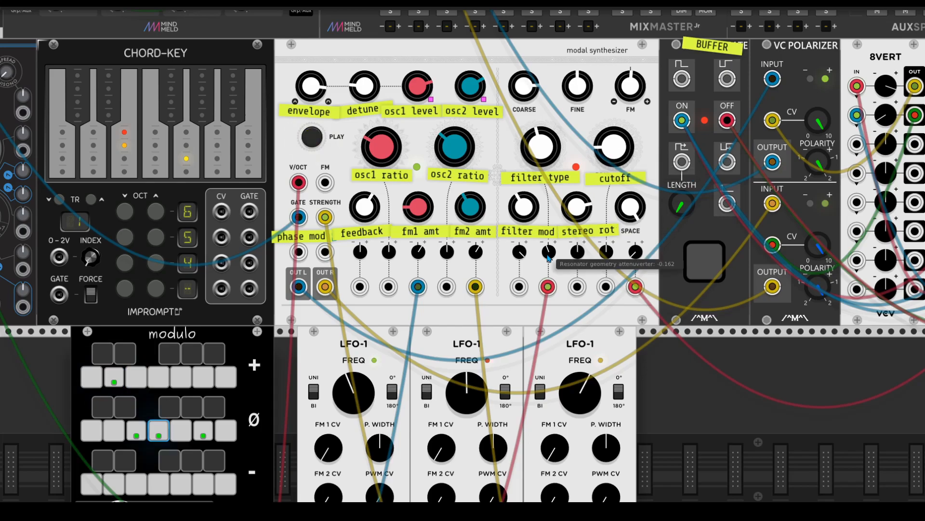
pyautogui.hscroll(-2, 547, 252)
pyautogui.scroll(1, 547, 253)
pyautogui.scroll(-1, 551, 260)
pyautogui.hscroll(-1, 554, 258)
pyautogui.moveTo(668, 168); pyautogui.dragTo(694, 223)
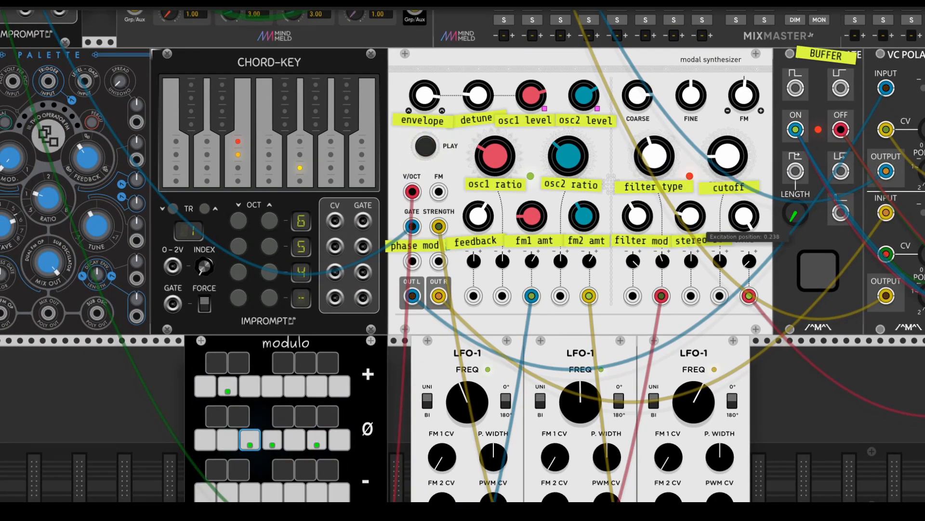
pyautogui.moveTo(667, 169); pyautogui.dragTo(668, 153)
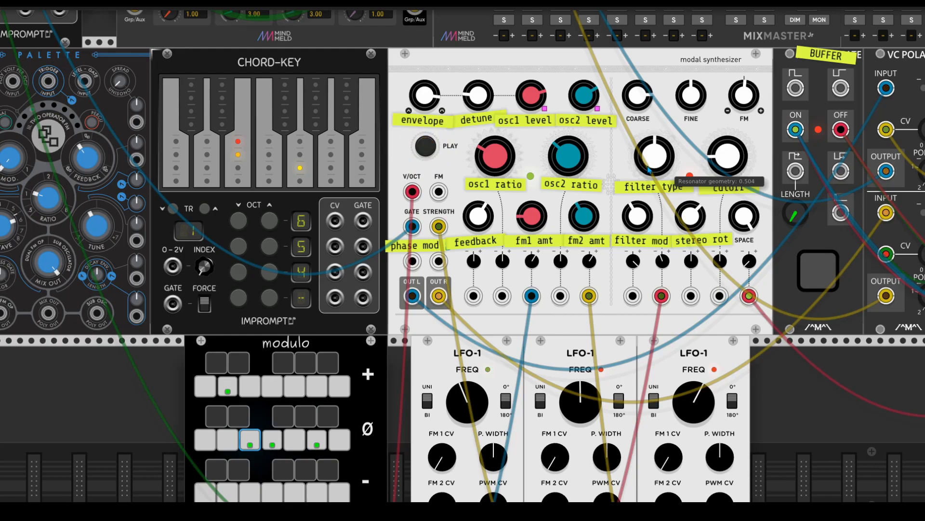
# Unplug the modulation cable from the reverb space CV input, try the Space knob at 0.732, and reconnect the cable
pyautogui.hscroll(4, 687, 297)
pyautogui.scroll(-3, 687, 296)
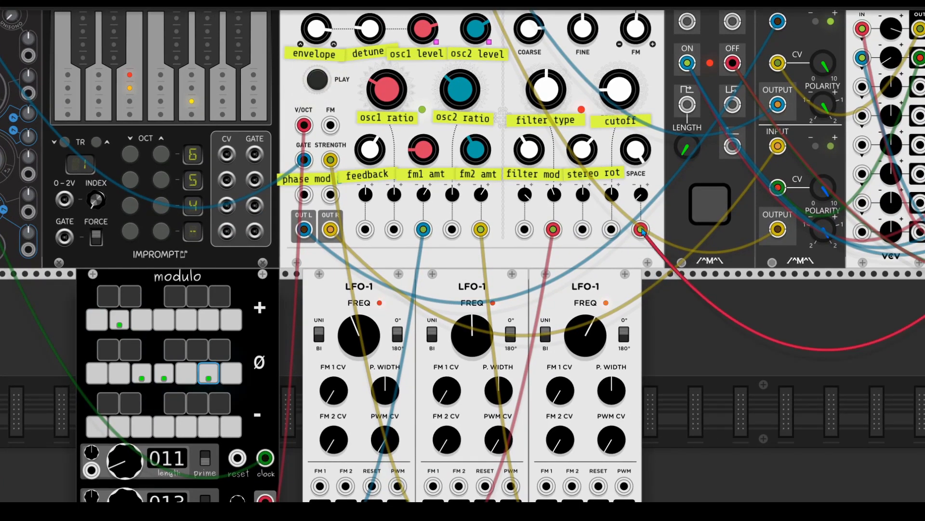
pyautogui.moveTo(642, 232); pyautogui.dragTo(645, 210)
pyautogui.moveTo(636, 151); pyautogui.dragTo(636, 221)
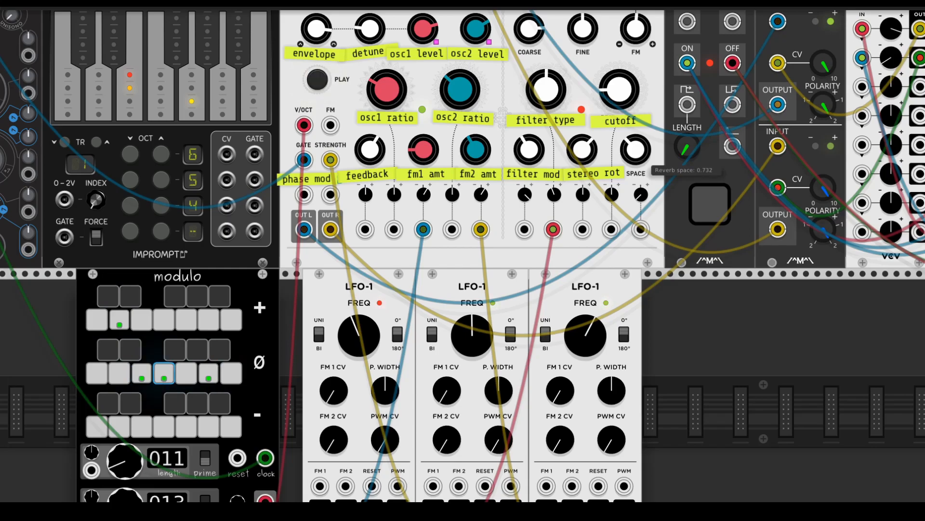
pyautogui.moveTo(633, 154); pyautogui.dragTo(669, 125)
pyautogui.scroll(2, 636, 155)
pyautogui.hscroll(-1, 636, 155)
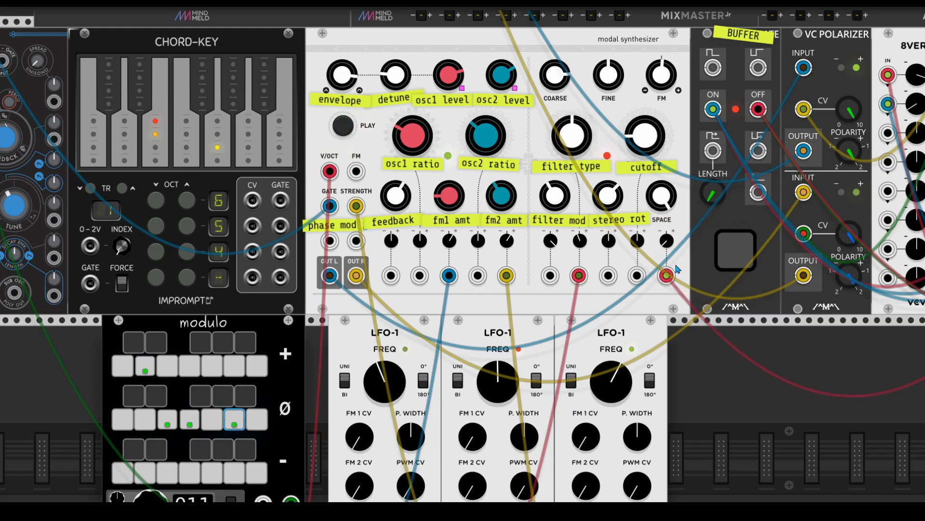
# Lower the first LFO-1's frequency and turn the modal synthesizer's envelope down near its minimum
pyautogui.hscroll(-3, 597, 299)
pyautogui.scroll(-2, 518, 328)
pyautogui.moveTo(518, 329); pyautogui.dragTo(526, 373)
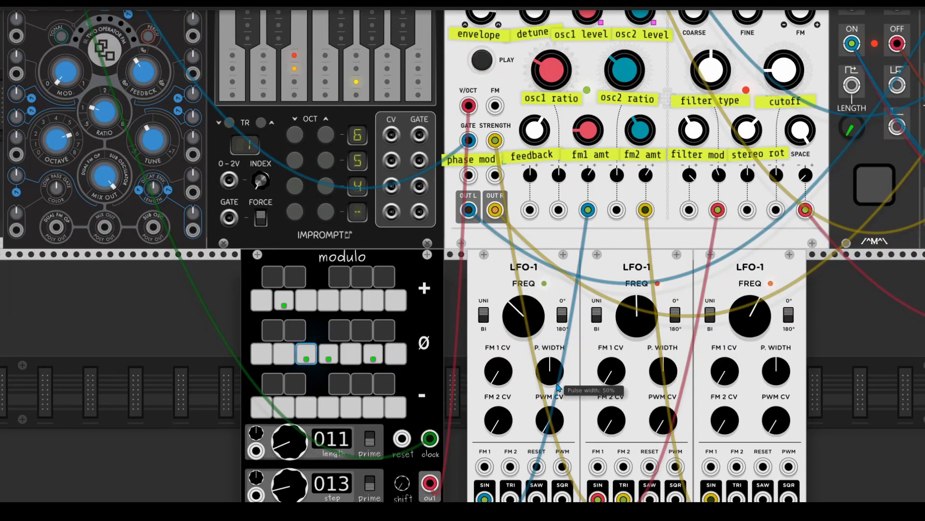
pyautogui.scroll(5, 560, 385)
pyautogui.hscroll(-4, 559, 385)
pyautogui.hscroll(4, 559, 385)
pyautogui.scroll(-5, 562, 386)
pyautogui.scroll(2, 561, 386)
pyautogui.hscroll(-2, 561, 386)
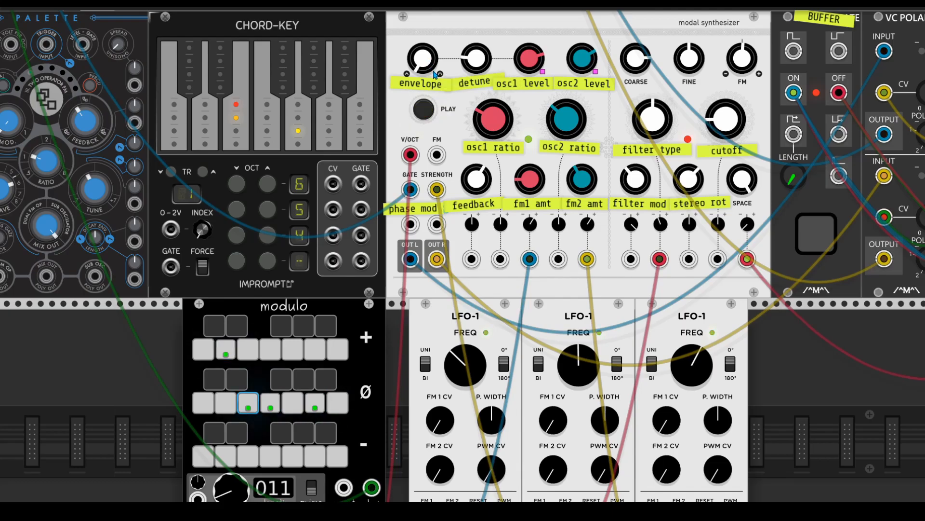
# Examine the effects modules and the mixer's channel and AUX routing above the modal synthesizer
pyautogui.scroll(18, 455, 147)
pyautogui.hscroll(7, 455, 147)
pyautogui.hscroll(-6, 455, 149)
pyautogui.scroll(4, 455, 150)
pyautogui.hscroll(5, 456, 150)
pyautogui.scroll(-3, 455, 149)
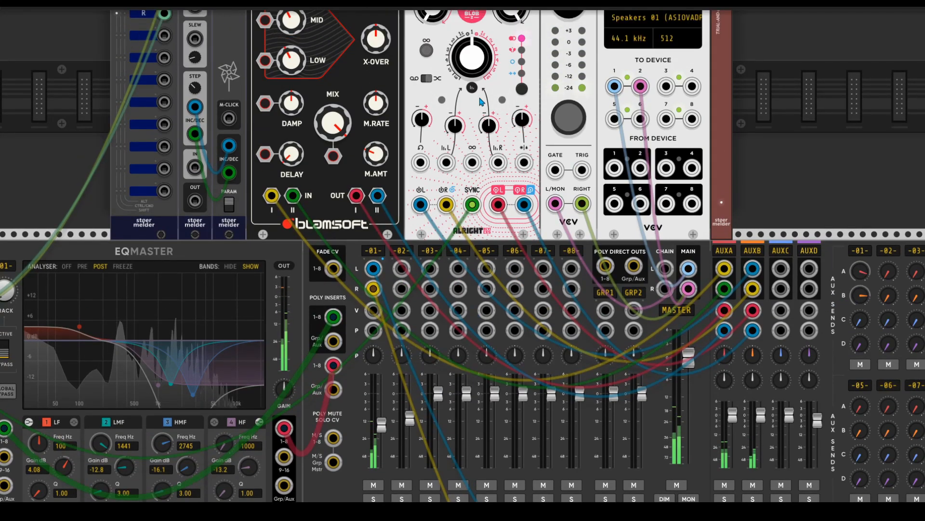
pyautogui.scroll(4, 492, 77)
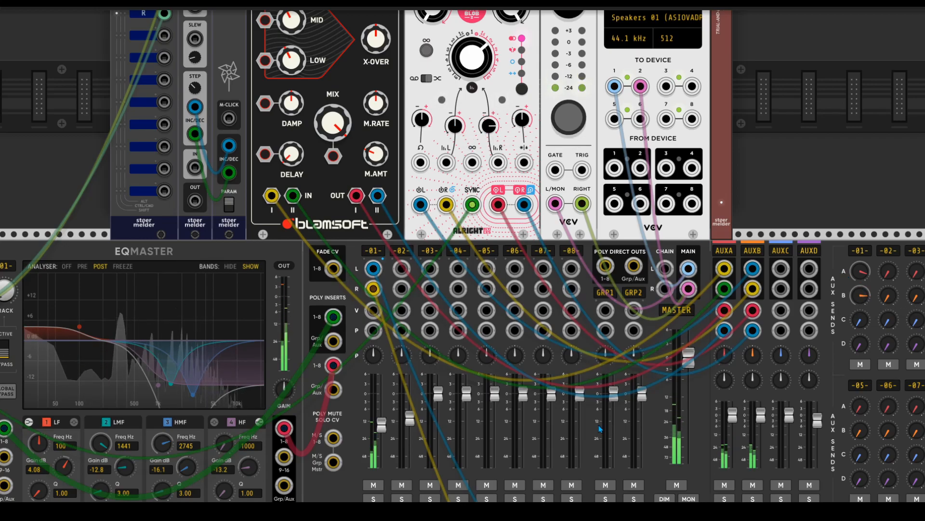
pyautogui.scroll(-5, 597, 424)
pyautogui.scroll(-3, 596, 425)
# Lower the modal synthesizer's osc2 ratio and raise its fm1 amount to around the middle
pyautogui.moveTo(494, 283)
pyautogui.mouseDown()
pyautogui.moveTo(494, 330)
pyautogui.moveTo(493, 294)
pyautogui.moveTo(493, 301)
pyautogui.mouseUp()
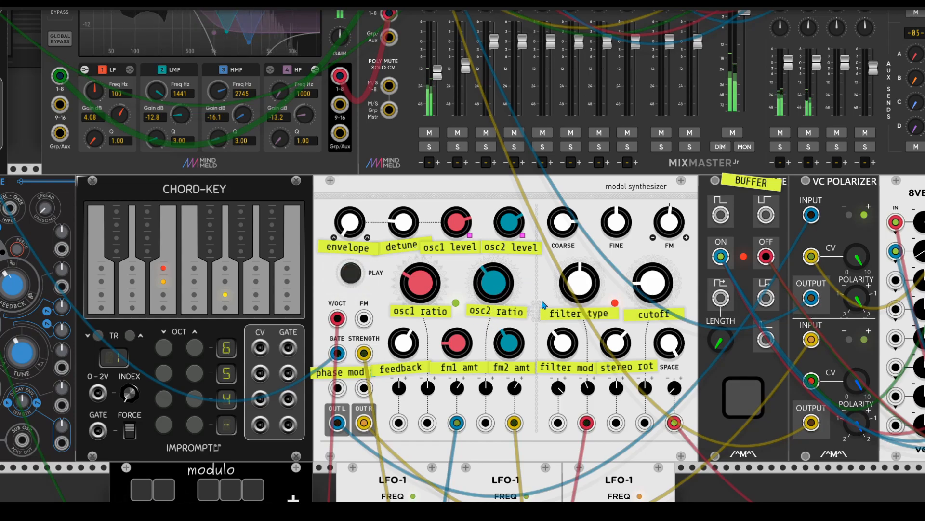
pyautogui.scroll(-2, 545, 300)
pyautogui.moveTo(470, 295); pyautogui.dragTo(469, 284)
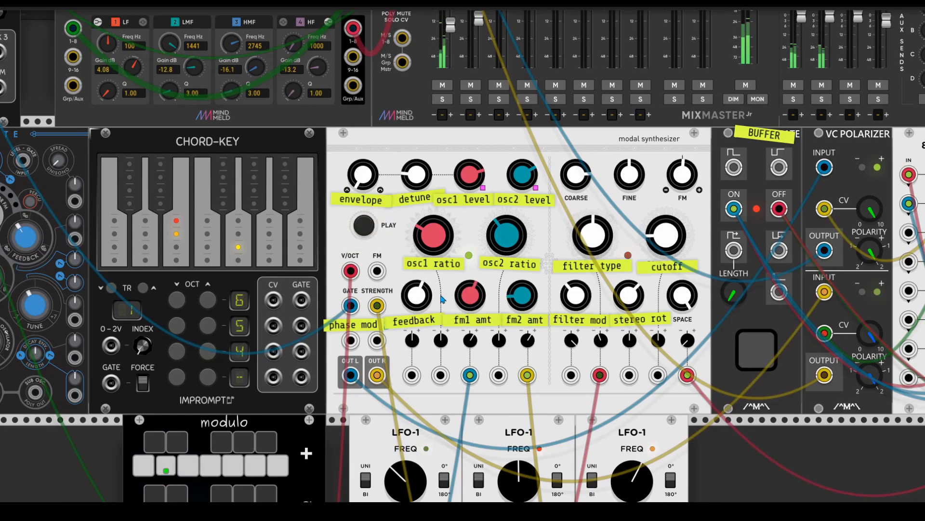
# Set the modal synthesizer's fm2 amount to 0.249 and raise its detune
pyautogui.moveTo(529, 307); pyautogui.dragTo(530, 302)
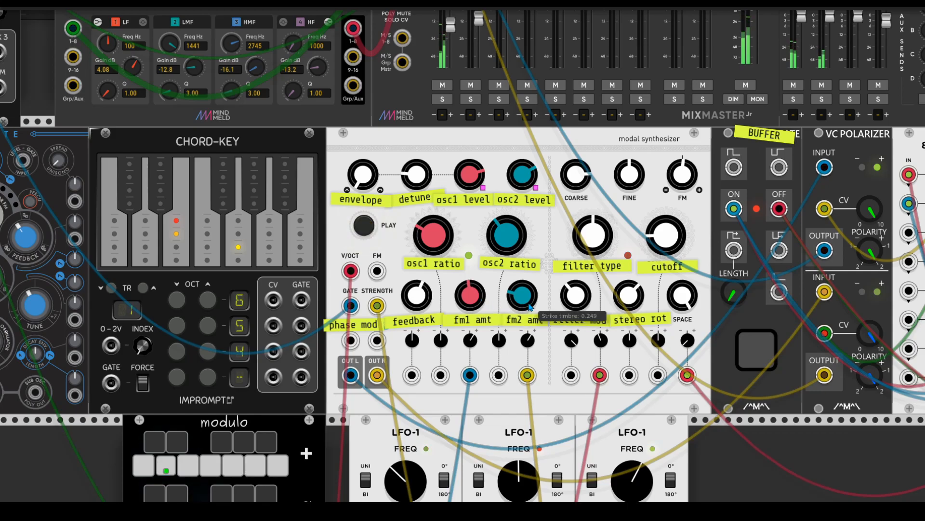
pyautogui.hscroll(-3, 491, 177)
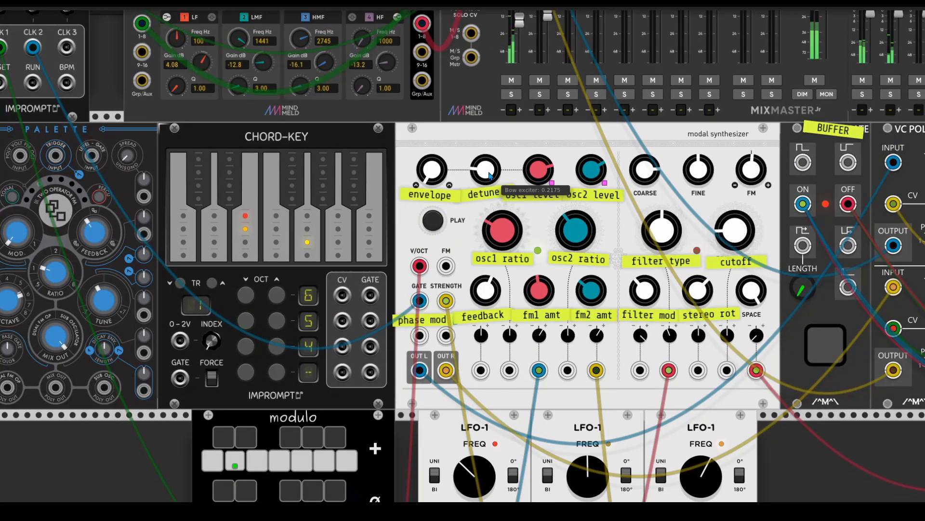
pyautogui.scroll(-2, 490, 177)
pyautogui.hscroll(3, 490, 176)
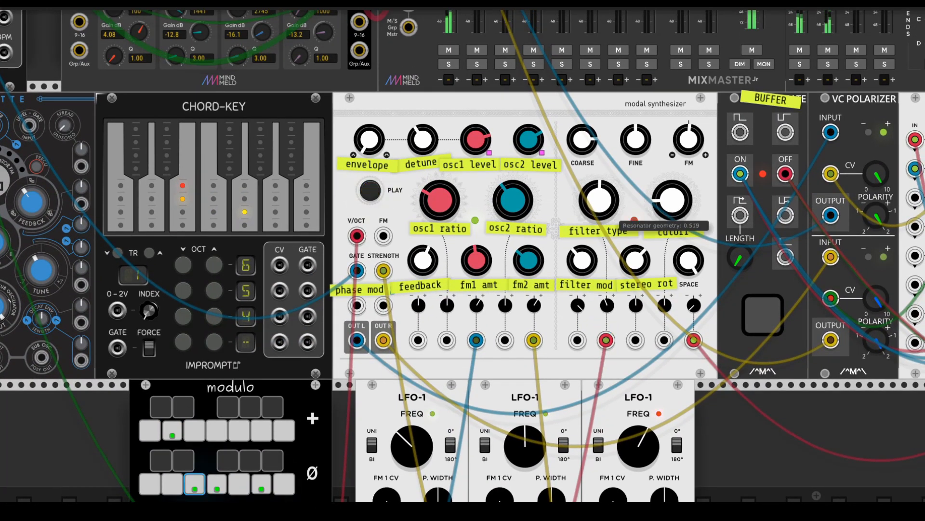
# Raise the filter type, set the filter mod to 0.706, and lower the stereo rotation on the modal synthesizer
pyautogui.moveTo(599, 200); pyautogui.dragTo(600, 191)
pyautogui.moveTo(583, 260); pyautogui.dragTo(583, 241)
pyautogui.moveTo(635, 260); pyautogui.dragTo(635, 284)
pyautogui.moveTo(583, 260); pyautogui.dragTo(582, 248)
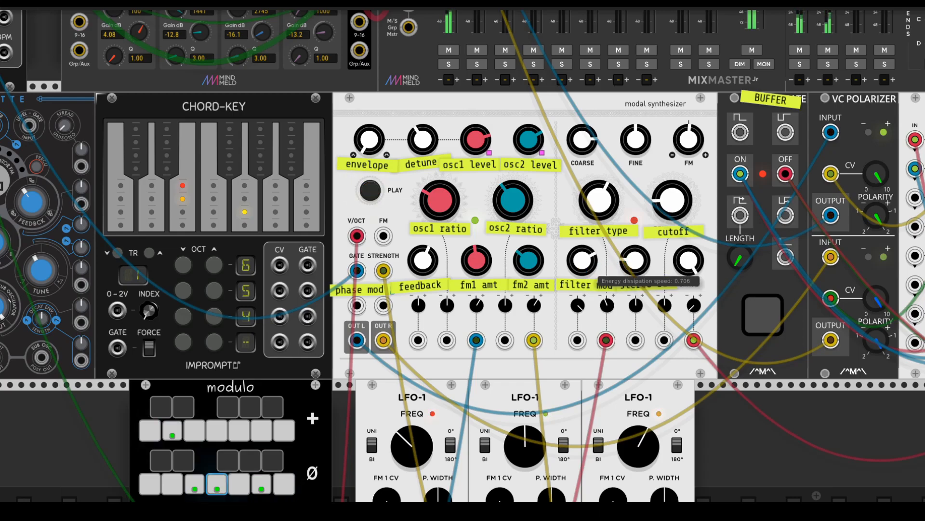
# Patch Palette's MIX OUT to the modal synthesizer's FM input and set the FM input attenuverter to 0.491
pyautogui.hscroll(-9, 502, 359)
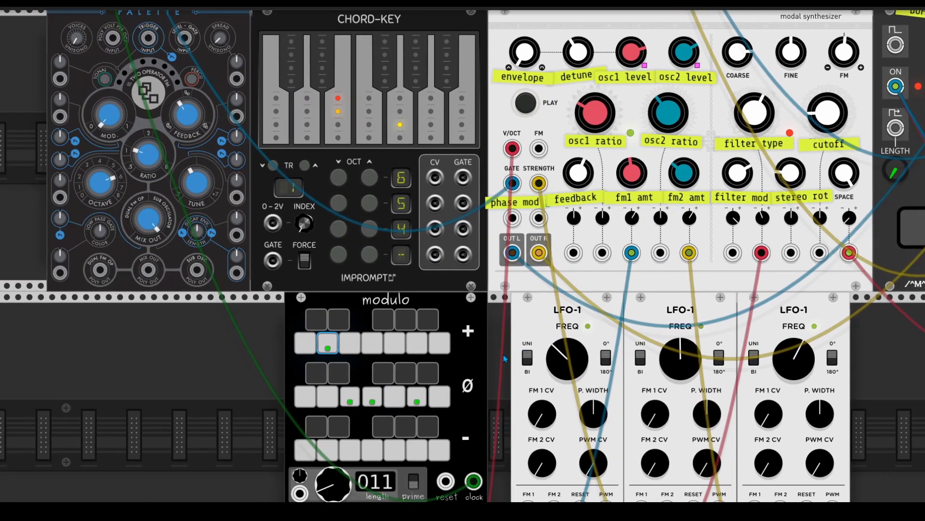
pyautogui.scroll(3, 651, 390)
pyautogui.hscroll(1, 651, 390)
pyautogui.moveTo(579, 300); pyautogui.dragTo(183, 423)
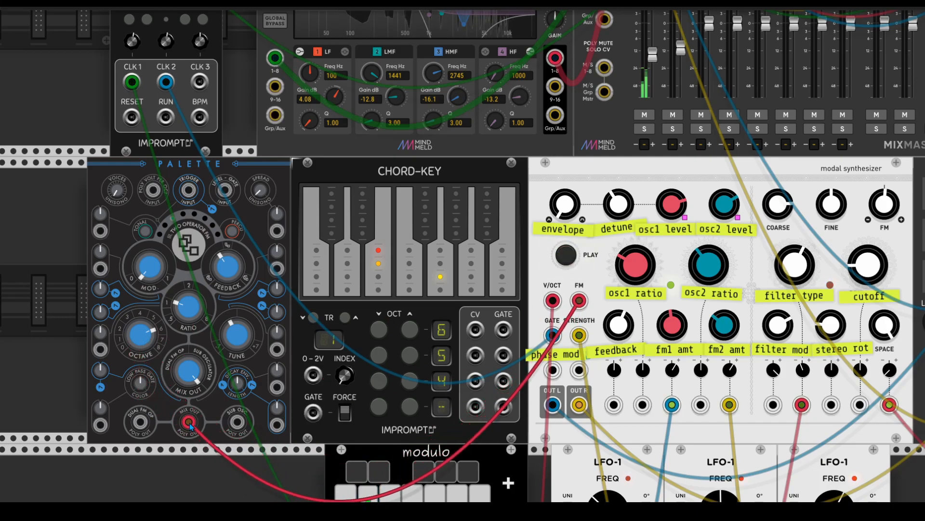
pyautogui.hscroll(3, 800, 325)
pyautogui.scroll(1, 800, 325)
pyautogui.hscroll(3, 801, 325)
pyautogui.scroll(-1, 801, 325)
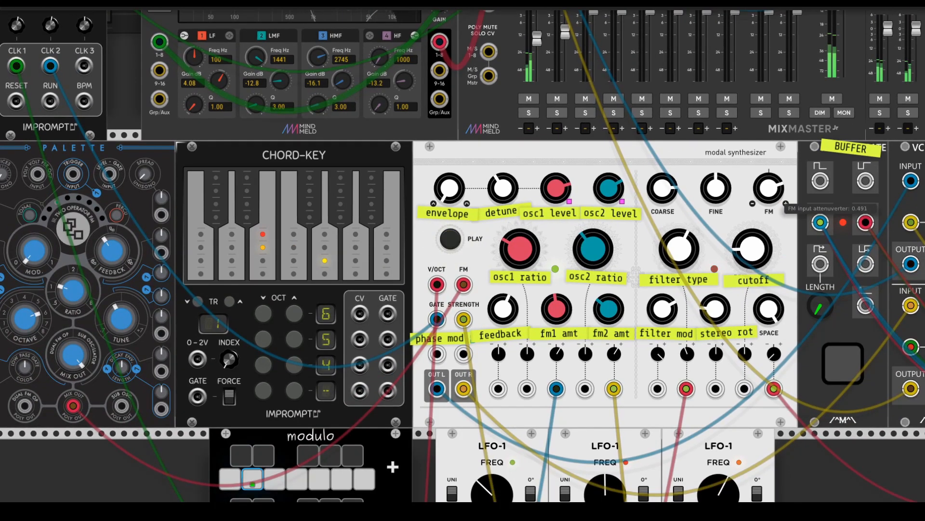
# Replace the Palette cable at the FM input, trying the modal synthesizer's own OUT L and OUT R as sources
pyautogui.moveTo(463, 284); pyautogui.dragTo(438, 390)
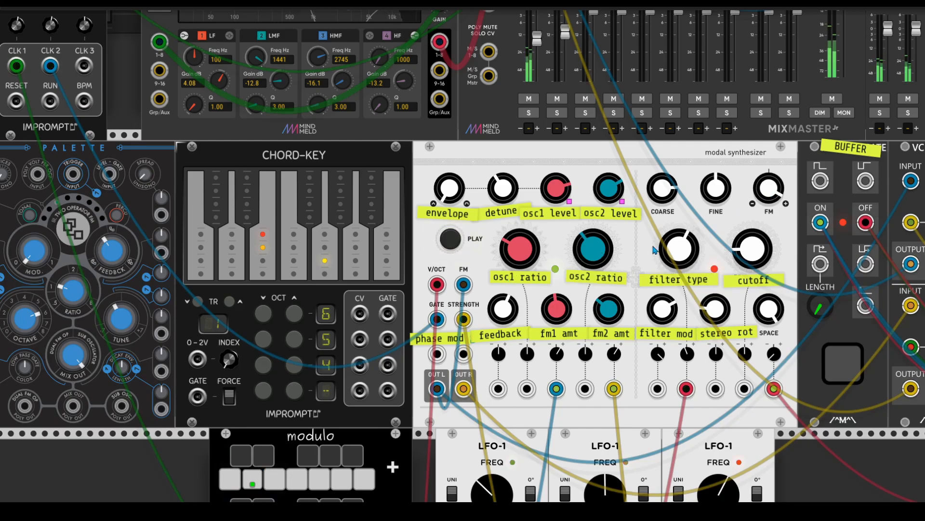
pyautogui.rightClick(466, 281)
pyautogui.moveTo(466, 282); pyautogui.dragTo(464, 389)
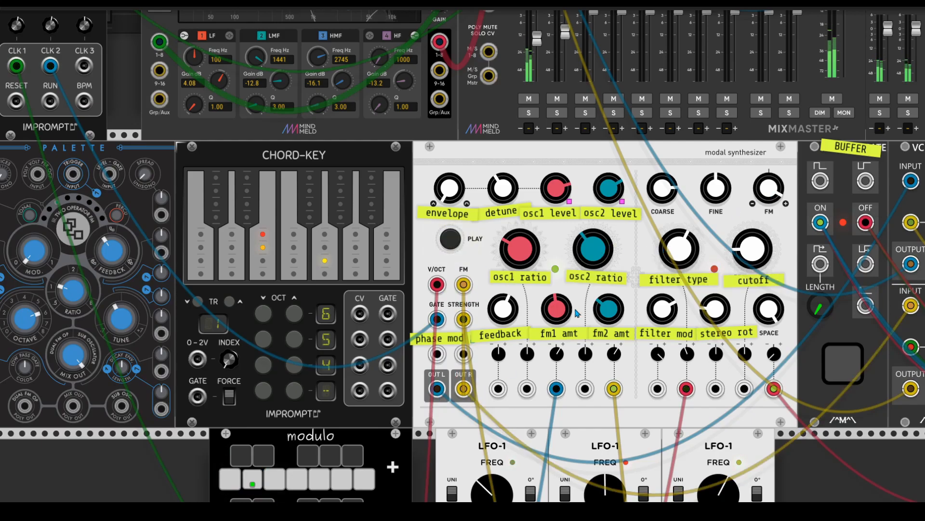
# Try OUT L as the FM source again with the FM input attenuverter at 0.374, and unplug that cable
pyautogui.moveTo(461, 285); pyautogui.dragTo(437, 388)
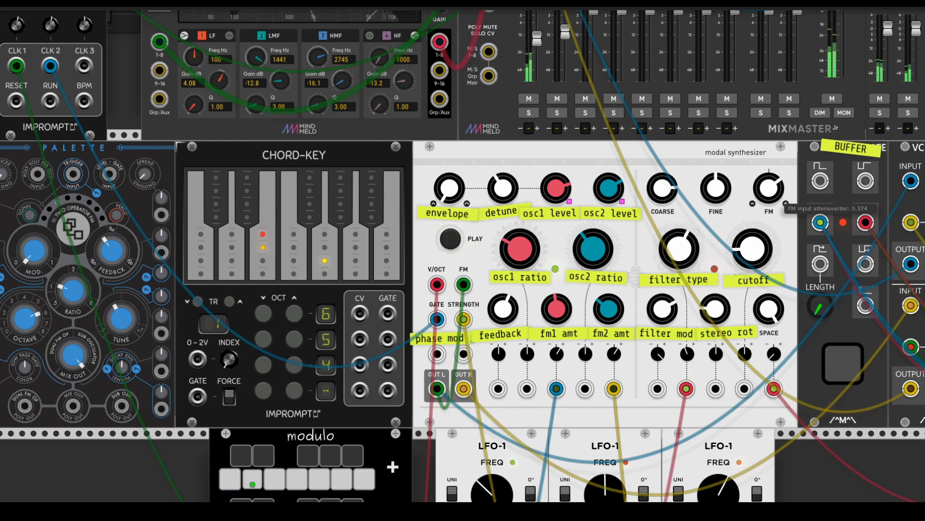
pyautogui.scroll(-2, 484, 215)
pyautogui.moveTo(468, 248); pyautogui.dragTo(483, 215)
pyautogui.scroll(-1, 483, 215)
pyautogui.scroll(-1, 482, 213)
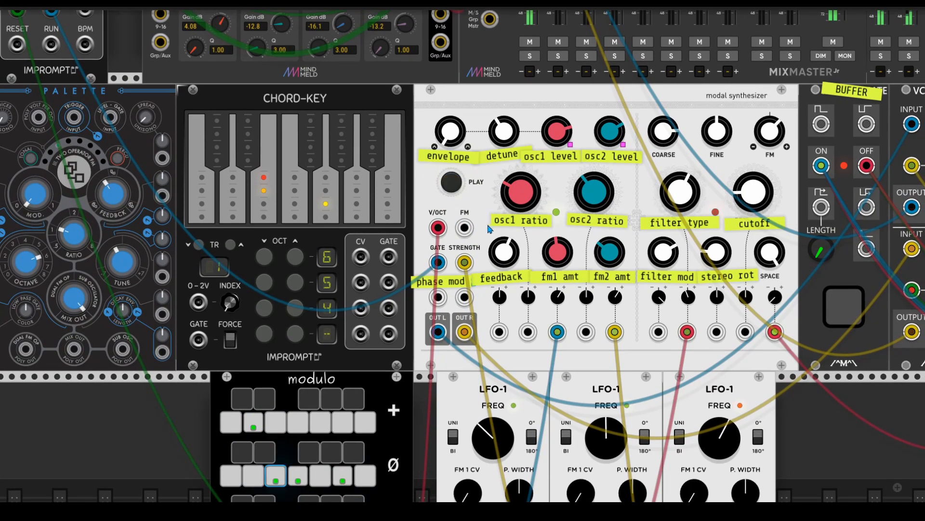
pyautogui.scroll(-2, 491, 229)
pyautogui.moveTo(489, 222); pyautogui.dragTo(488, 277)
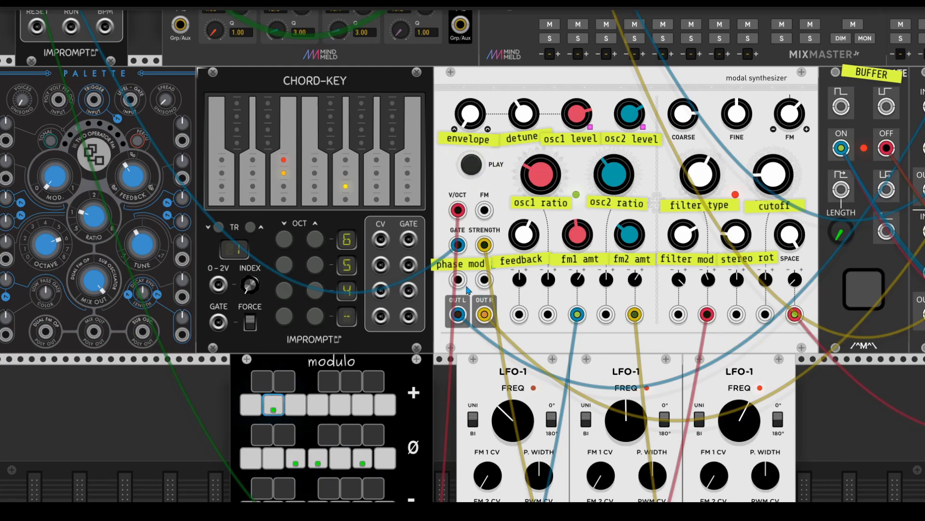
pyautogui.hscroll(-3, 472, 289)
pyautogui.scroll(1, 482, 299)
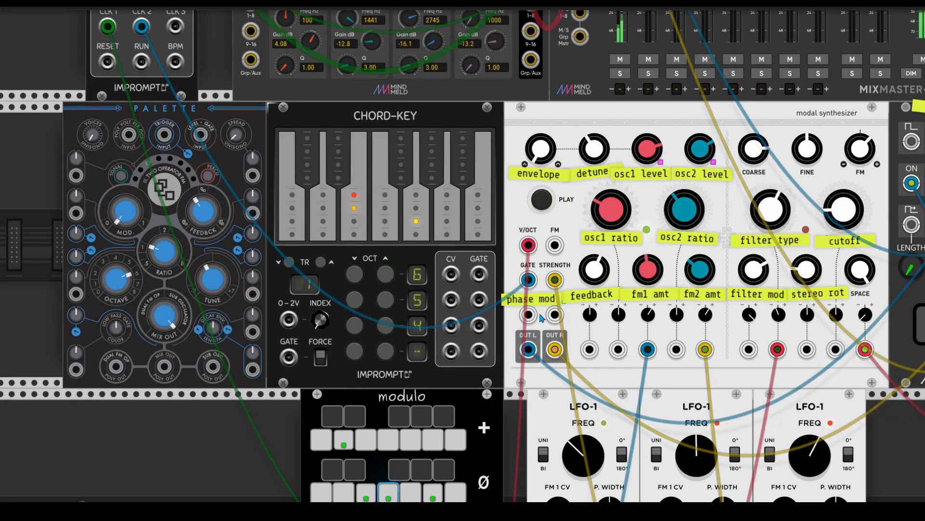
pyautogui.scroll(1, 540, 328)
pyautogui.hscroll(-1, 540, 327)
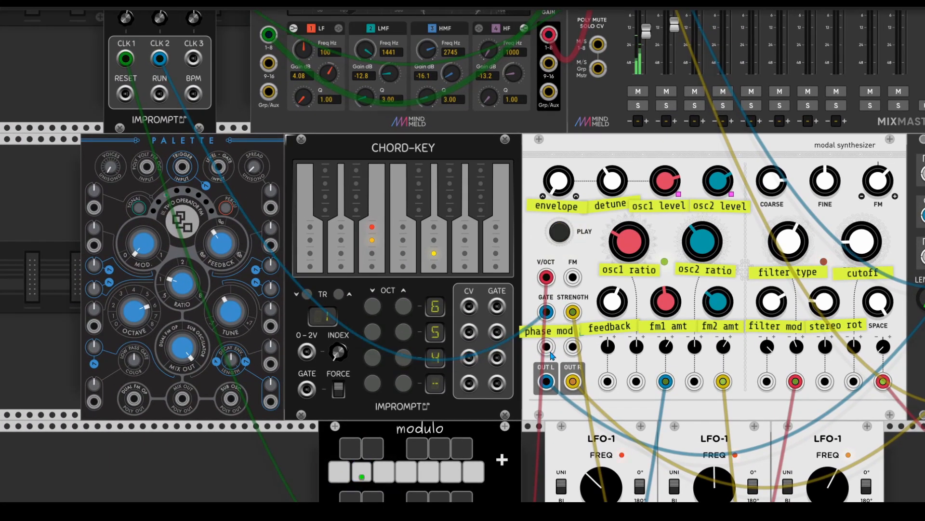
# Patch Palette's MIX OUT to the first phase mod input, raising Palette's mod and setting its octave to -3
pyautogui.moveTo(550, 351); pyautogui.dragTo(189, 404)
pyautogui.scroll(1, 189, 404)
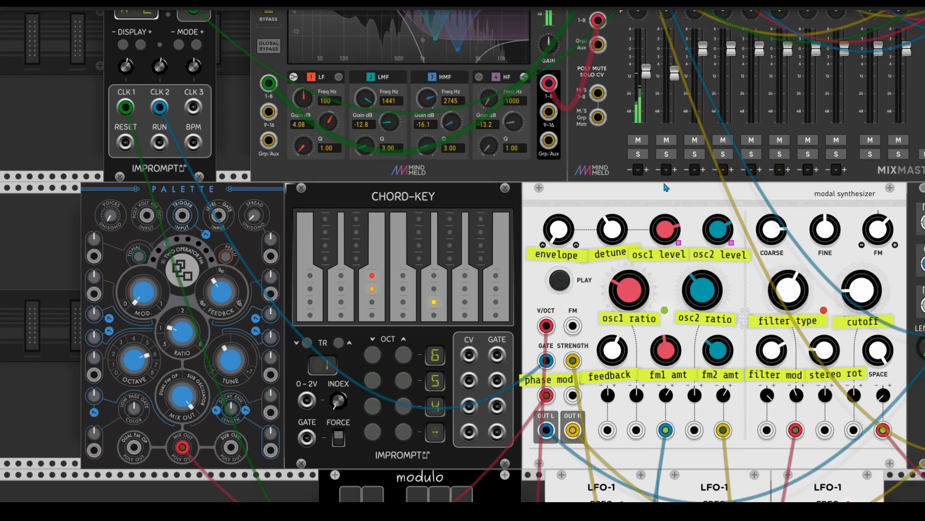
pyautogui.scroll(-3, 666, 186)
pyautogui.scroll(2, 656, 77)
pyautogui.moveTo(648, 49); pyautogui.dragTo(648, 55)
pyautogui.moveTo(145, 270); pyautogui.dragTo(145, 193)
pyautogui.moveTo(136, 337); pyautogui.dragTo(136, 362)
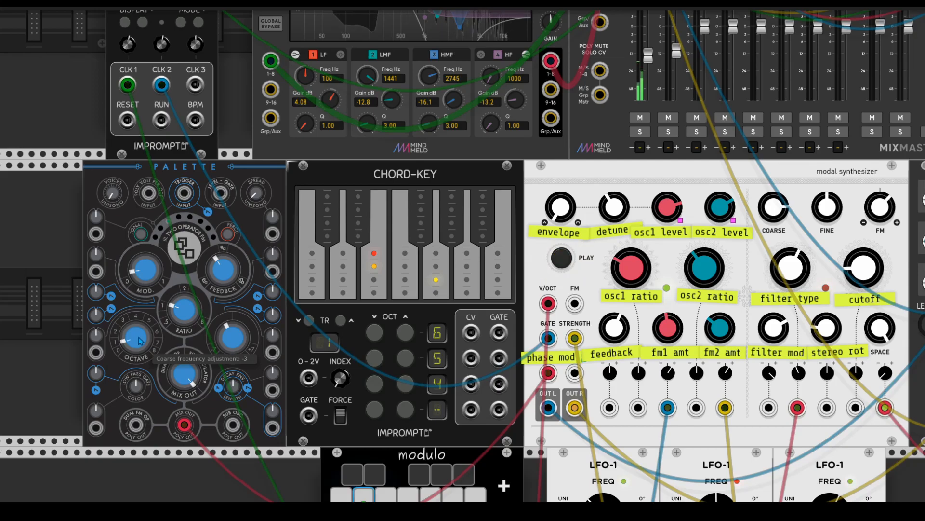
# Try Palette's mod at 0.33 and at a lower amount, raise its octave, and set its output mix to 0.6235
pyautogui.moveTo(543, 368); pyautogui.dragTo(577, 307)
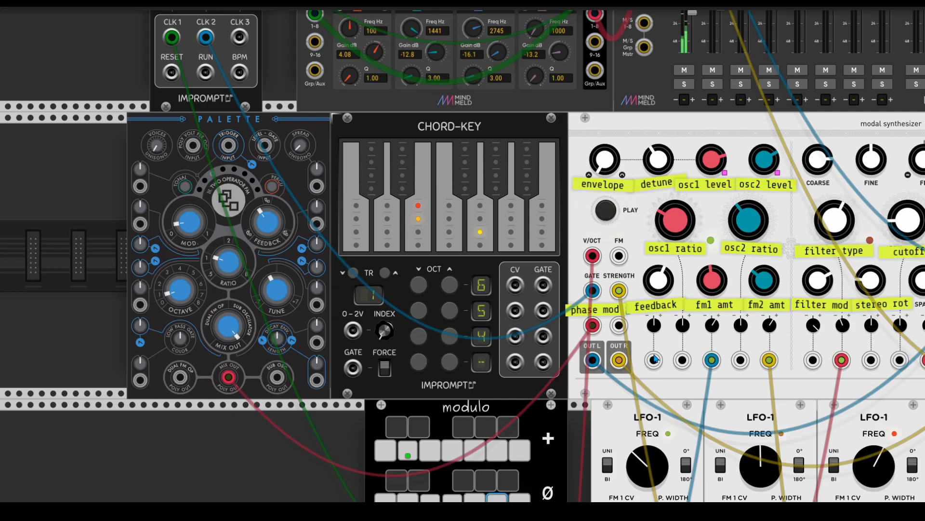
pyautogui.moveTo(189, 222); pyautogui.dragTo(189, 227)
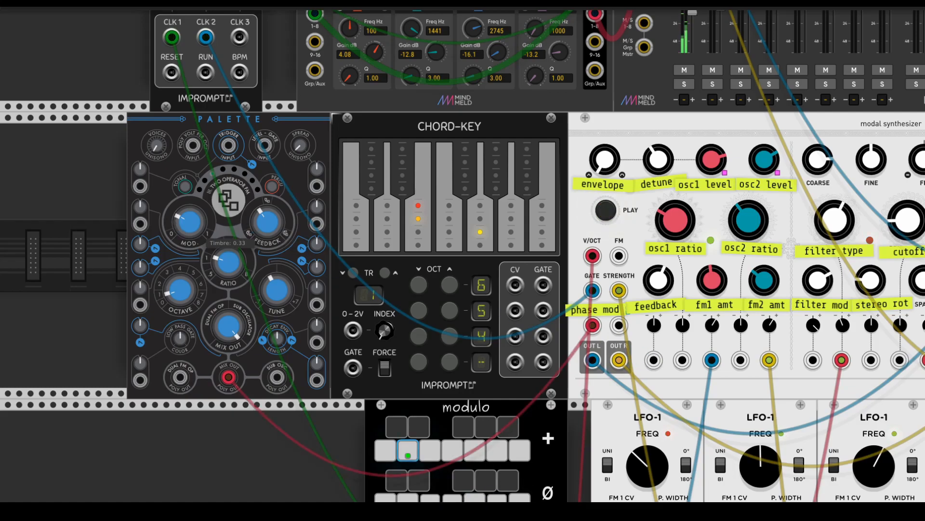
pyautogui.click(206, 184)
pyautogui.moveTo(193, 218)
pyautogui.mouseDown()
pyautogui.moveTo(193, 202)
pyautogui.moveTo(193, 222)
pyautogui.mouseUp()
pyautogui.click(212, 174)
pyautogui.moveTo(181, 291); pyautogui.dragTo(181, 283)
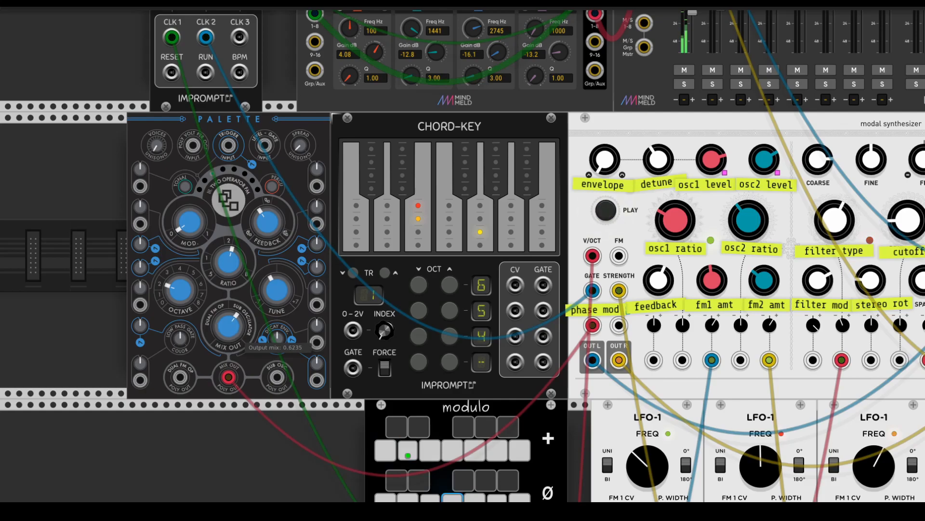
# Patch Palette's DUAL FM OP and MIX OUT to the phase mod inputs, and replace them with the modal synthesizer's own OUT L and OUT R
pyautogui.moveTo(593, 325); pyautogui.dragTo(179, 377)
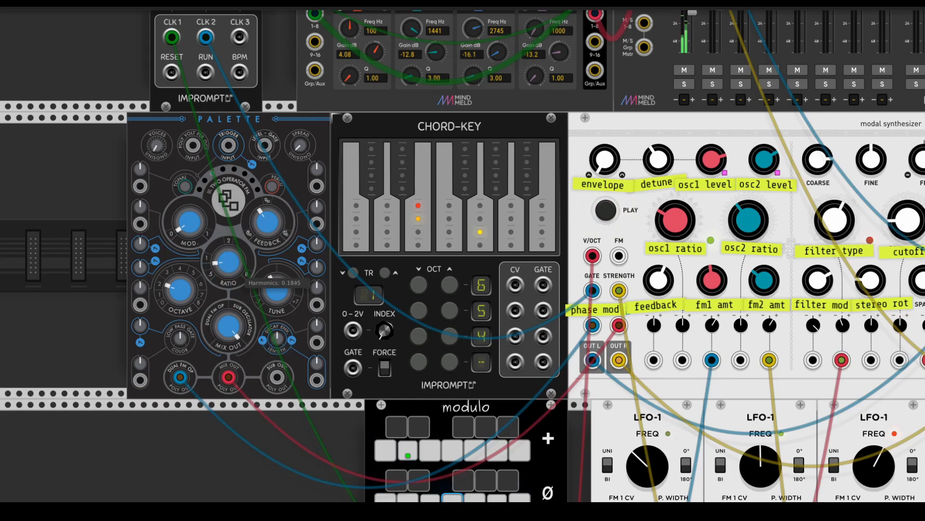
pyautogui.moveTo(592, 325); pyautogui.dragTo(603, 339)
pyautogui.moveTo(619, 325); pyautogui.dragTo(592, 360)
pyautogui.moveTo(618, 325); pyautogui.dragTo(619, 360)
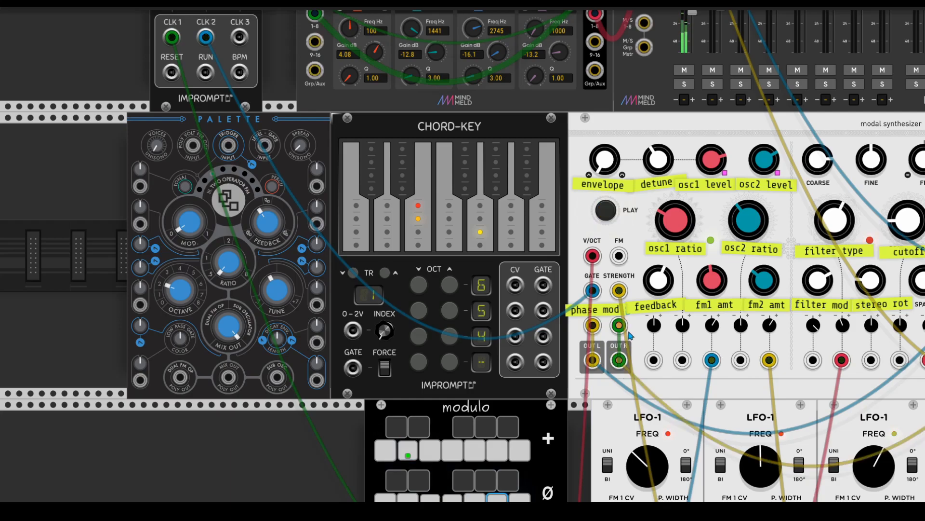
# Unplug the V/OCT, gate and strength cables from the modal synthesizer, and lower its osc1 ratio and osc2 ratio
pyautogui.hscroll(5, 631, 322)
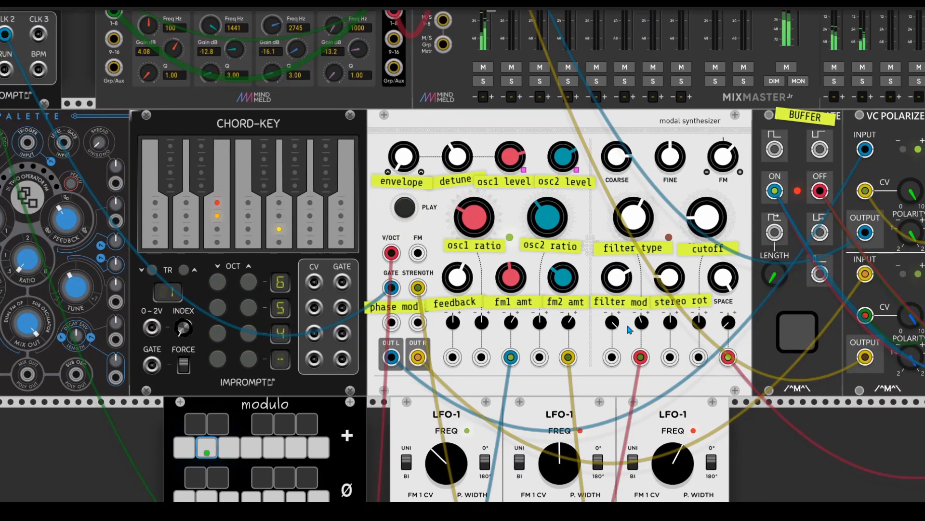
pyautogui.scroll(-1, 629, 329)
pyautogui.hscroll(-1, 629, 329)
pyautogui.hscroll(-1, 488, 287)
pyautogui.rightClick(455, 239)
pyautogui.click(471, 244)
pyautogui.moveTo(483, 240); pyautogui.dragTo(486, 261)
pyautogui.hscroll(1, 780, 223)
pyautogui.moveTo(780, 223); pyautogui.dragTo(783, 246)
pyautogui.moveTo(539, 174); pyautogui.dragTo(539, 186)
pyautogui.moveTo(600, 163); pyautogui.dragTo(600, 176)
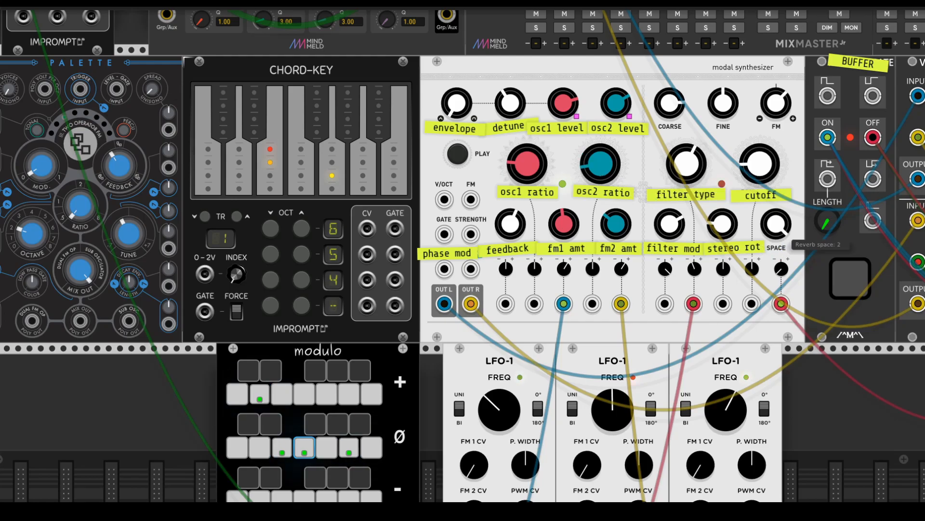
# Patch Palette's MIX OUT to the first phase mod input, raise Palette's mod, lower its feedback to minimum, and set its octave to 0
pyautogui.moveTo(445, 269); pyautogui.dragTo(80, 321)
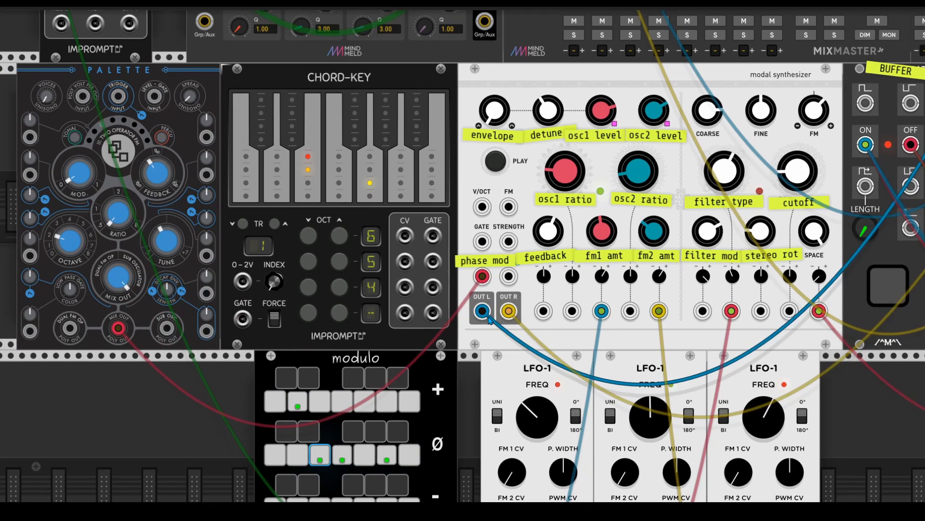
pyautogui.hscroll(-2, 509, 332)
pyautogui.moveTo(183, 236); pyautogui.dragTo(182, 212)
pyautogui.moveTo(133, 188); pyautogui.dragTo(133, 159)
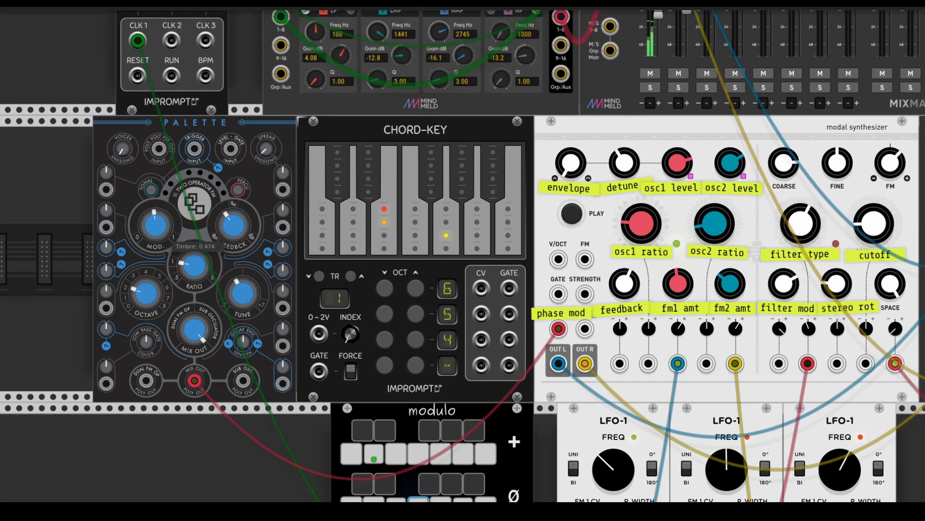
pyautogui.moveTo(156, 225); pyautogui.dragTo(155, 231)
pyautogui.moveTo(233, 225); pyautogui.dragTo(233, 255)
pyautogui.moveTo(146, 293); pyautogui.dragTo(146, 277)
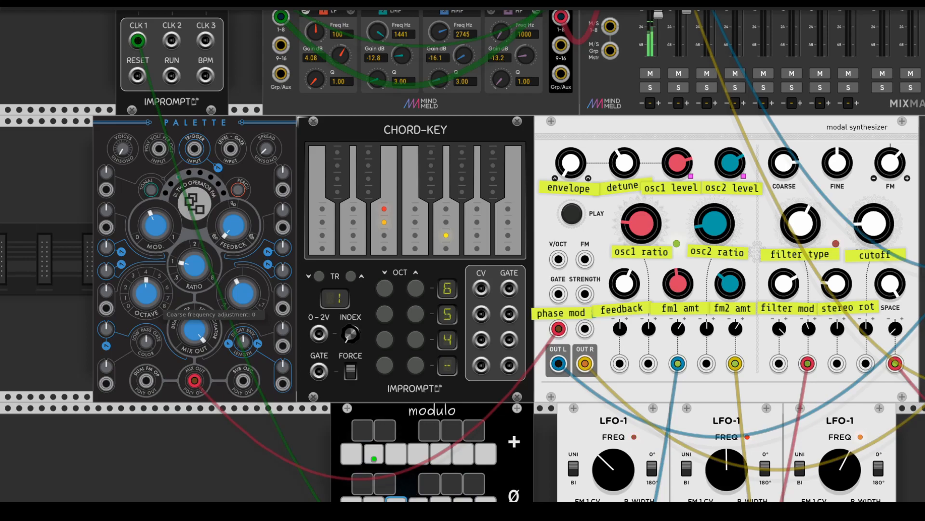
pyautogui.moveTo(625, 284)
pyautogui.mouseDown()
pyautogui.moveTo(625, 296)
pyautogui.moveTo(624, 279)
pyautogui.mouseUp()
# Move the Palette cable to the second phase mod input, setting Palette's output mix to 0.5935, lowering its mod and raising its feedback
pyautogui.moveTo(558, 329); pyautogui.dragTo(584, 329)
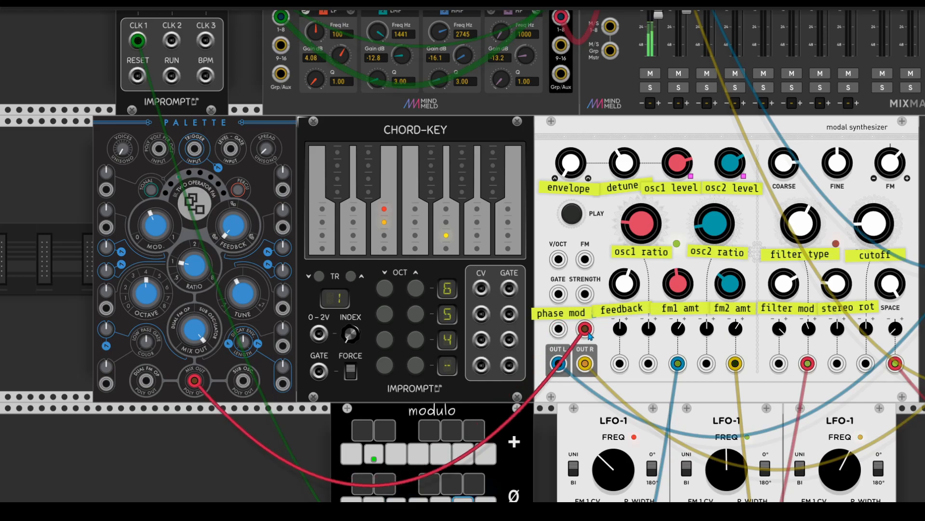
pyautogui.moveTo(194, 330); pyautogui.dragTo(194, 326)
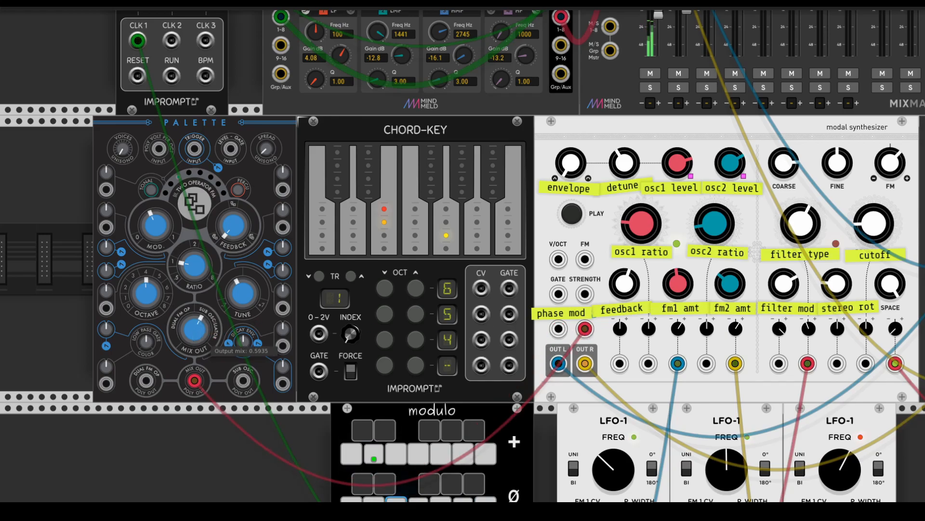
pyautogui.moveTo(152, 230); pyautogui.dragTo(152, 258)
pyautogui.moveTo(234, 227); pyautogui.dragTo(233, 192)
# Lower osc1 ratio and fm1 amt, and set fm2 amt to 0.0045, feedback to 0.2715 and osc2 ratio to 0.3155
pyautogui.moveTo(606, 188); pyautogui.dragTo(419, 165)
pyautogui.moveTo(455, 200); pyautogui.dragTo(491, 301)
pyautogui.moveTo(543, 260); pyautogui.dragTo(543, 309)
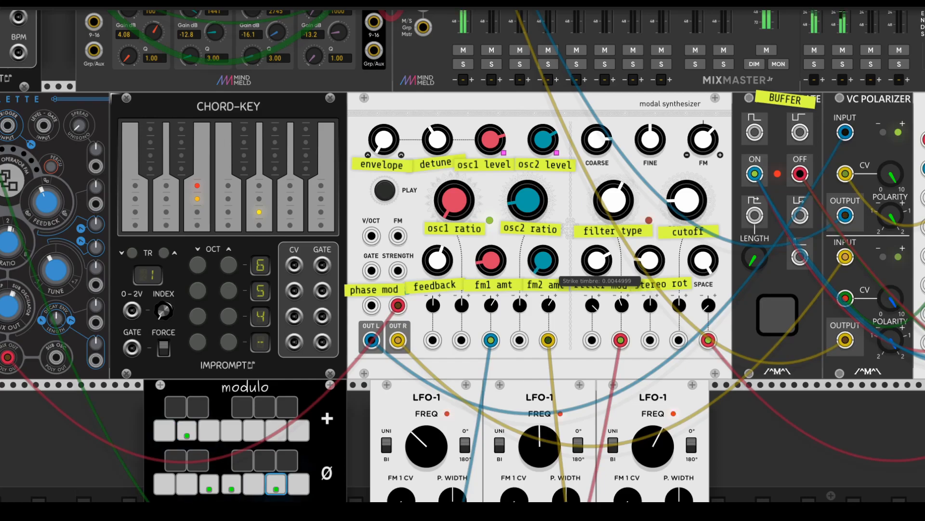
pyautogui.moveTo(438, 260); pyautogui.dragTo(438, 284)
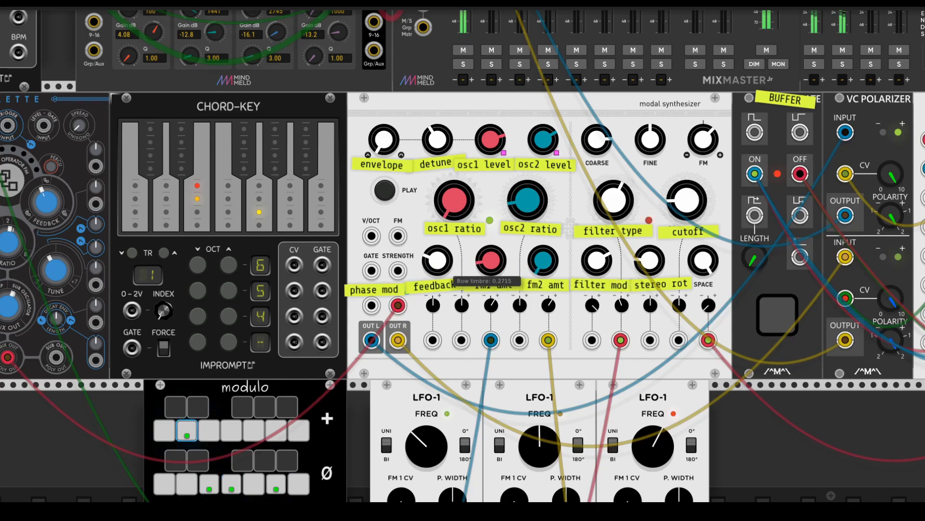
pyautogui.moveTo(527, 200); pyautogui.dragTo(527, 189)
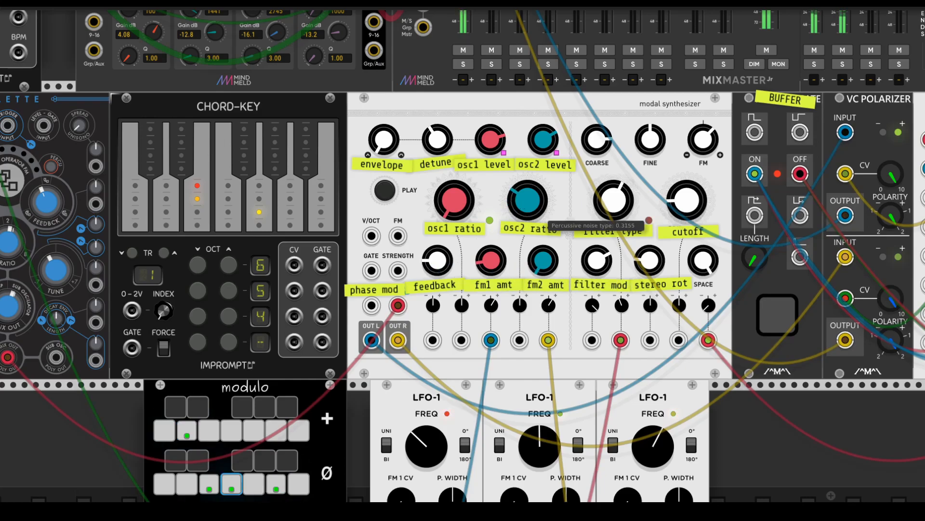
# Set the stereo width of mixer track 01 to 98 % in its track settings
pyautogui.scroll(5, 496, 108)
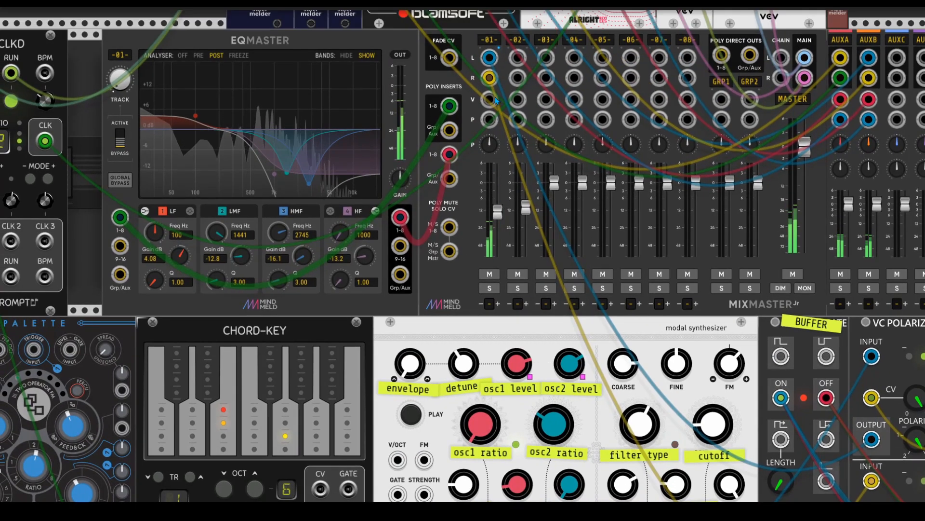
pyautogui.rightClick(488, 41)
pyautogui.moveTo(530, 97); pyautogui.dragTo(587, 97)
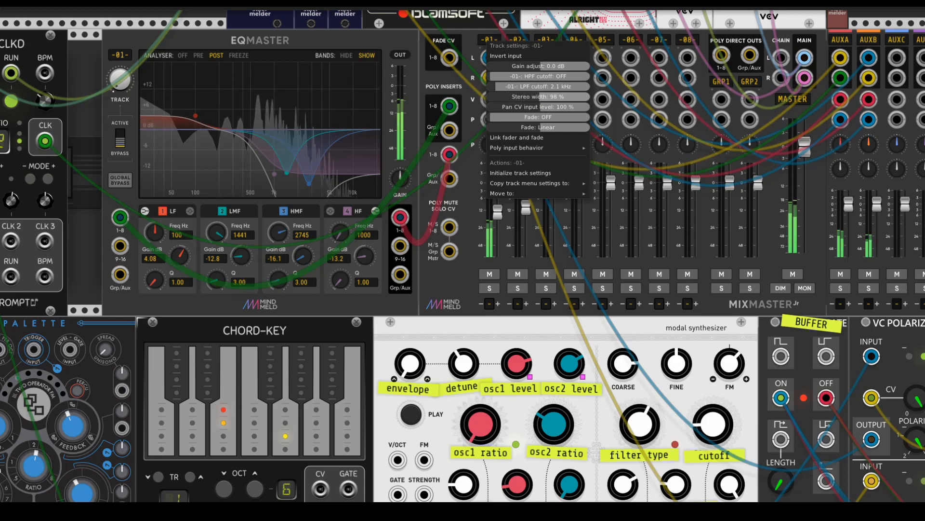
pyautogui.click(507, 226)
# Lower the modal synthesizer's filter type, bring its filter mod down past 0.526, and raise its stereo rotation
pyautogui.moveTo(512, 292); pyautogui.dragTo(482, 199)
pyautogui.moveTo(626, 340); pyautogui.dragTo(592, 295)
pyautogui.moveTo(574, 252); pyautogui.dragTo(574, 230)
pyautogui.moveTo(549, 306); pyautogui.dragTo(549, 348)
pyautogui.moveTo(606, 310); pyautogui.dragTo(606, 271)
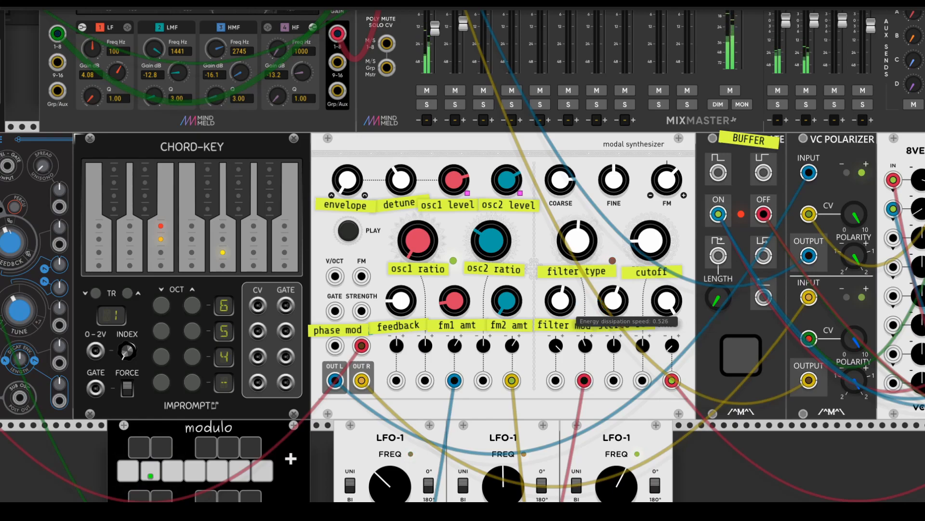
pyautogui.moveTo(556, 345); pyautogui.dragTo(613, 275)
pyautogui.moveTo(616, 234); pyautogui.dragTo(616, 251)
pyautogui.moveTo(598, 140); pyautogui.dragTo(599, 254)
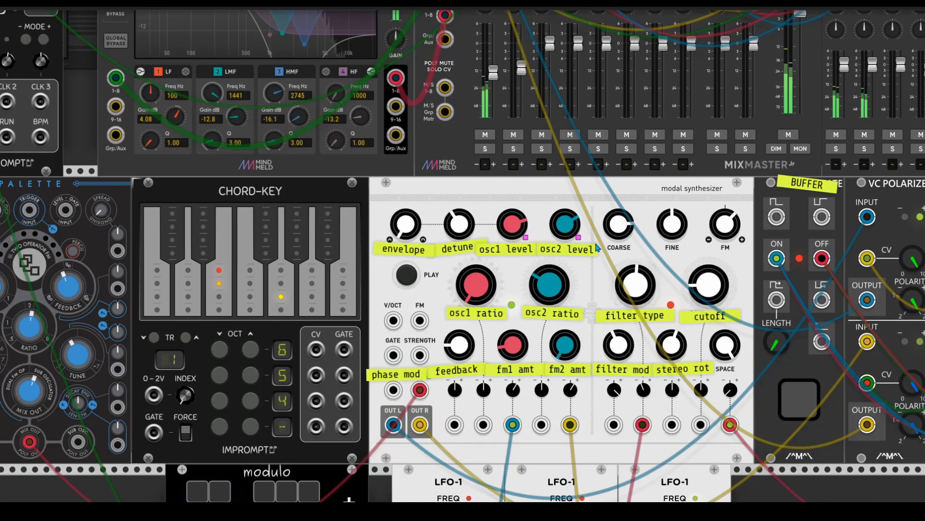
# Raise the modal synthesizer's fm2 amt and fm1 amt
pyautogui.scroll(-3, 560, 290)
pyautogui.moveTo(561, 289); pyautogui.dragTo(561, 260)
pyautogui.moveTo(515, 285); pyautogui.dragTo(515, 241)
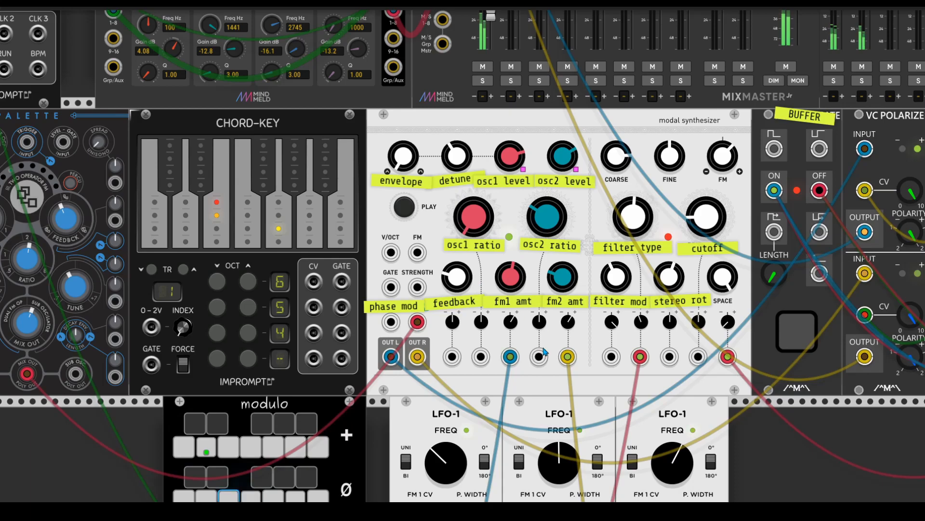
# Slow down all three LFO-1 modules by lowering their frequencies
pyautogui.scroll(-6, 544, 351)
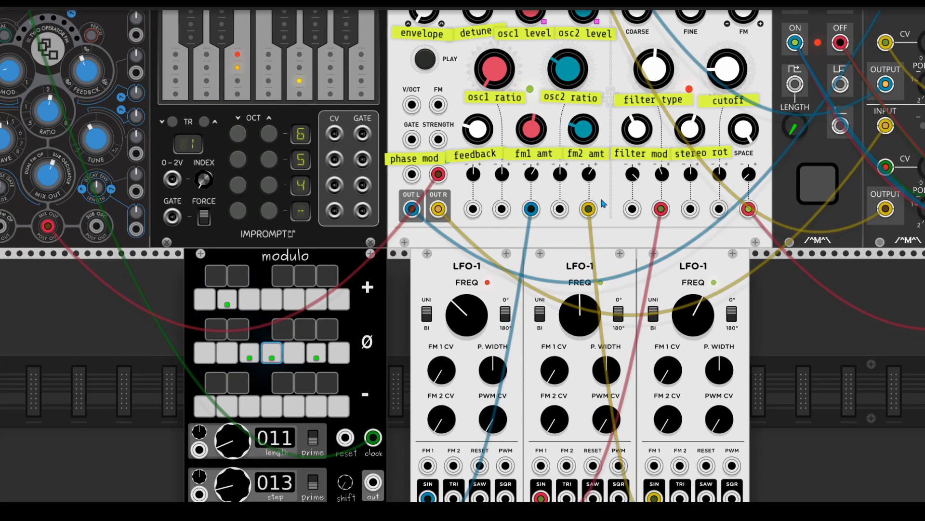
pyautogui.moveTo(580, 315); pyautogui.dragTo(580, 329)
pyautogui.moveTo(468, 317); pyautogui.dragTo(467, 338)
pyautogui.moveTo(690, 318); pyautogui.dragTo(690, 361)
pyautogui.moveTo(582, 320); pyautogui.dragTo(582, 349)
pyautogui.moveTo(472, 323); pyautogui.dragTo(472, 346)
pyautogui.moveTo(697, 322); pyautogui.dragTo(696, 345)
pyautogui.moveTo(584, 321); pyautogui.dragTo(585, 340)
pyautogui.moveTo(476, 320); pyautogui.dragTo(476, 310)
# Move the Palette cable back to the first phase mod input, adjust Palette's mix and mod, and set its octave to -2
pyautogui.moveTo(334, 205); pyautogui.dragTo(575, 290)
pyautogui.moveTo(679, 259); pyautogui.dragTo(653, 259)
pyautogui.moveTo(295, 203); pyautogui.dragTo(295, 245)
pyautogui.moveTo(258, 163); pyautogui.dragTo(257, 131)
pyautogui.moveTo(240, 223); pyautogui.dragTo(240, 241)
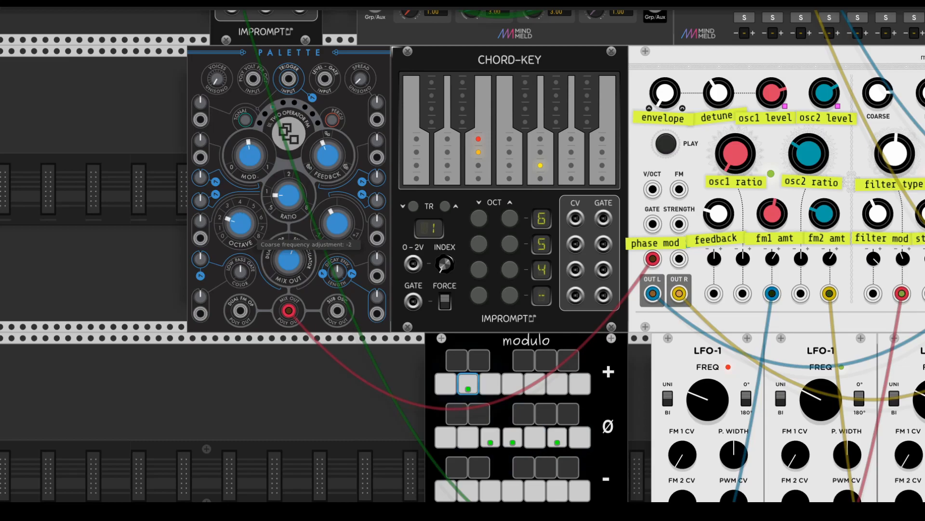
# Examine how the BUFFER gate, VC Polarizer, 8VERT, slew and µMAP modules are patched to the modal synthesizer's outputs
pyautogui.hscroll(15, 552, 250)
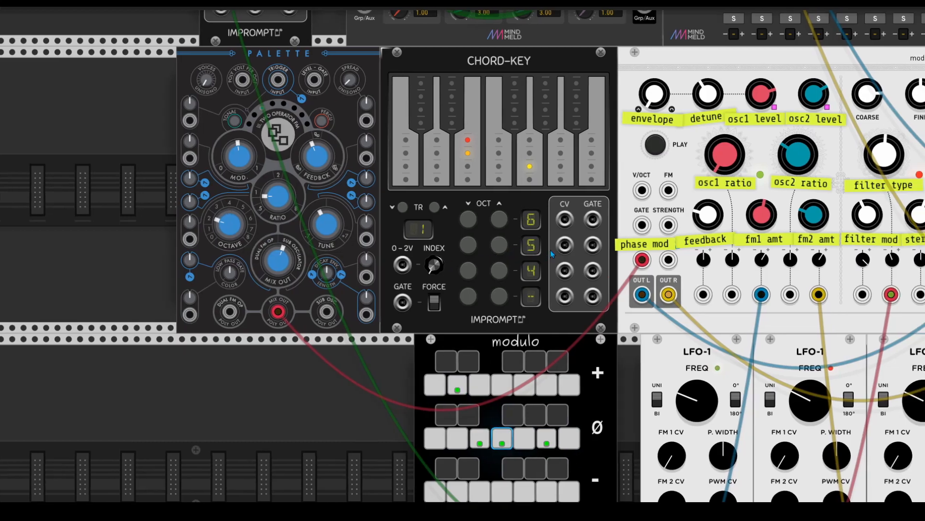
pyautogui.scroll(3, 489, 281)
pyautogui.hscroll(5, 489, 281)
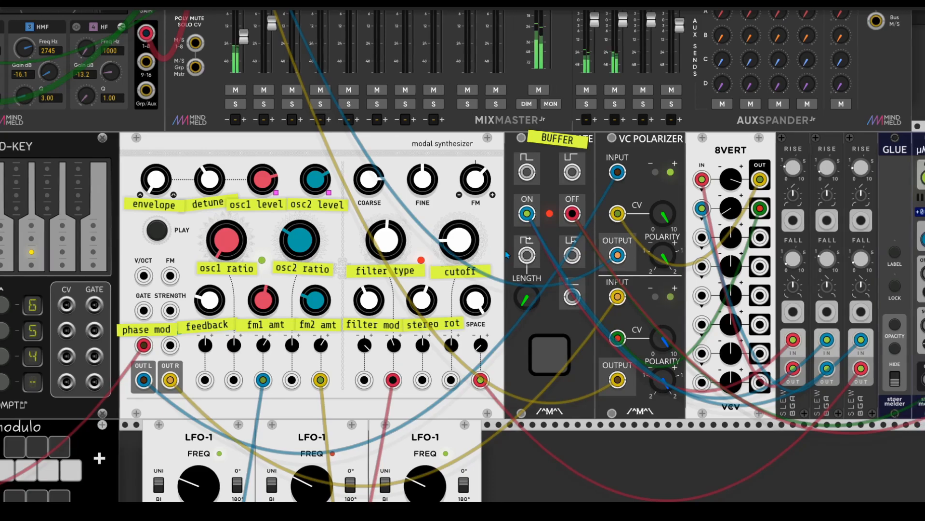
pyautogui.scroll(-1, 511, 207)
pyautogui.hscroll(1, 511, 207)
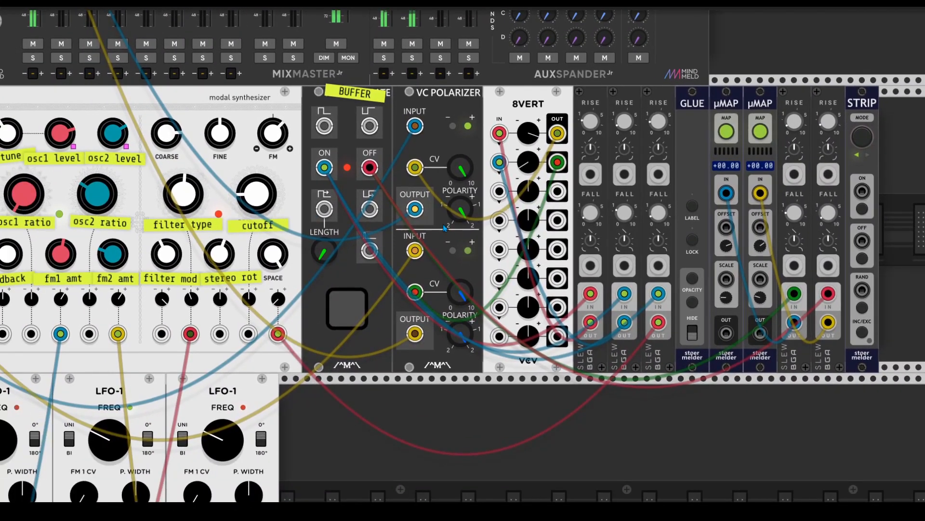
pyautogui.scroll(2, 445, 236)
pyautogui.hscroll(-3, 445, 236)
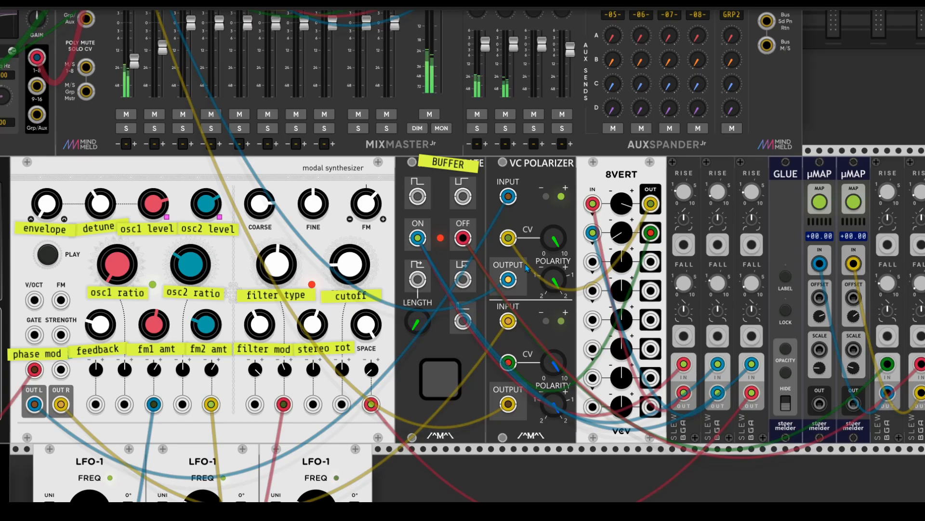
pyautogui.hscroll(3, 706, 296)
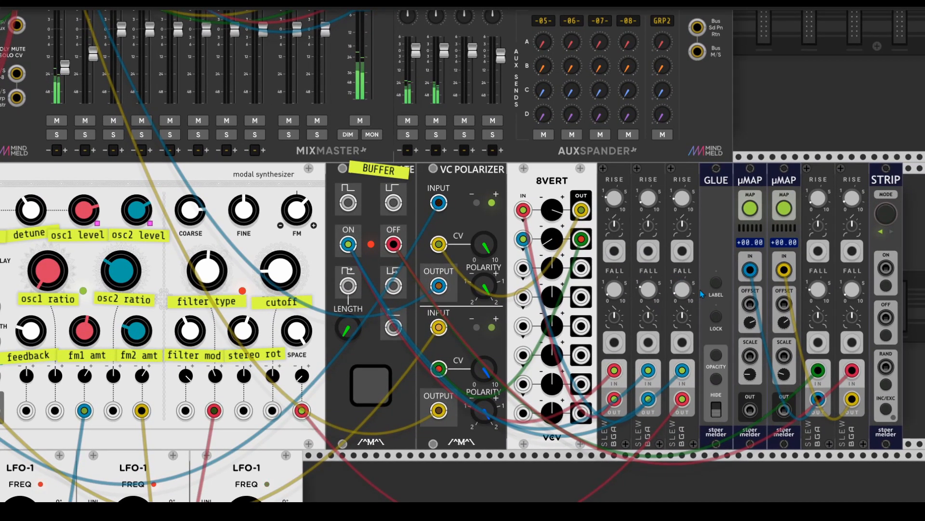
pyautogui.hscroll(-1, 702, 293)
pyautogui.scroll(-2, 707, 291)
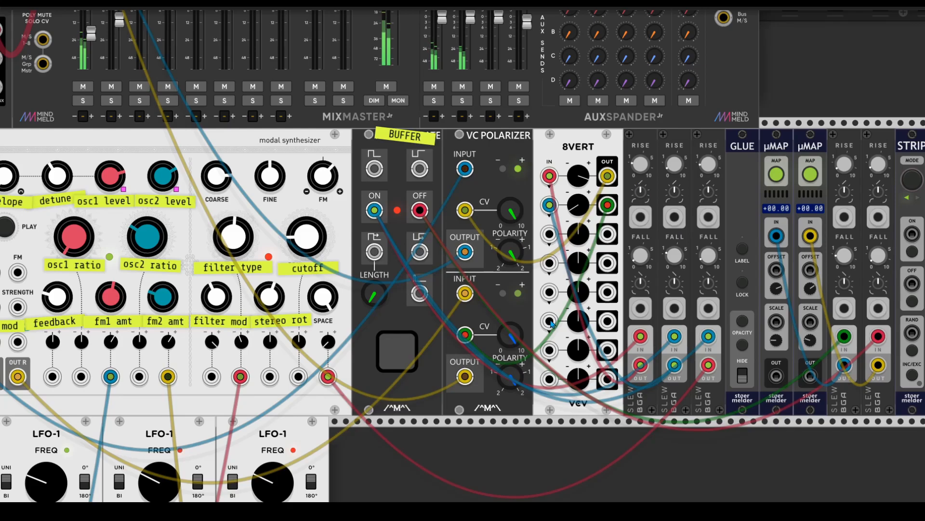
pyautogui.scroll(1, 530, 335)
pyautogui.hscroll(-1, 531, 335)
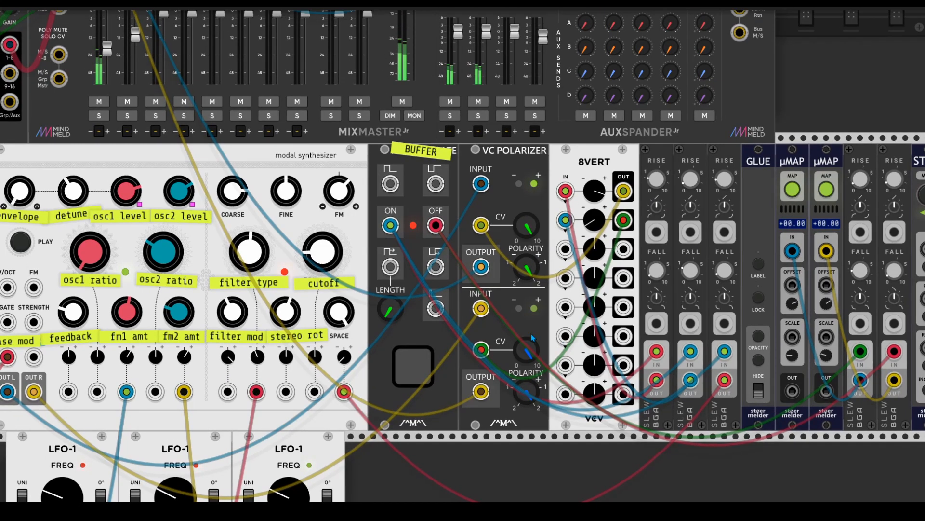
pyautogui.scroll(1, 508, 327)
pyautogui.hscroll(-3, 508, 328)
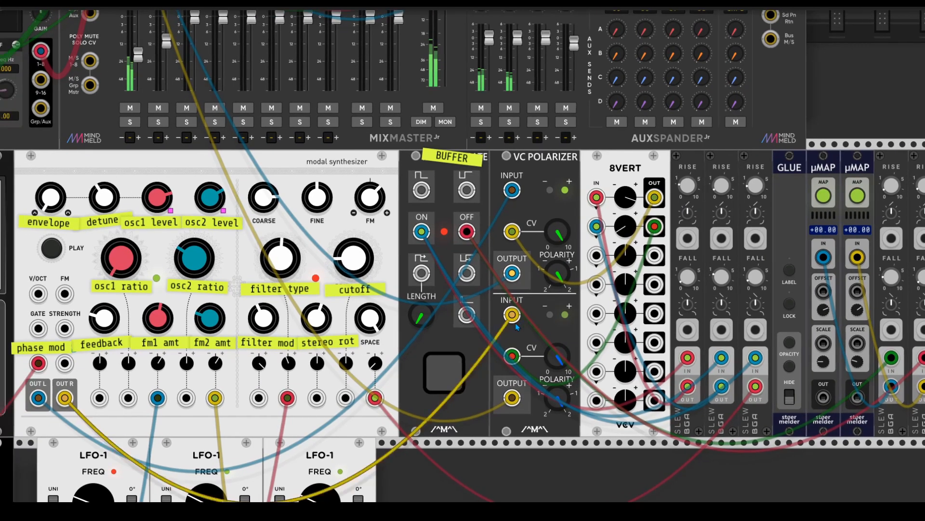
pyautogui.scroll(-1, 514, 345)
pyautogui.hscroll(-2, 514, 344)
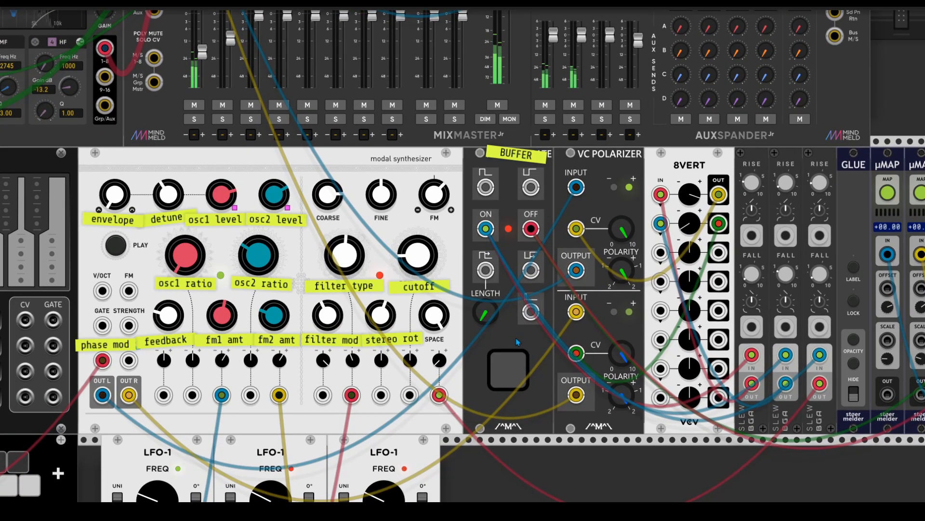
# Turn on the BUFFER gate
pyautogui.moveTo(440, 324)
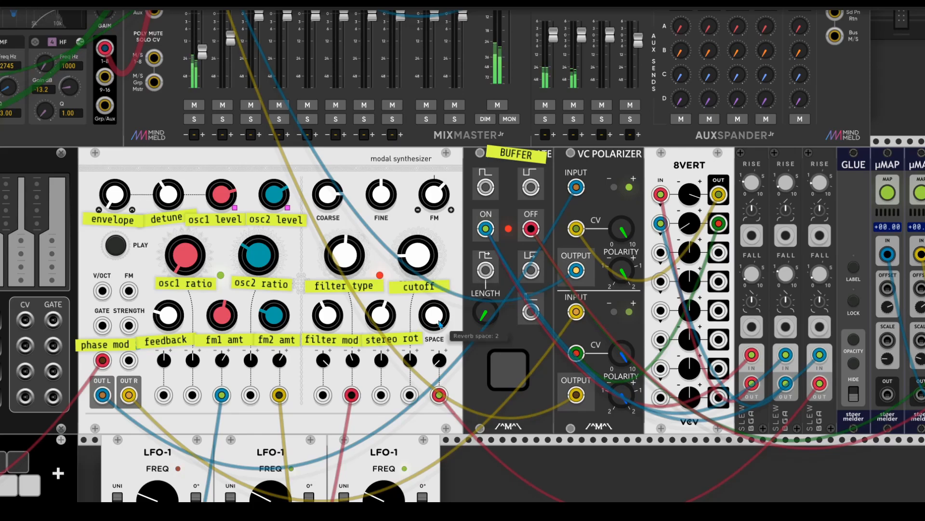
pyautogui.click(516, 370)
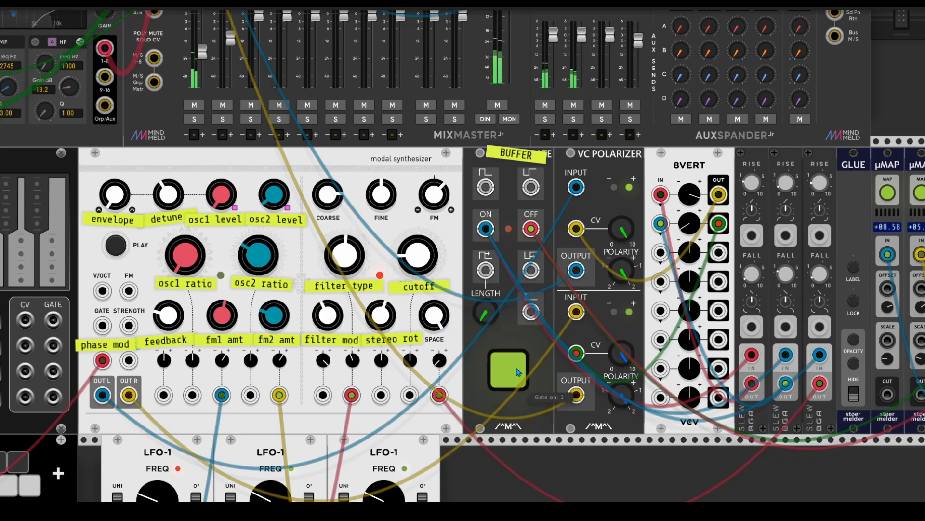
# Raise mixer channel 1's level to about -11.3 dB and patch CHORD-KEY's first CV output to the modal synthesizer's V/OCT input
pyautogui.moveTo(203, 51)
pyautogui.mouseDown()
pyautogui.moveTo(202, 28)
pyautogui.moveTo(203, 40)
pyautogui.mouseUp()
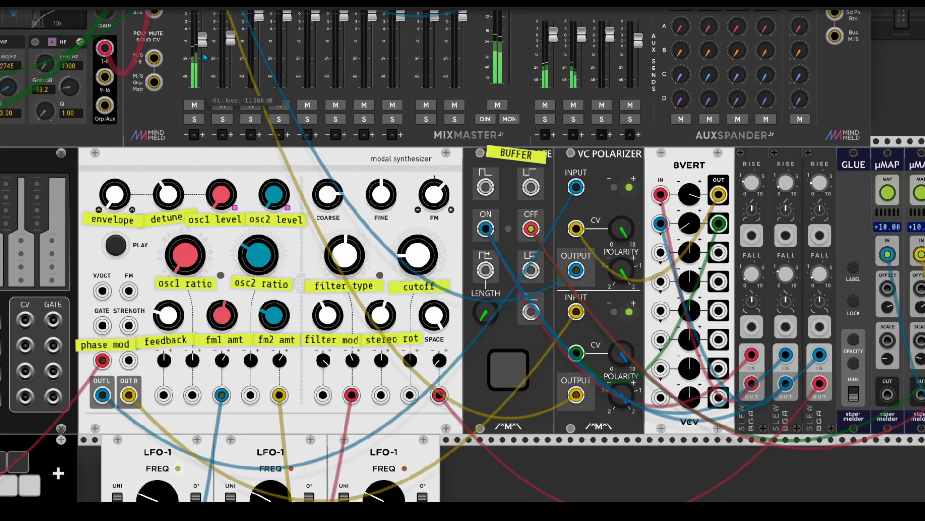
pyautogui.hscroll(-6, 362, 227)
pyautogui.scroll(-1, 361, 226)
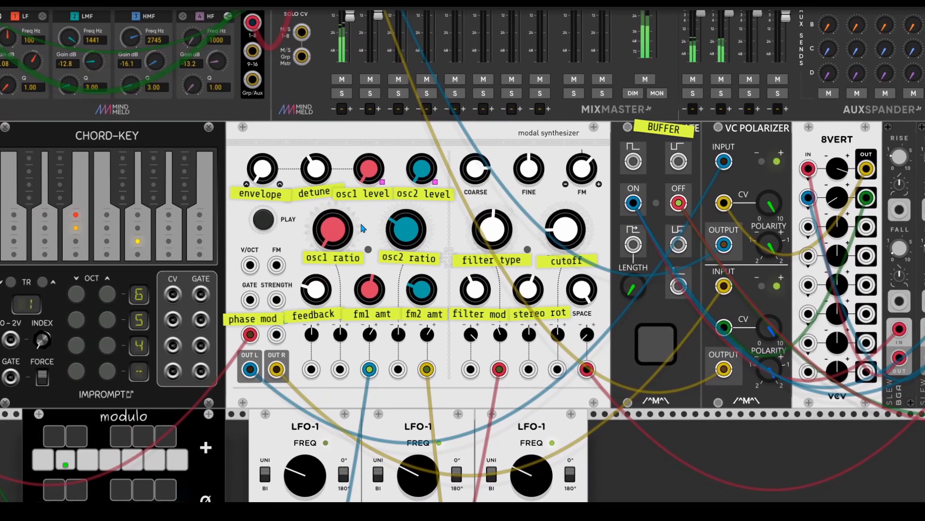
pyautogui.hscroll(-10, 370, 245)
pyautogui.scroll(-1, 371, 244)
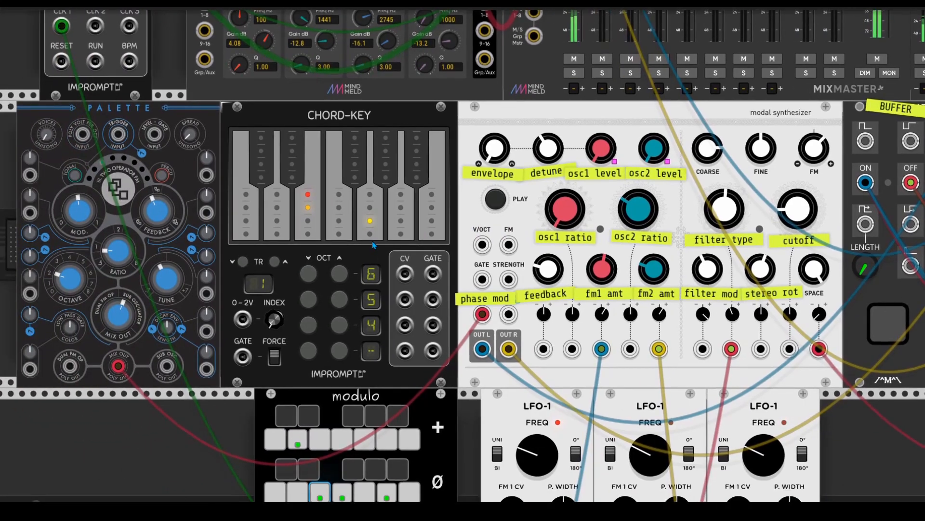
pyautogui.moveTo(482, 245); pyautogui.dragTo(405, 274)
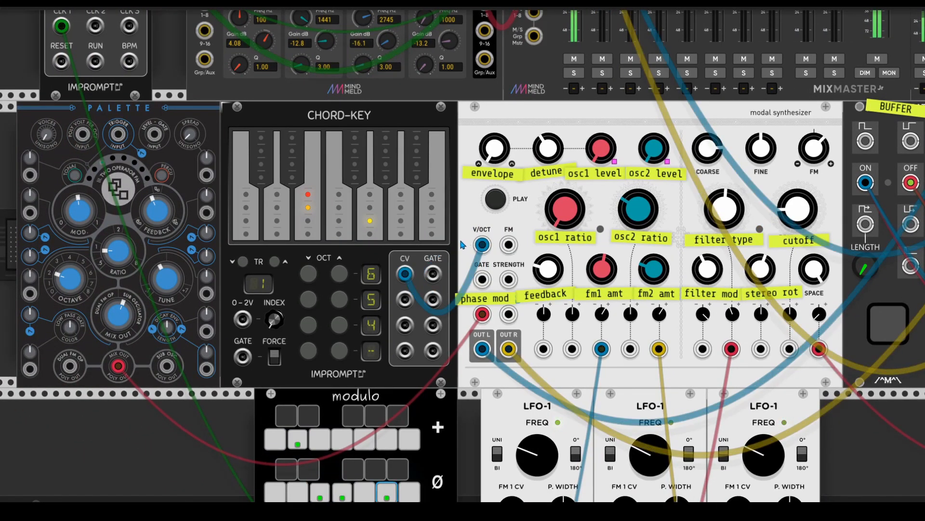
# Lower mixer channel 1's level to about -19.4 dB
pyautogui.hscroll(5, 463, 244)
pyautogui.scroll(3, 463, 245)
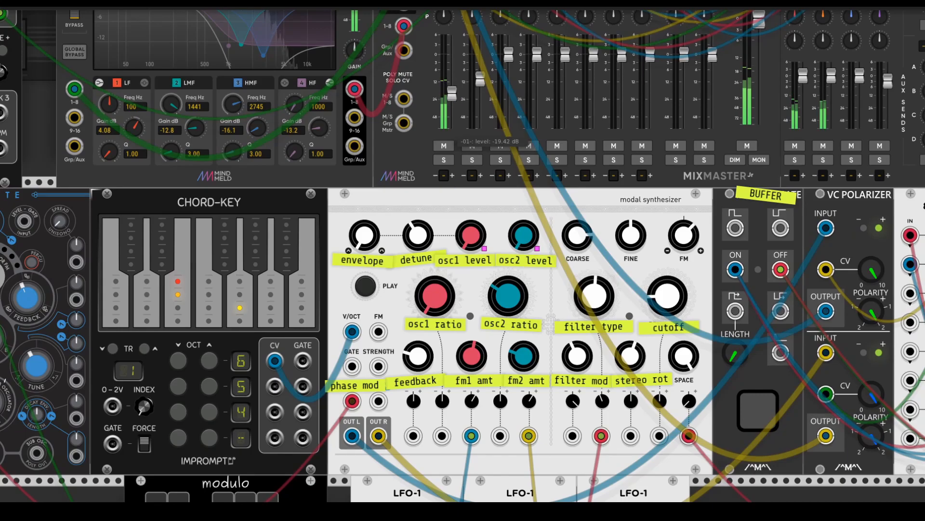
pyautogui.scroll(-2, 453, 89)
pyautogui.hscroll(3, 453, 89)
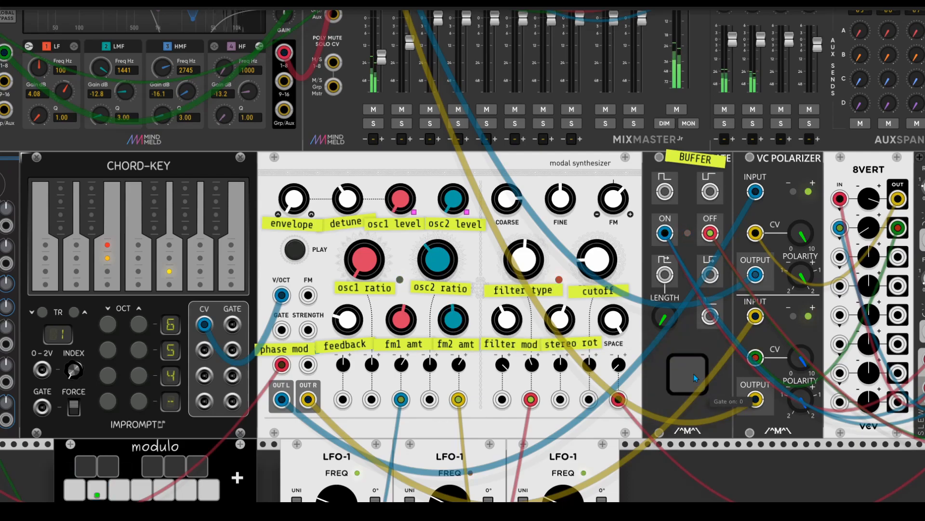
# Change the CHORD-KEY chord to D, E and A, and lower its first note's octave to 4
pyautogui.click(193, 273)
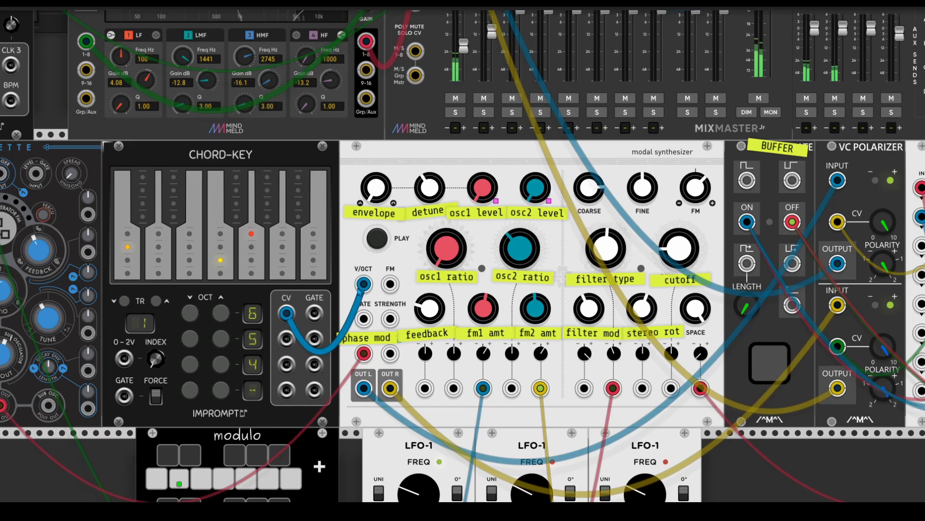
pyautogui.click(283, 262)
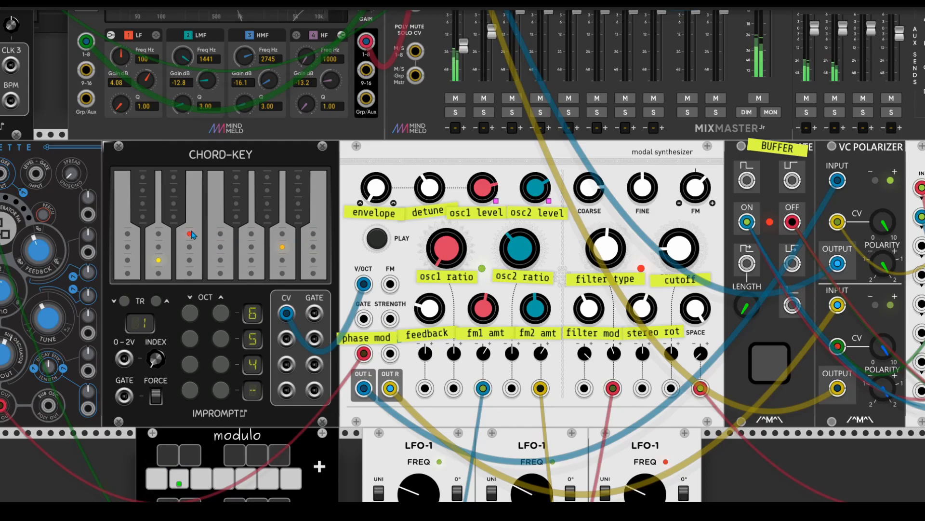
pyautogui.click(189, 315)
pyautogui.click(189, 315)
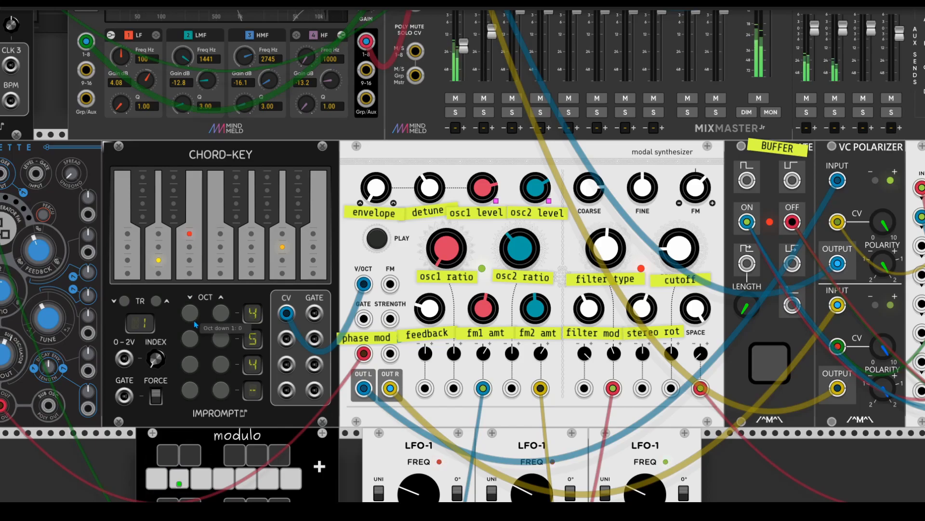
# Lower the fm1 and fm2 amounts on the modal synthesizer
pyautogui.moveTo(483, 309); pyautogui.dragTo(483, 344)
pyautogui.moveTo(535, 309); pyautogui.dragTo(535, 405)
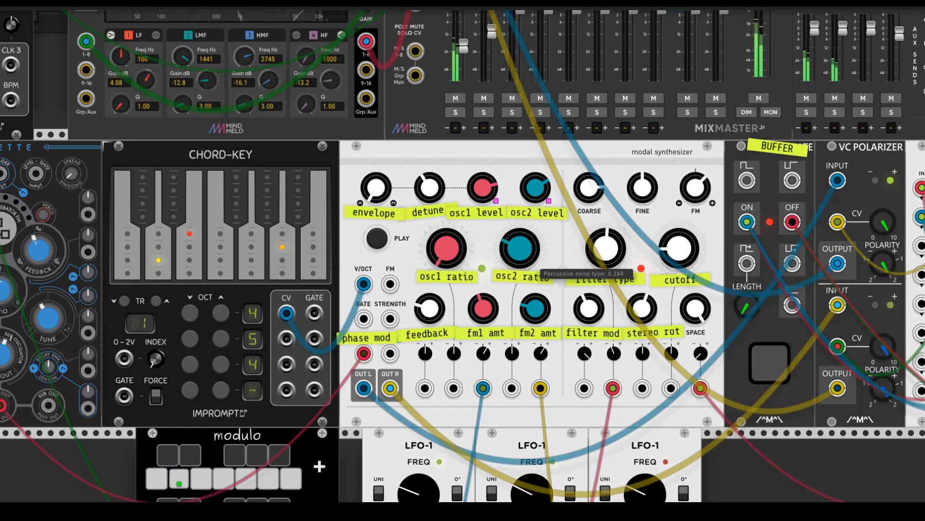
# Mute the AUXSPANDER sends of mixer channel 1
pyautogui.scroll(8, 520, 255)
pyautogui.hscroll(5, 521, 256)
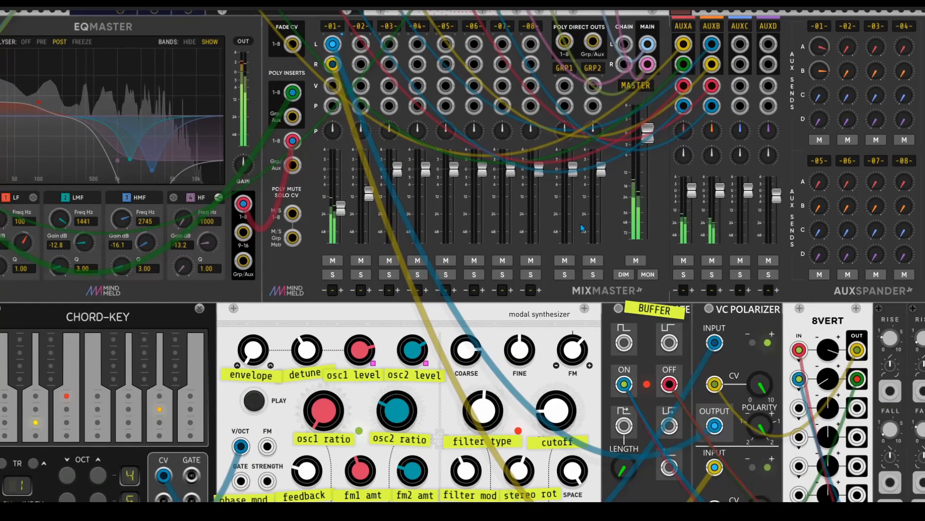
pyautogui.click(813, 157)
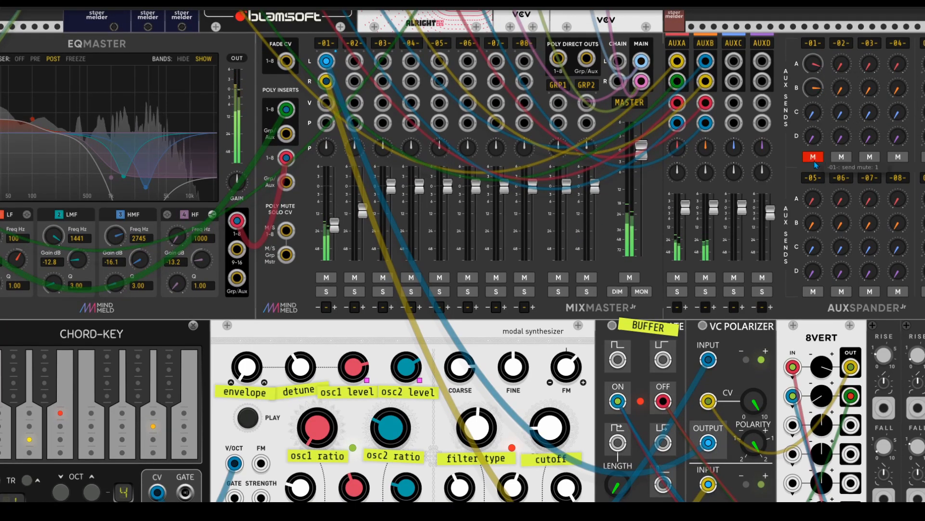
# Raise mixer channel 1's level to about -12.7 dB
pyautogui.scroll(-3, 760, 227)
pyautogui.scroll(-3, 760, 227)
pyautogui.hscroll(-1, 760, 226)
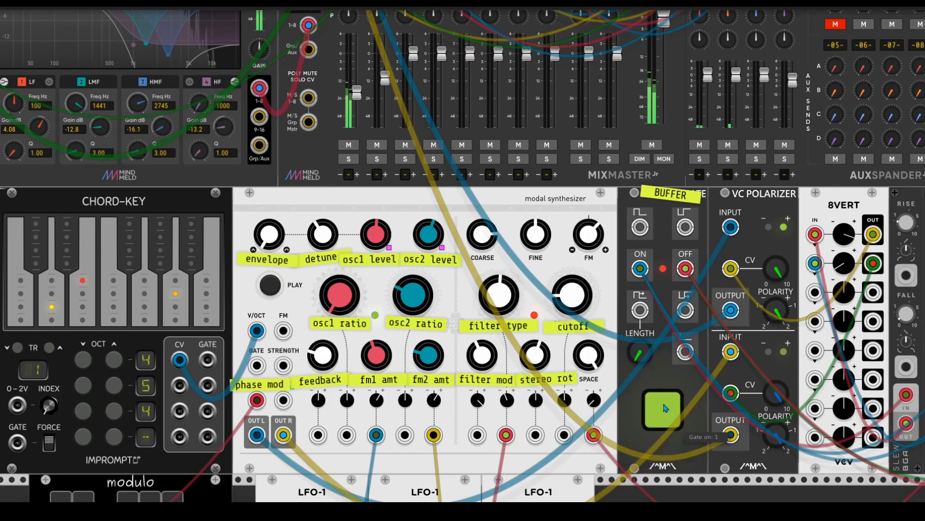
pyautogui.moveTo(356, 92); pyautogui.dragTo(356, 81)
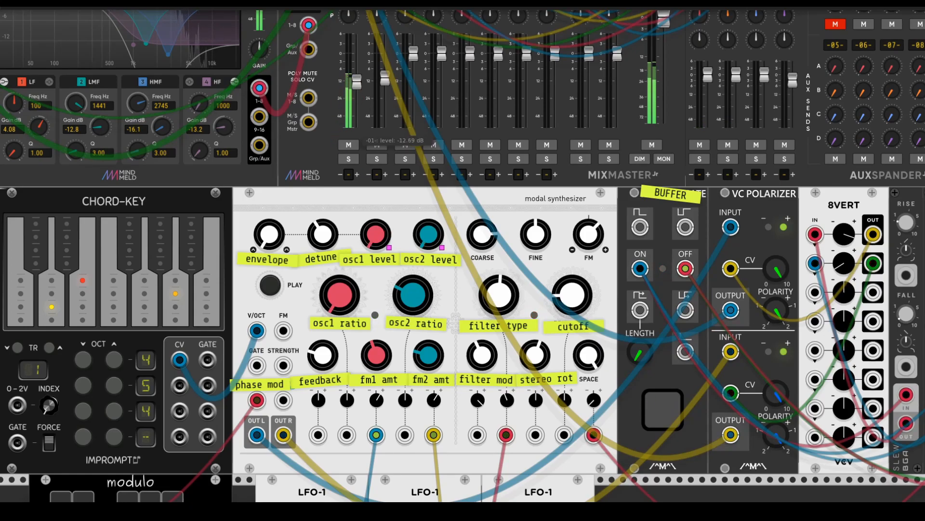
# Clear the row below the modal synthesizer by moving modulo and the three LFO-1 modules to the empty spaces beside Palette and CLKD
pyautogui.moveTo(341, 175); pyautogui.dragTo(459, 91)
pyautogui.moveTo(424, 215); pyautogui.dragTo(376, 169)
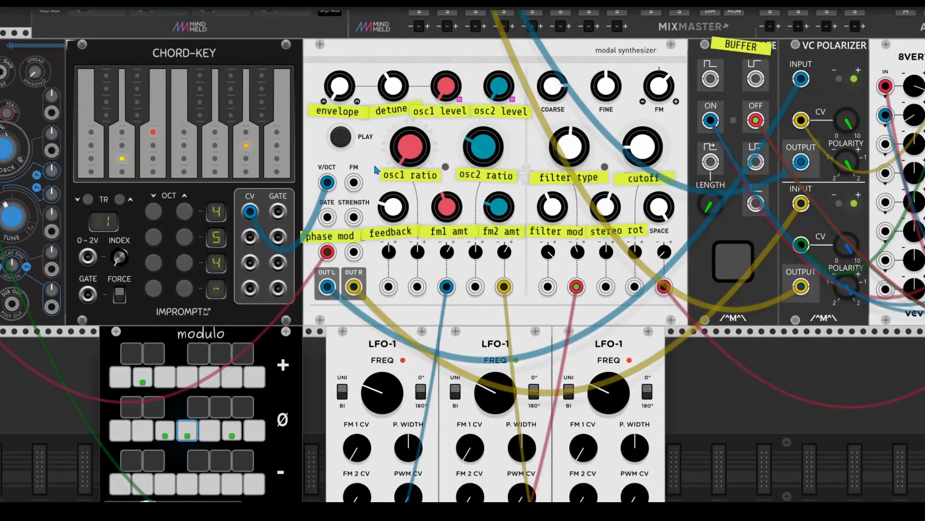
pyautogui.moveTo(669, 18); pyautogui.dragTo(436, 180)
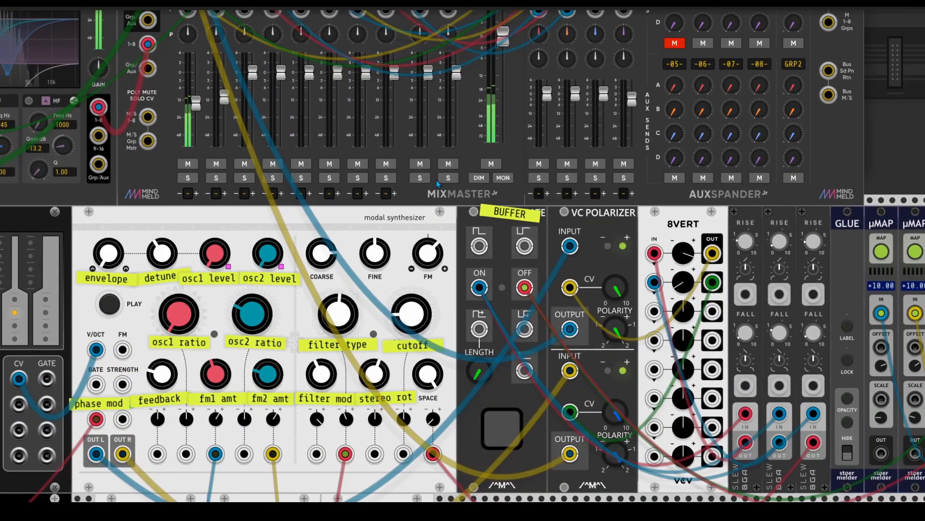
pyautogui.scroll(-2, 436, 181)
pyautogui.moveTo(277, 220); pyautogui.dragTo(438, 20)
pyautogui.moveTo(382, 209); pyautogui.dragTo(34, 214)
pyautogui.moveTo(144, 263); pyautogui.dragTo(332, 334)
pyautogui.moveTo(205, 284); pyautogui.dragTo(77, 82)
pyautogui.moveTo(665, 290); pyautogui.dragTo(247, 147)
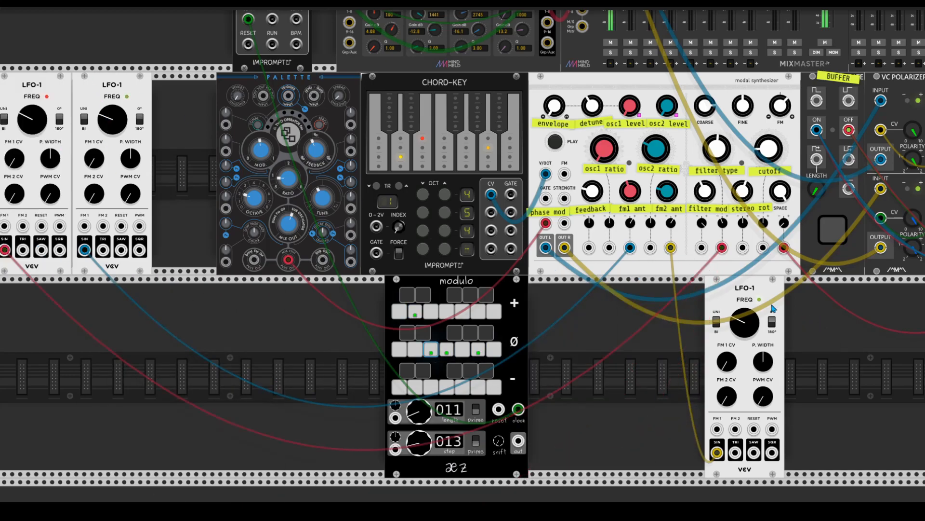
pyautogui.moveTo(773, 307); pyautogui.dragTo(224, 72)
pyautogui.moveTo(436, 322); pyautogui.dragTo(126, 48)
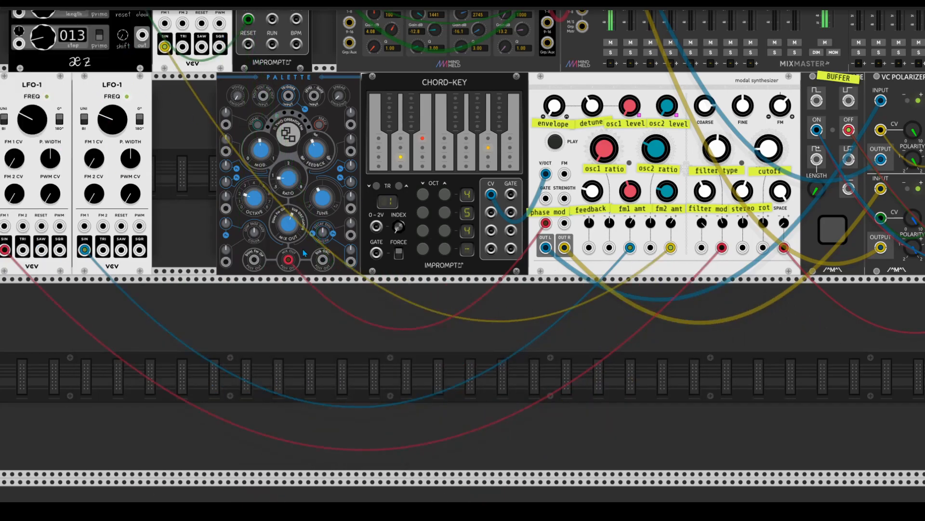
# Copy the modal synthesizer's module strip with STRIP, and move the STRIP module to the empty row below
pyautogui.hscroll(10, 428, 367)
pyautogui.scroll(3, 428, 367)
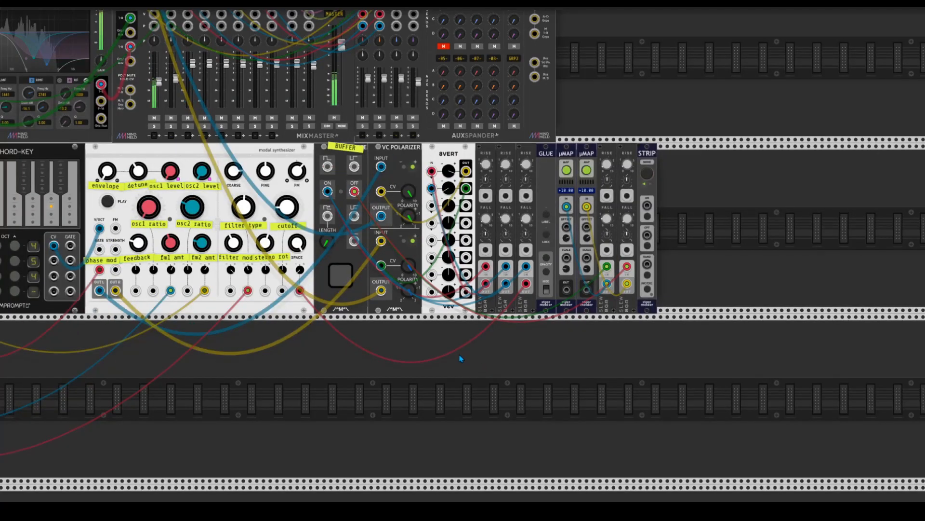
pyautogui.hscroll(-6, 461, 358)
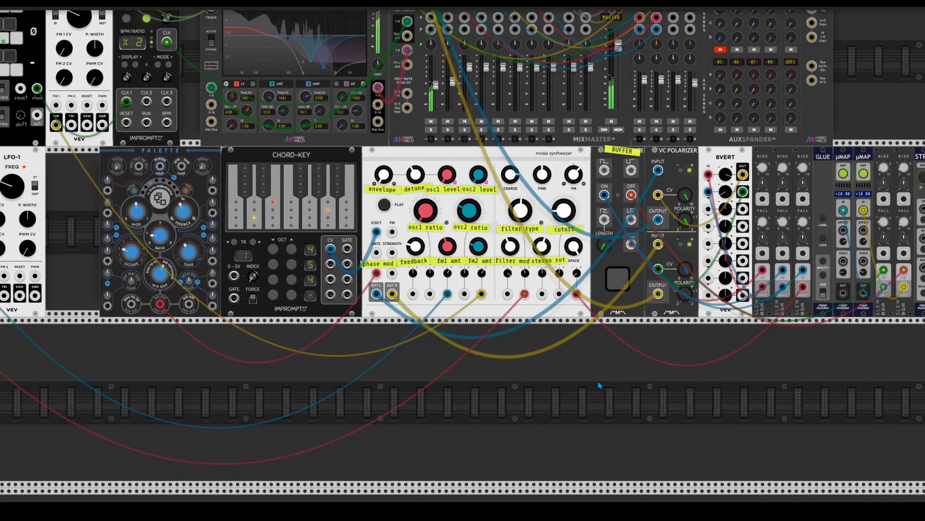
pyautogui.scroll(1, 599, 385)
pyautogui.hscroll(2, 822, 340)
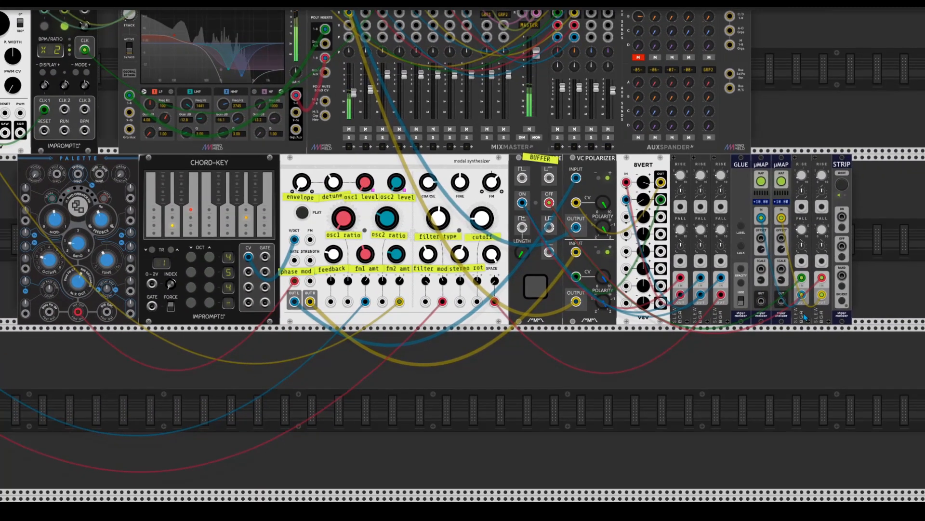
pyautogui.rightClick(844, 173)
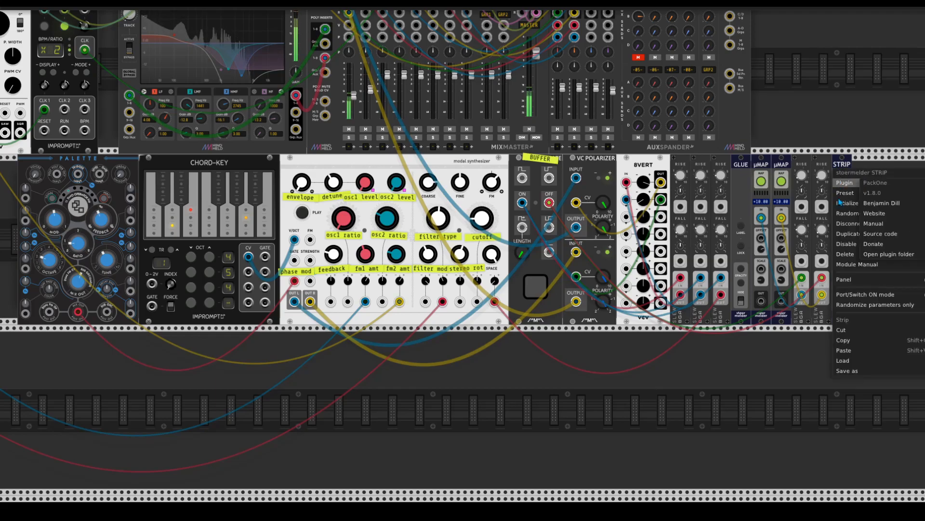
pyautogui.click(852, 347)
pyautogui.moveTo(842, 169); pyautogui.dragTo(843, 344)
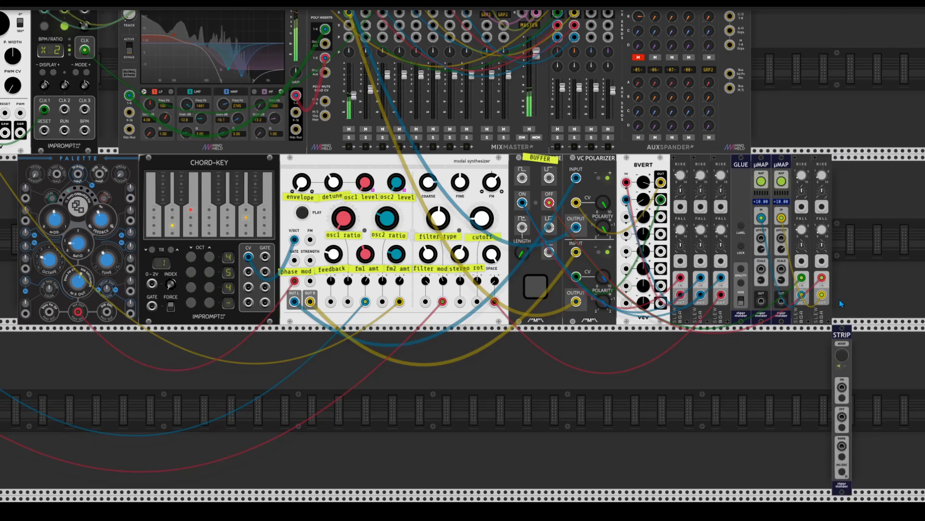
# Paste the copied module strip beside the STRIP module in the lower row
pyautogui.scroll(-3, 854, 334)
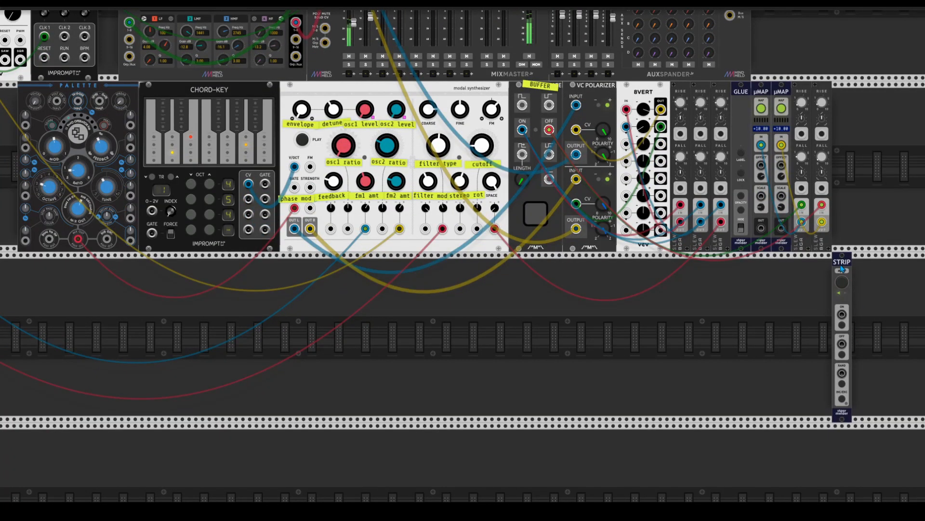
pyautogui.rightClick(842, 268)
pyautogui.click(851, 447)
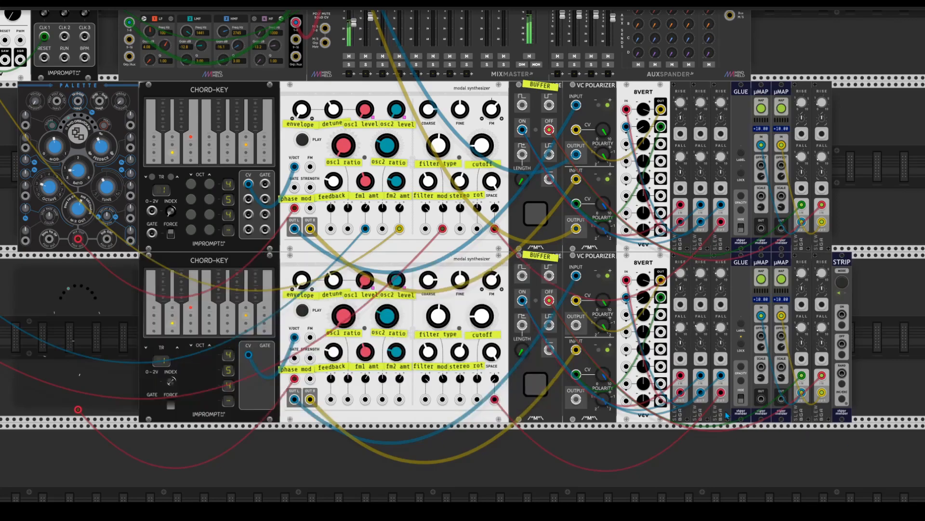
# Patch the duplicated voice's two VC POLARIZER outputs to the left and right inputs of mixer channel 2
pyautogui.hscroll(-2, 622, 376)
pyautogui.scroll(5, 622, 376)
pyautogui.scroll(2, 622, 377)
pyautogui.hscroll(2, 623, 376)
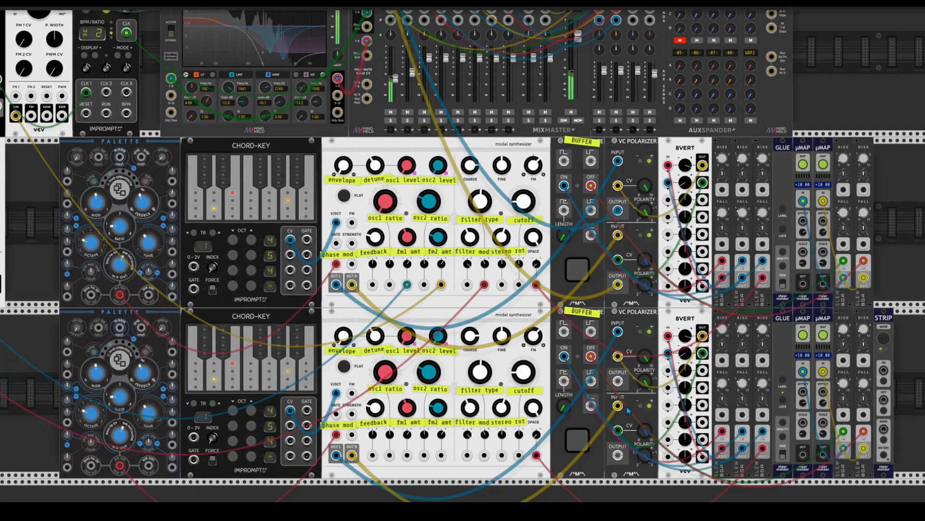
pyautogui.scroll(2, 425, 92)
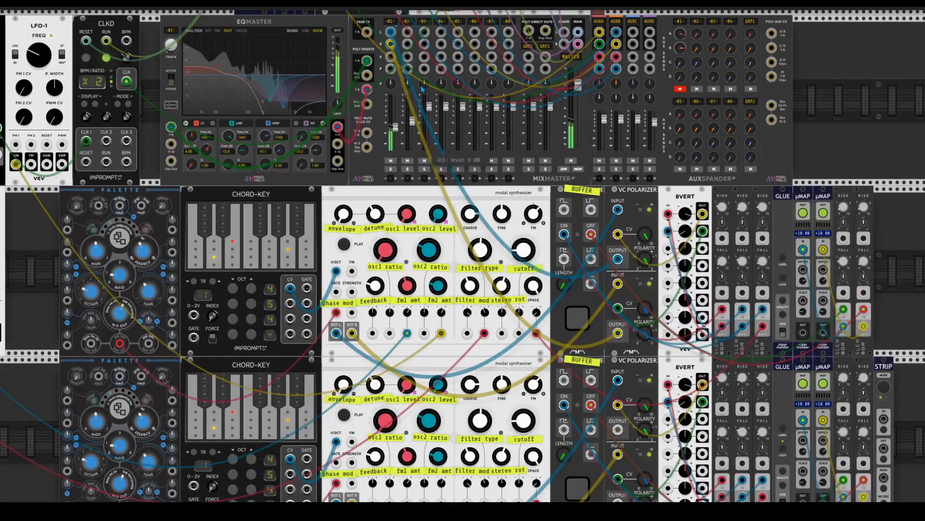
pyautogui.moveTo(408, 33); pyautogui.dragTo(408, 57)
pyautogui.scroll(-4, 626, 436)
pyautogui.scroll(4, 425, 93)
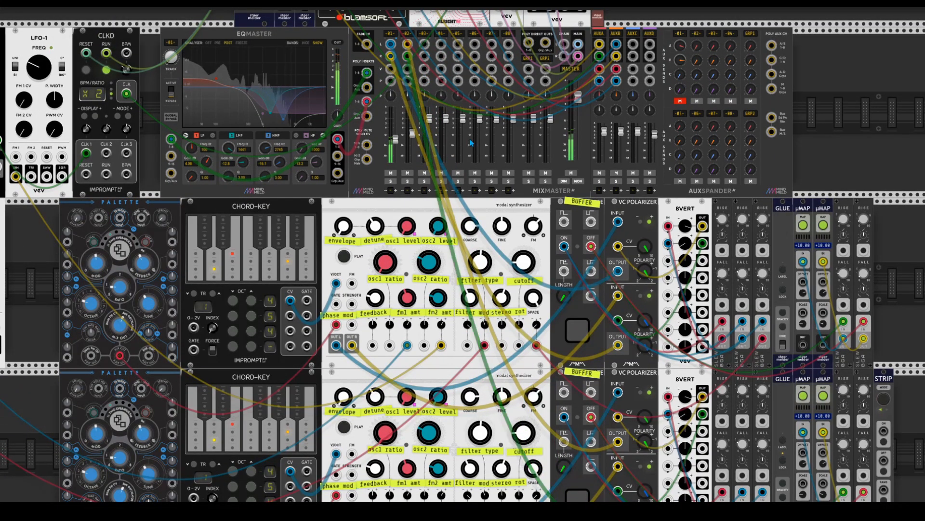
# Lower mixer channel 2's level for the duplicated voice and mute channel 1
pyautogui.scroll(-5, 499, 386)
pyautogui.hscroll(-2, 499, 386)
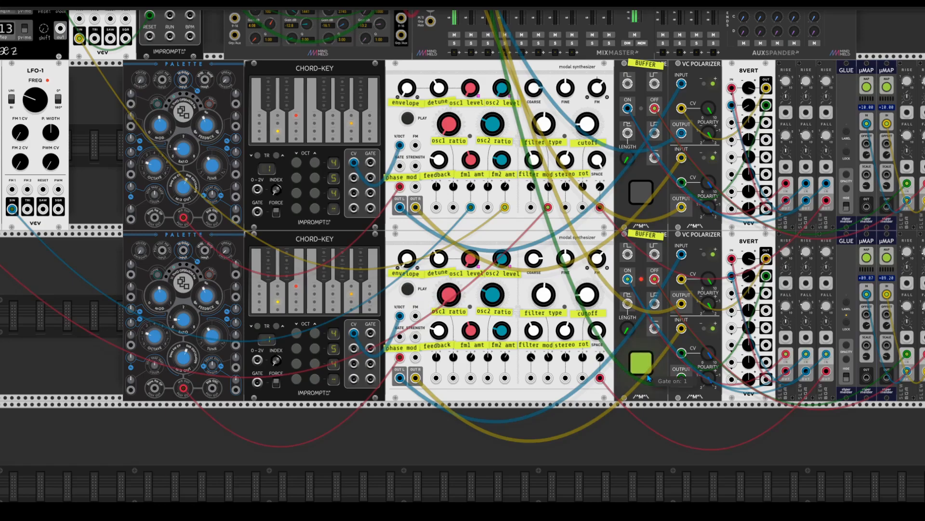
pyautogui.scroll(3, 592, 259)
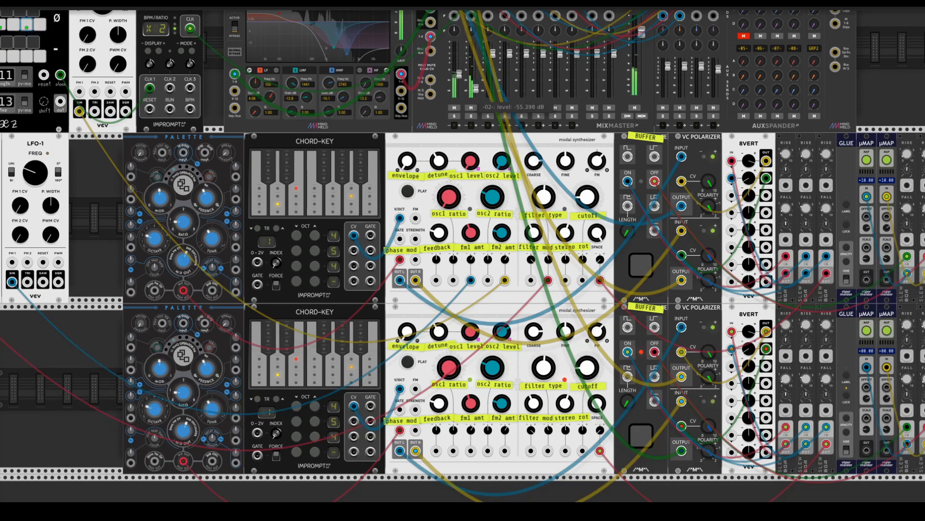
pyautogui.click(454, 109)
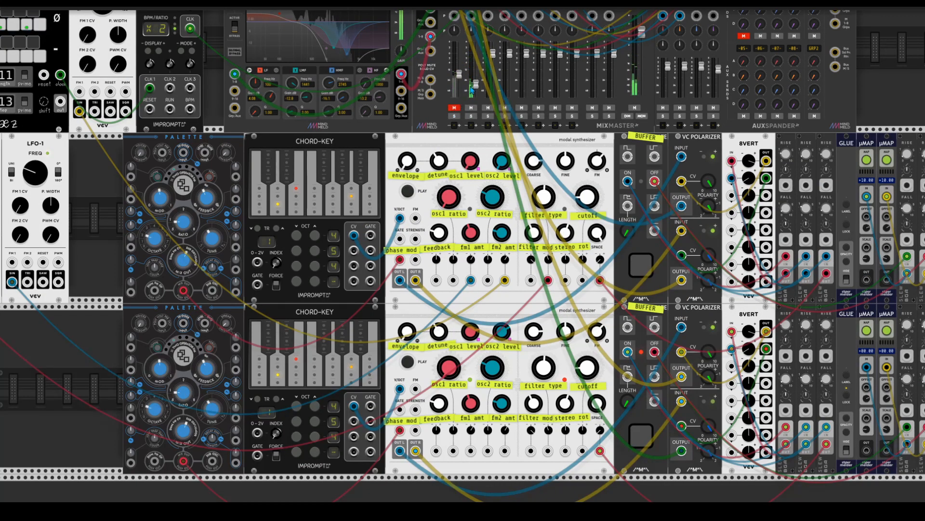
# Compare the filter cutoff and stereo width settings of mixer tracks 2 and 1
pyautogui.scroll(3, 501, 116)
pyautogui.hscroll(2, 502, 116)
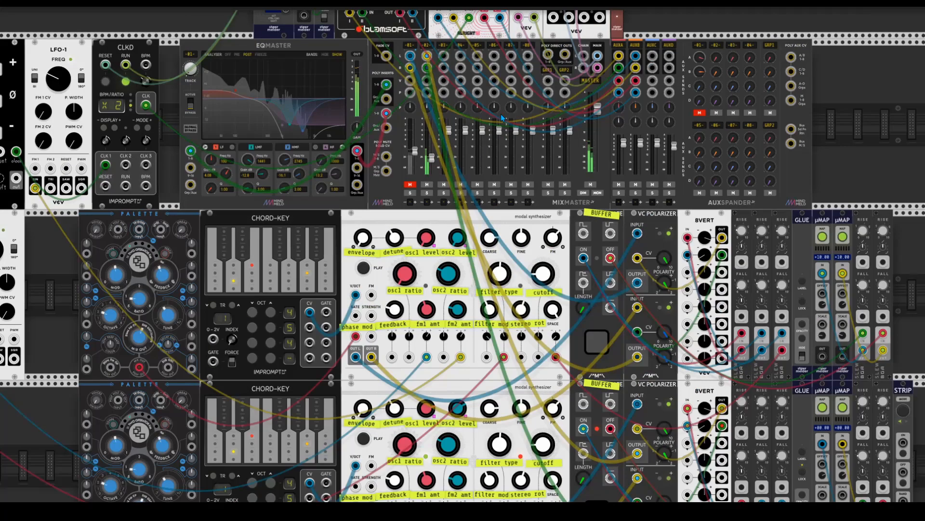
pyautogui.rightClick(426, 46)
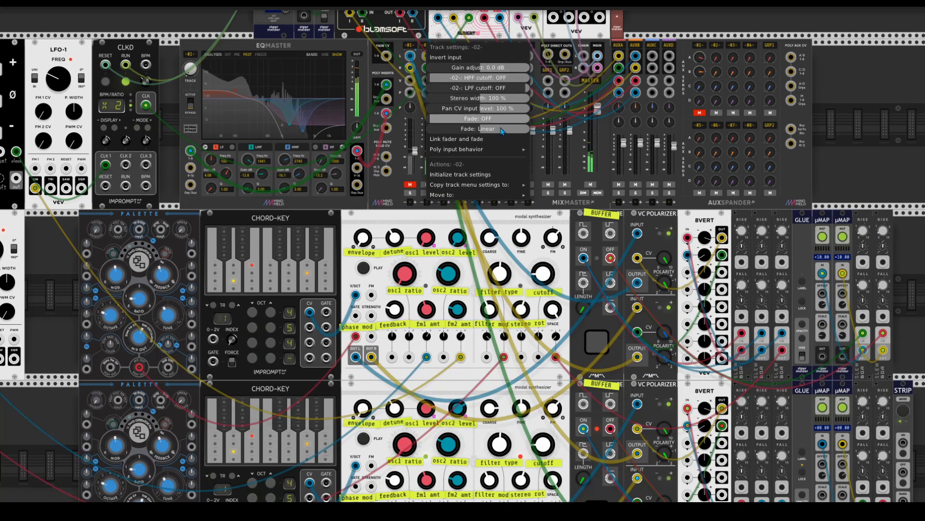
pyautogui.moveTo(518, 154)
pyautogui.click(412, 47)
pyautogui.rightClick(411, 47)
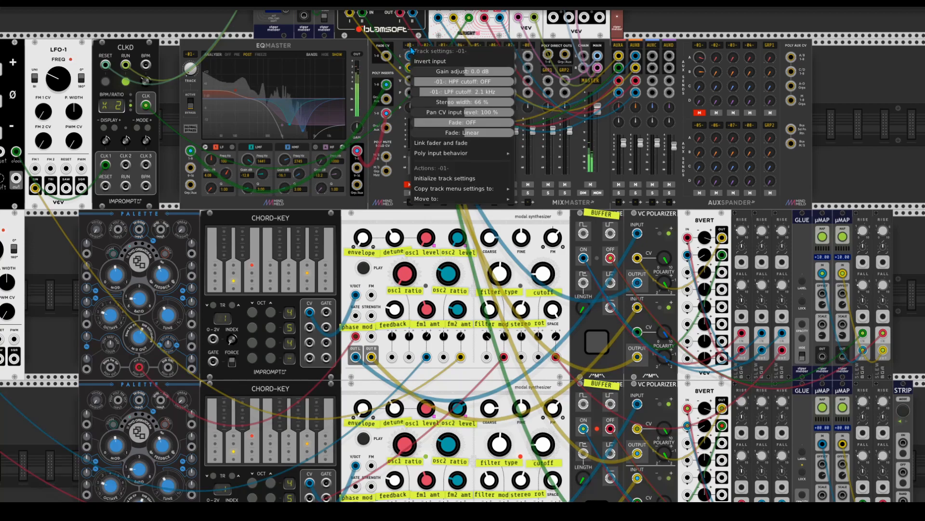
pyautogui.moveTo(483, 156)
pyautogui.click(426, 45)
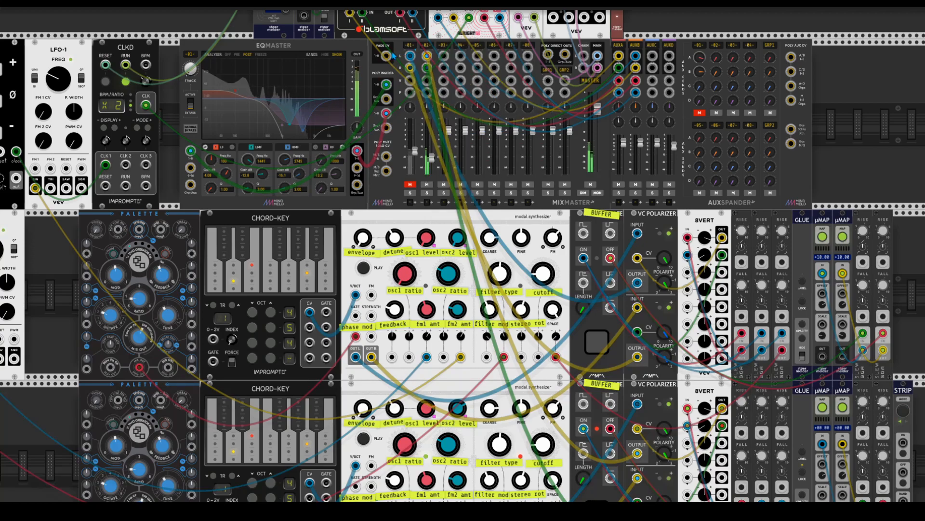
# Set the stereo width of mixer track 2 to 69 %
pyautogui.rightClick(427, 45)
pyautogui.moveTo(465, 99); pyautogui.dragTo(437, 90)
pyautogui.click(387, 115)
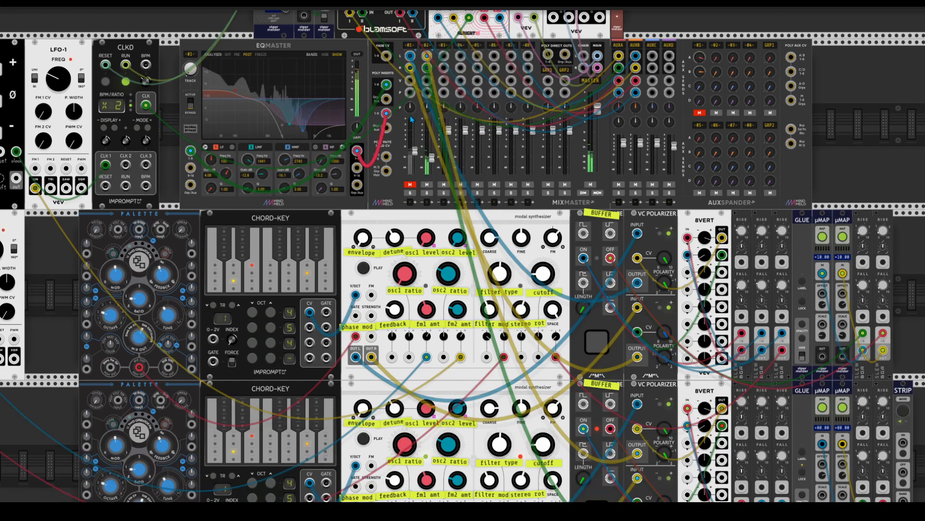
# Toggle the second voice's BUFFER gate, then unmute mixer channel 1 and adjust its level
pyautogui.scroll(-4, 613, 432)
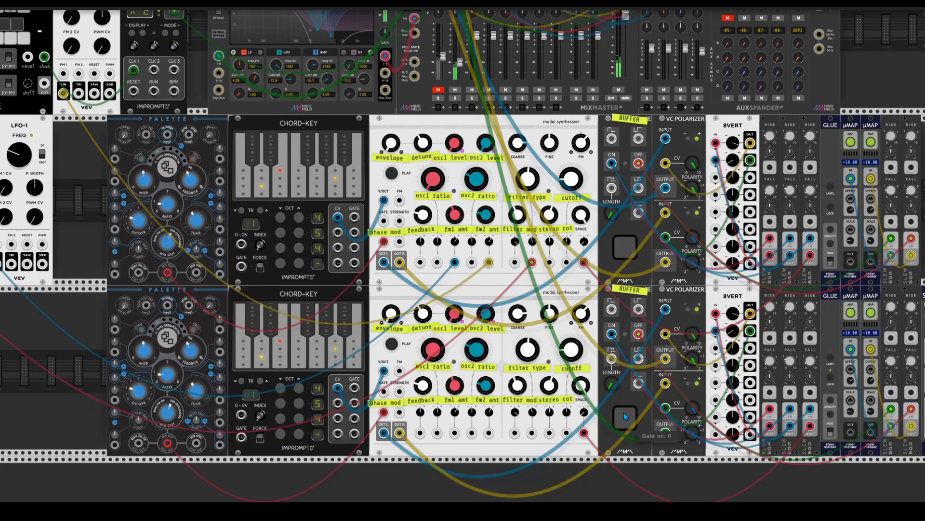
pyautogui.click(625, 423)
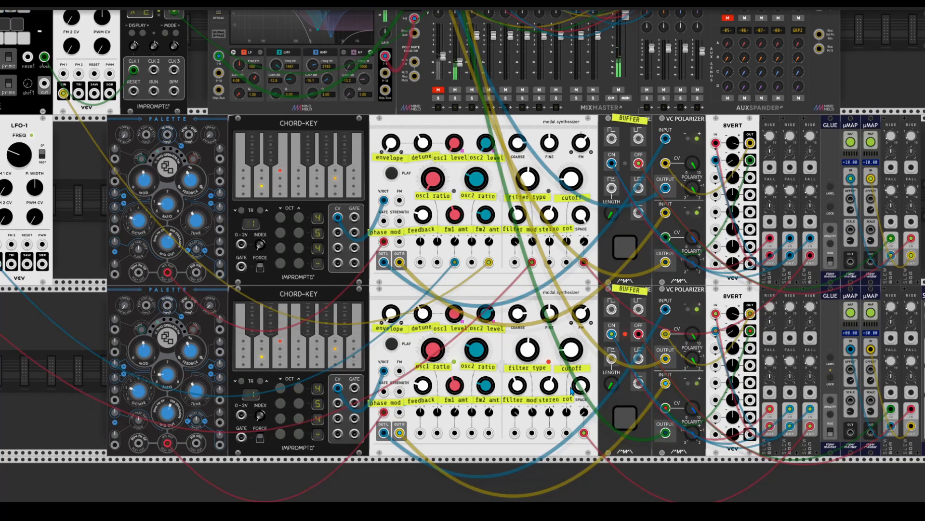
pyautogui.hscroll(-2, 569, 389)
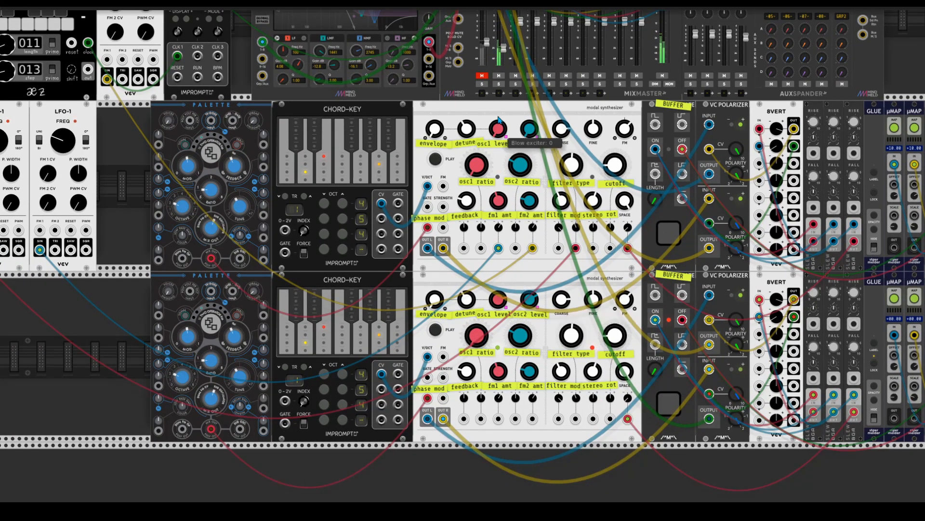
pyautogui.click(482, 77)
pyautogui.doubleClick(488, 43)
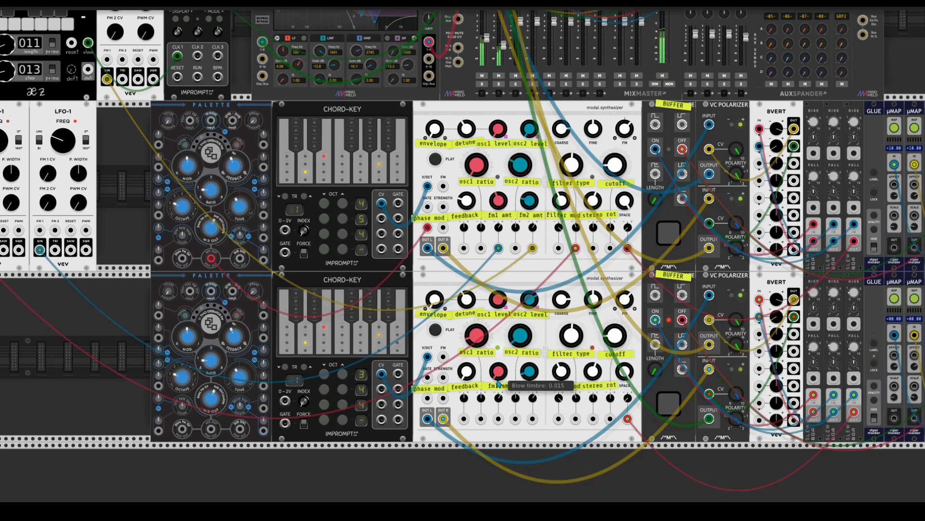
# Set mixer track 2's high-pass cutoff to 77 Hz and raise its aux B send
pyautogui.scroll(1, 537, 347)
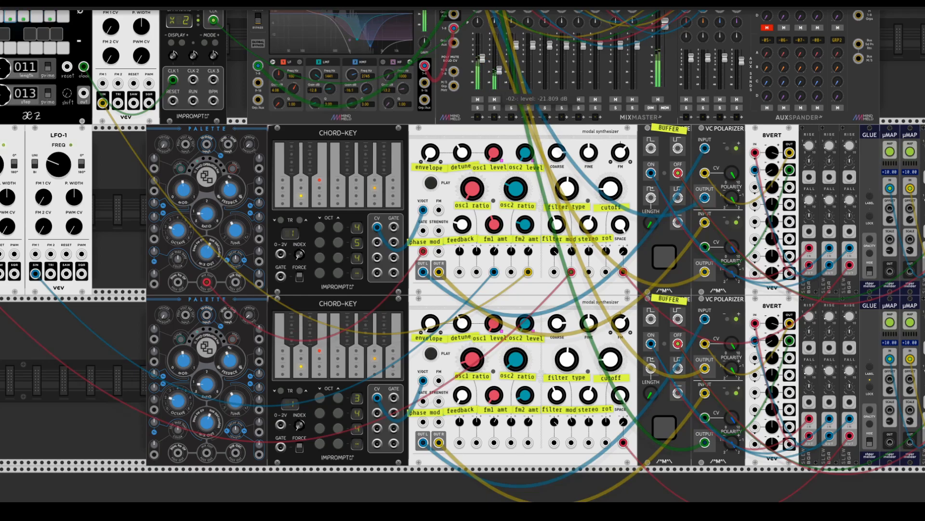
pyautogui.scroll(5, 568, 240)
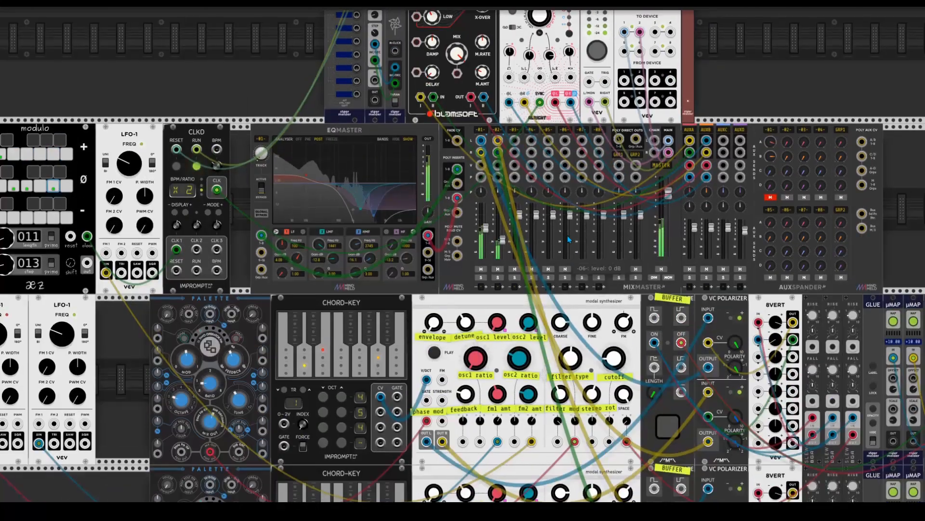
pyautogui.rightClick(492, 128)
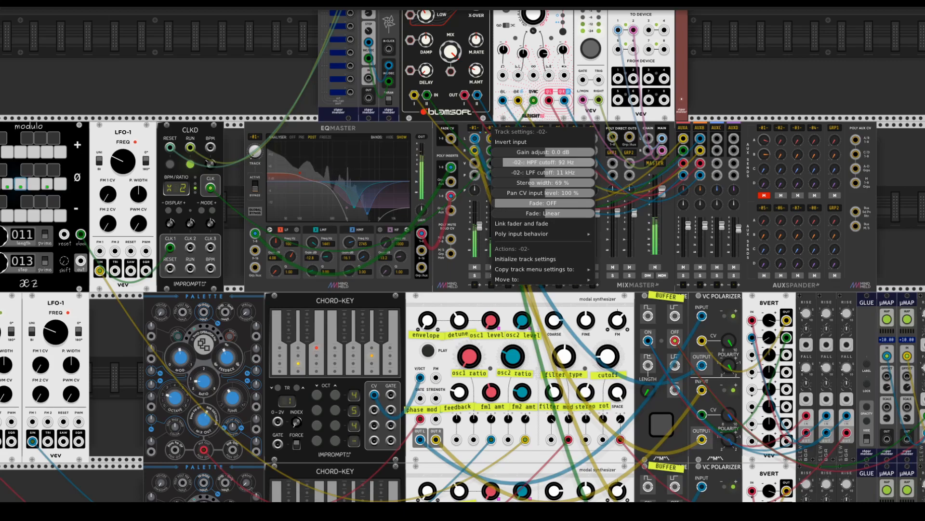
pyautogui.click(641, 164)
pyautogui.moveTo(781, 155); pyautogui.dragTo(781, 115)
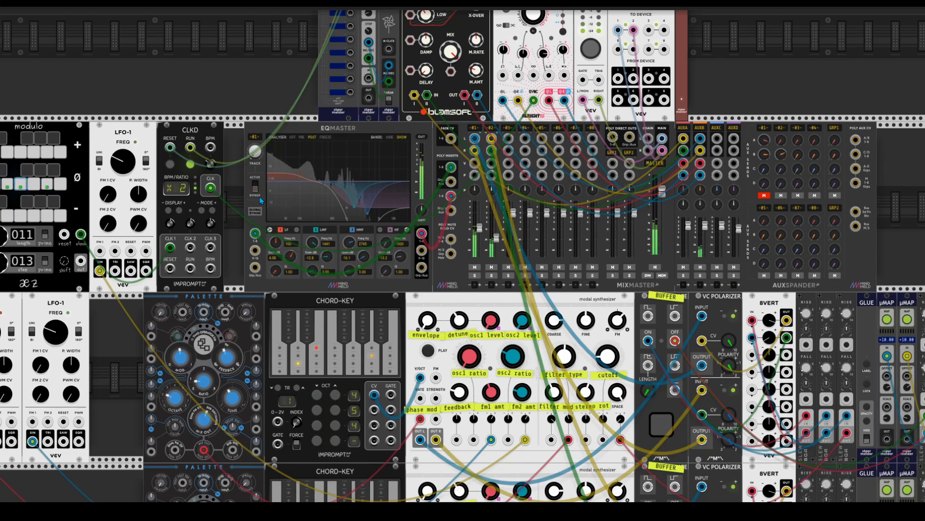
# Fine-tune mixer channel 1's level, then lower the LMF frequency and set the LF gain to 0.72 dB in track 1's EQ
pyautogui.moveTo(479, 228); pyautogui.dragTo(481, 228)
pyautogui.moveTo(481, 230)
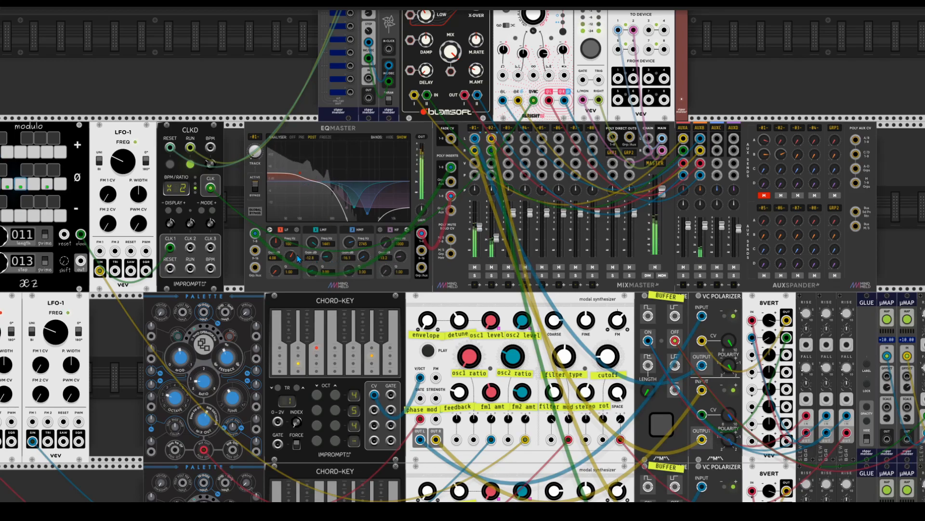
pyautogui.moveTo(326, 257); pyautogui.dragTo(291, 272)
pyautogui.rightClick(473, 128)
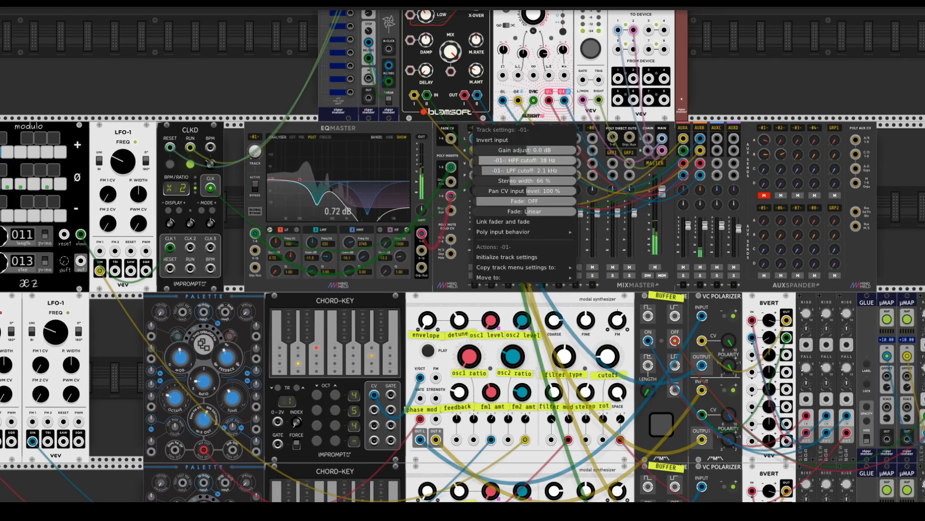
pyautogui.click(466, 162)
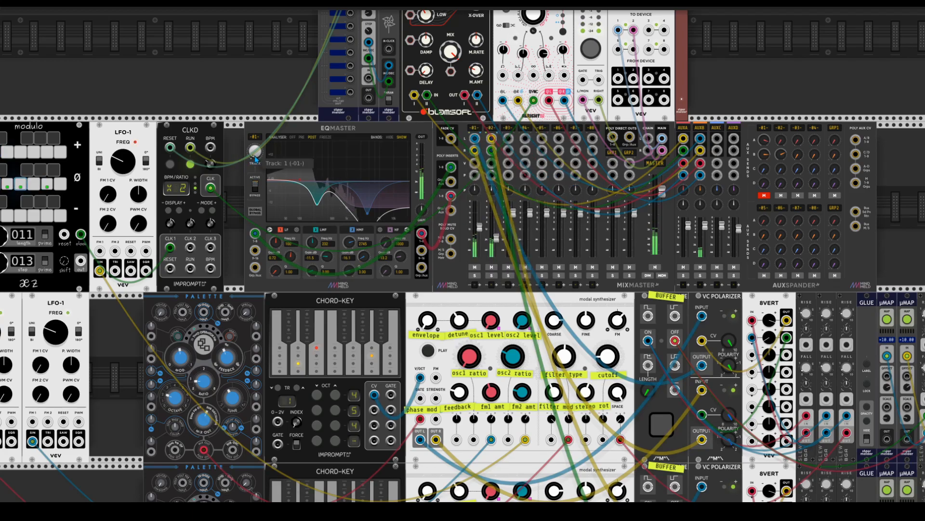
# Switch EQMASTER to track 2 and set its HMF band gain to -17.8 dB
pyautogui.moveTo(255, 151); pyautogui.dragTo(255, 145)
pyautogui.moveTo(368, 258); pyautogui.dragTo(351, 299)
pyautogui.moveTo(364, 258); pyautogui.dragTo(364, 269)
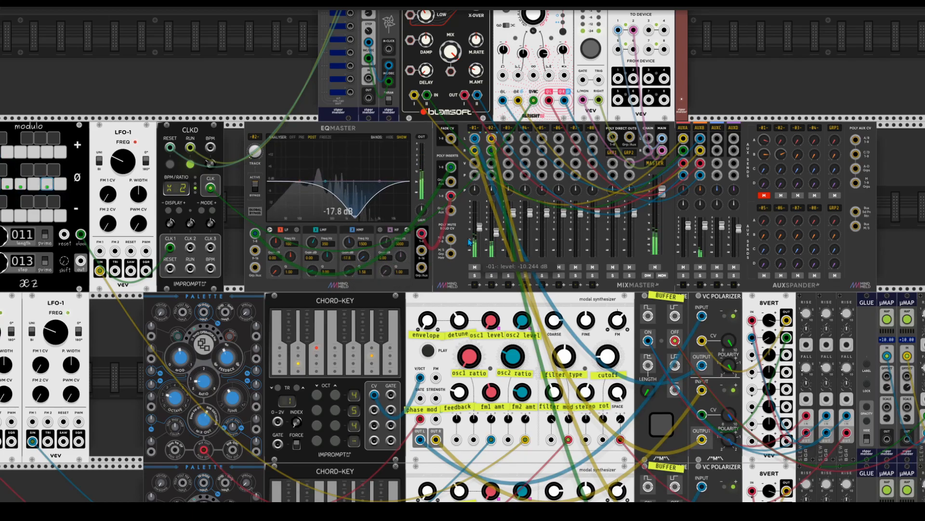
# Show the CPU meters to examine each module's processing load, then hide them
pyautogui.scroll(-12, 401, 236)
pyautogui.hscroll(6, 403, 226)
pyautogui.scroll(2, 403, 227)
pyautogui.hscroll(-1, 403, 227)
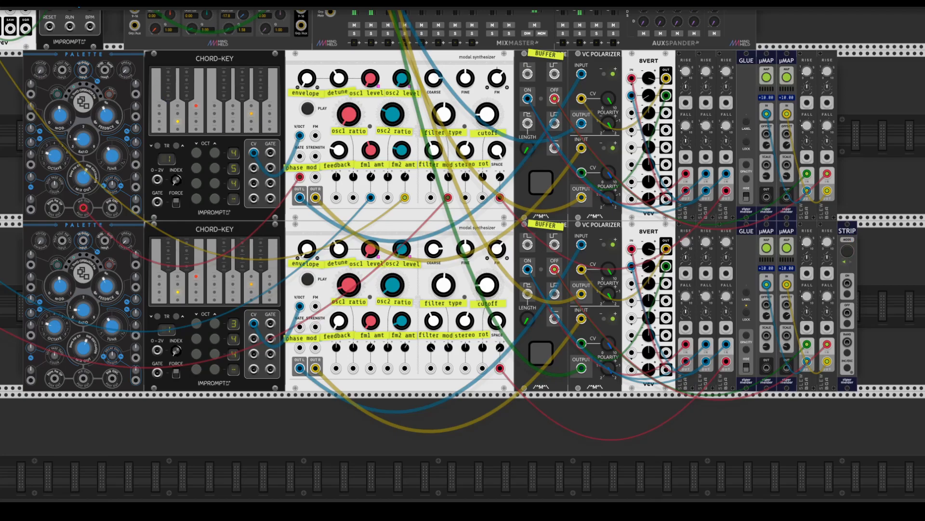
pyautogui.press('F3')
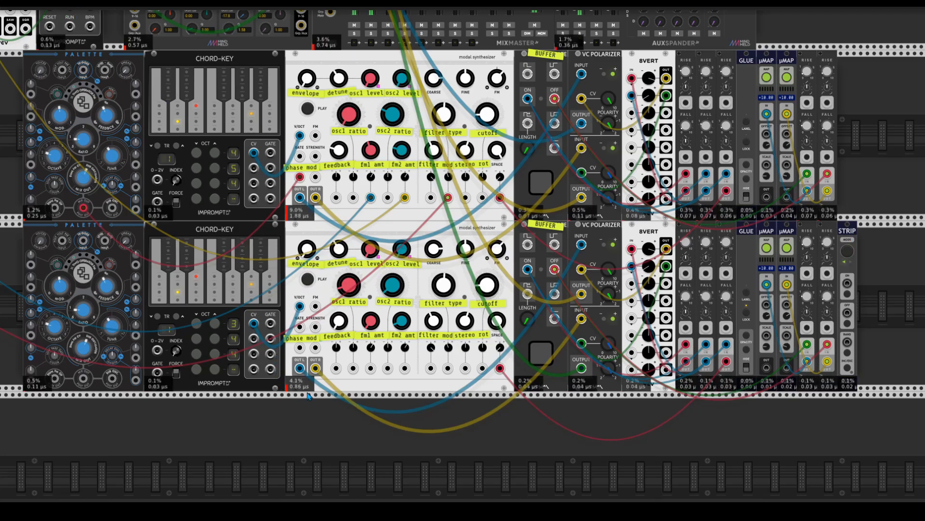
pyautogui.scroll(3, 361, 300)
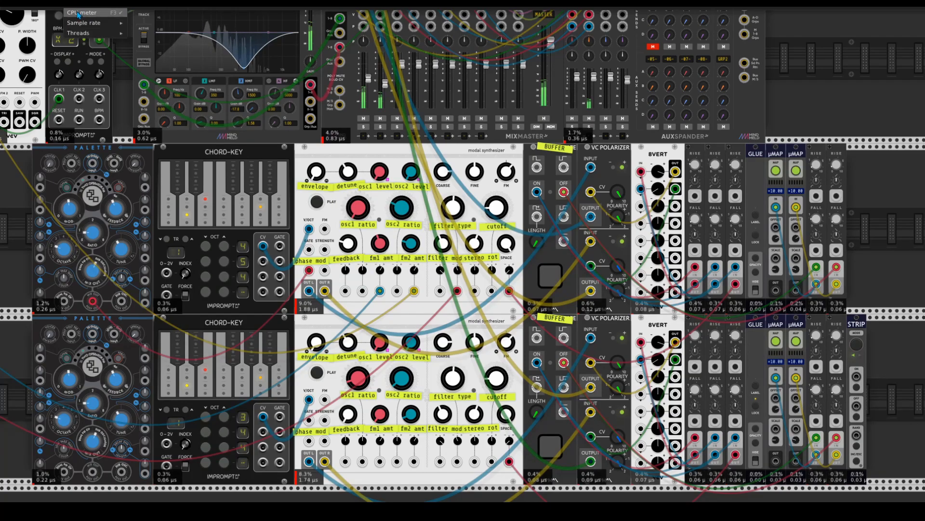
pyautogui.press('F3')
pyautogui.scroll(-3, 517, 322)
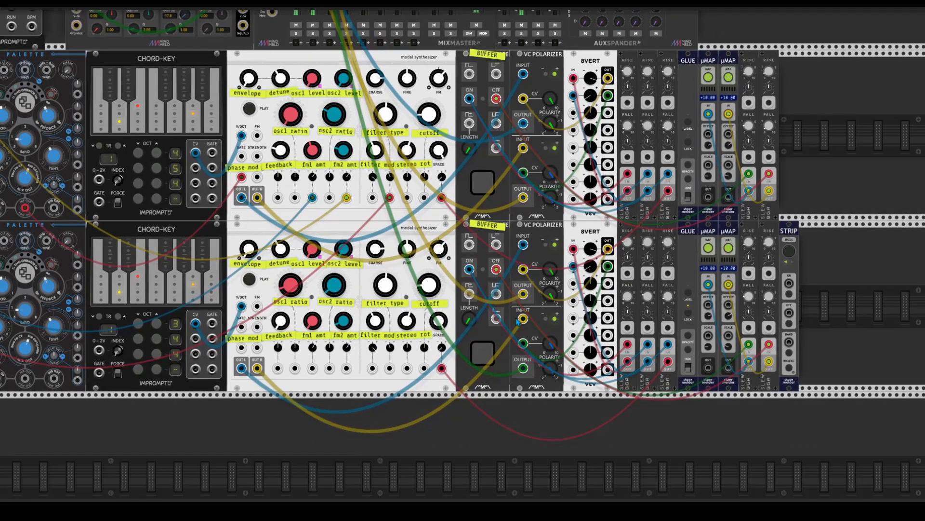
# Copy the second voice's module strip, move the STRIP module to the empty row below and paste the copy beside it
pyautogui.rightClick(789, 235)
pyautogui.click(811, 409)
pyautogui.moveTo(790, 238); pyautogui.dragTo(791, 375)
pyautogui.scroll(-3, 807, 358)
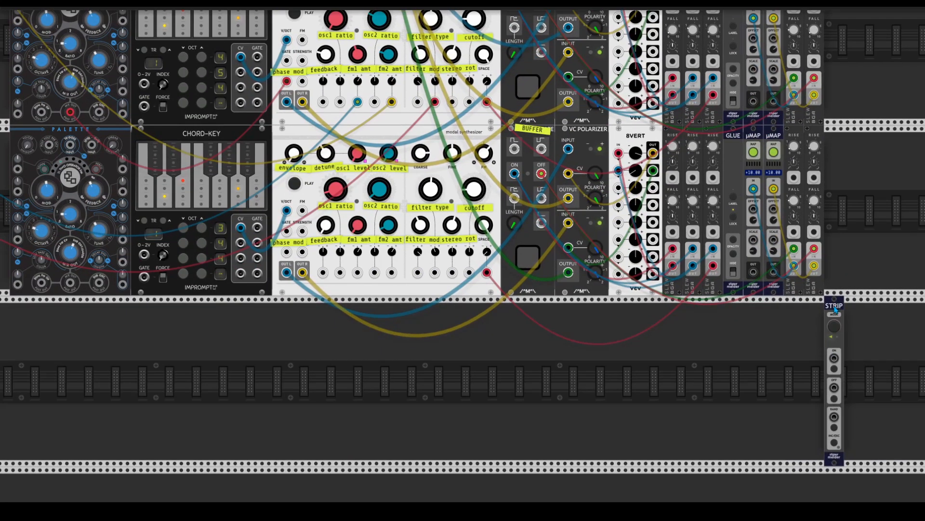
pyautogui.rightClick(835, 309)
pyautogui.click(841, 490)
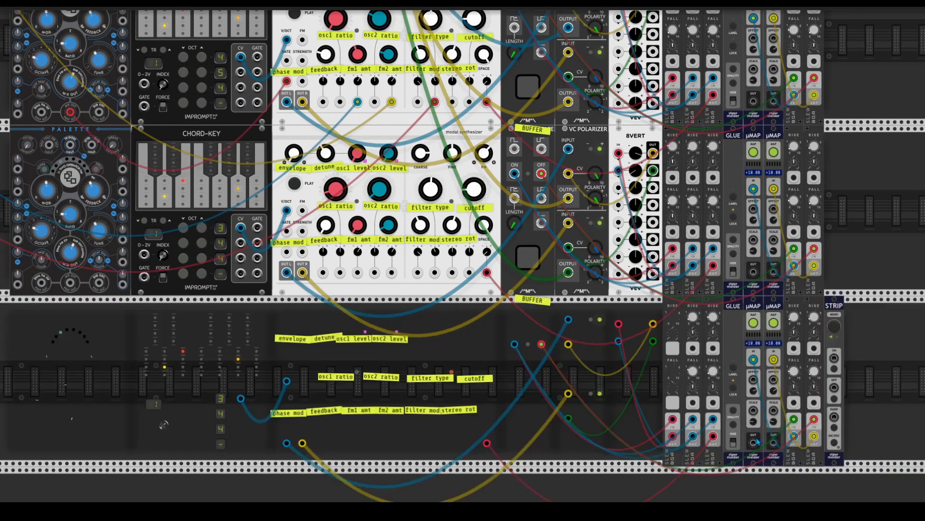
# Mute mixer channel 3 and patch the third voice's two VC POLARIZER outputs to its left and right inputs
pyautogui.hscroll(-5, 543, 366)
pyautogui.scroll(3, 540, 367)
pyautogui.scroll(5, 539, 367)
pyautogui.hscroll(2, 538, 367)
pyautogui.click(430, 177)
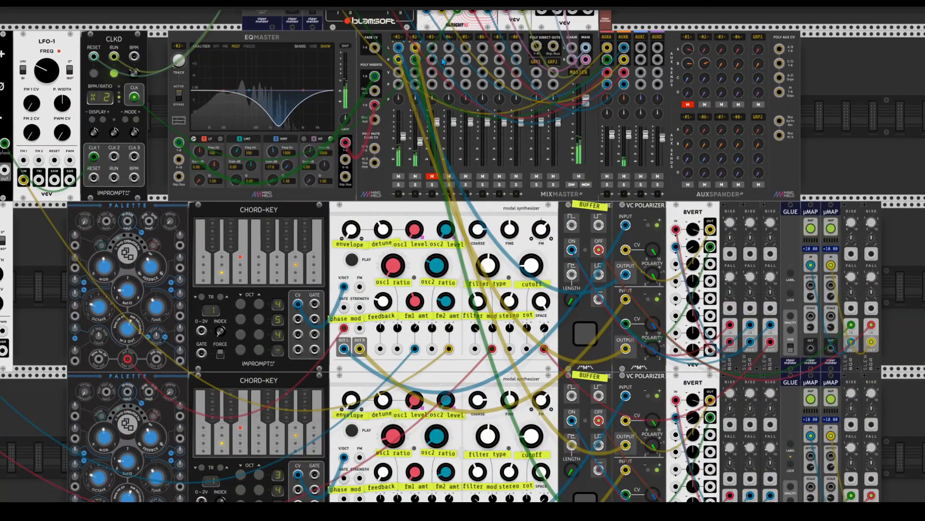
pyautogui.scroll(-3, 554, 457)
pyautogui.moveTo(434, 50); pyautogui.dragTo(630, 428)
pyautogui.scroll(-2, 602, 463)
pyautogui.scroll(6, 448, 107)
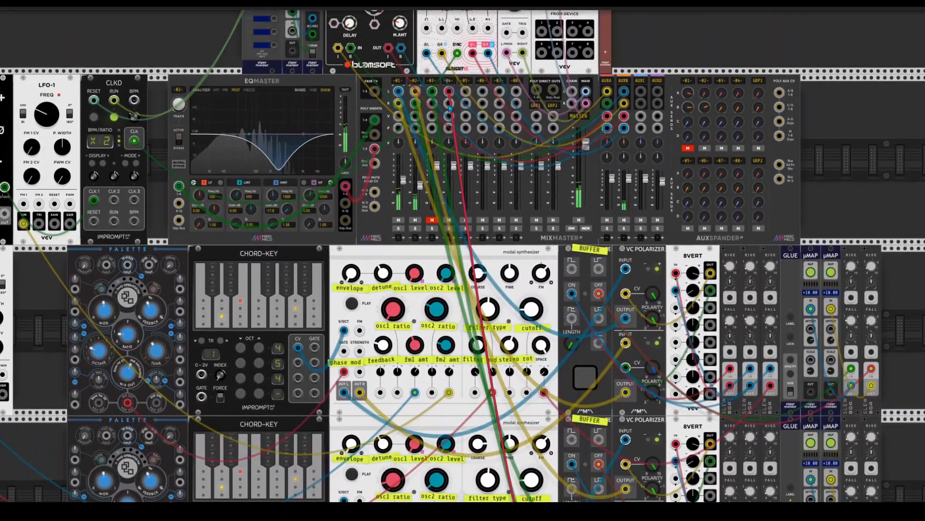
pyautogui.moveTo(449, 107); pyautogui.dragTo(432, 103)
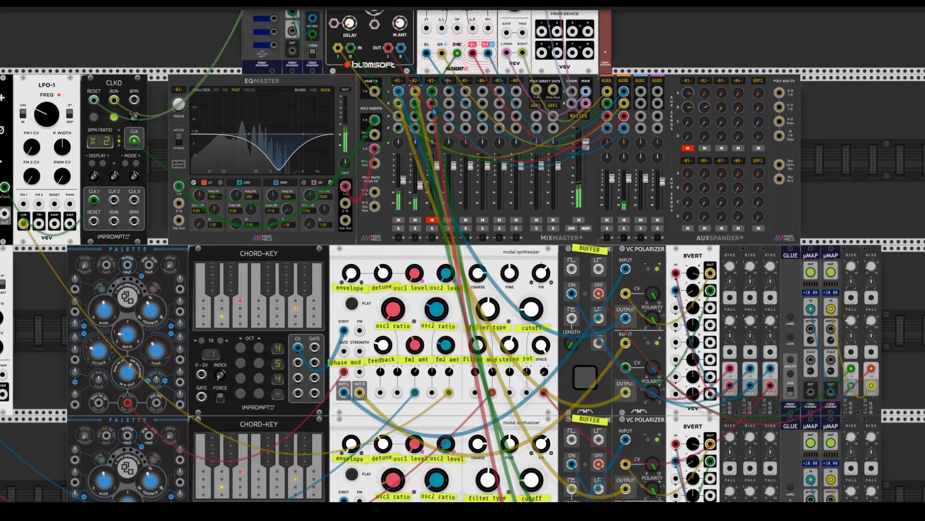
# Copy mixer track 2's menu settings to track 3
pyautogui.rightClick(415, 82)
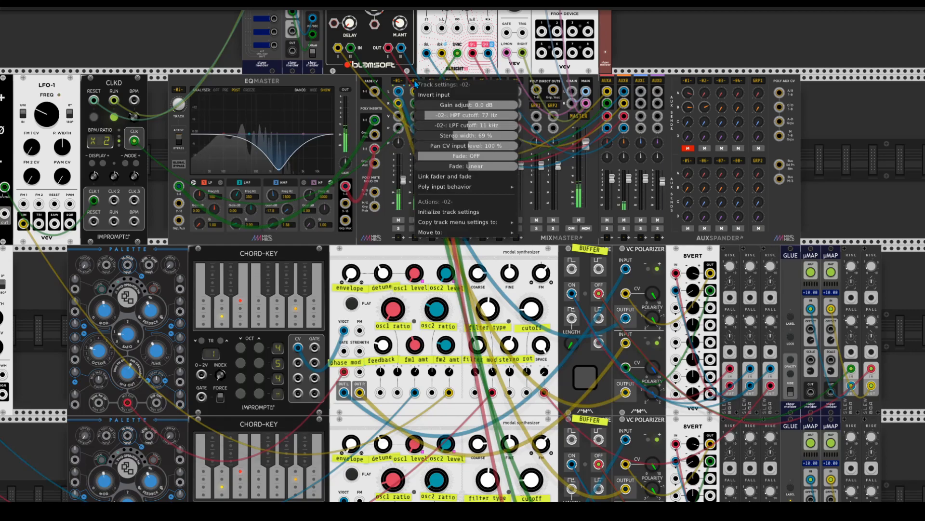
pyautogui.moveTo(481, 223)
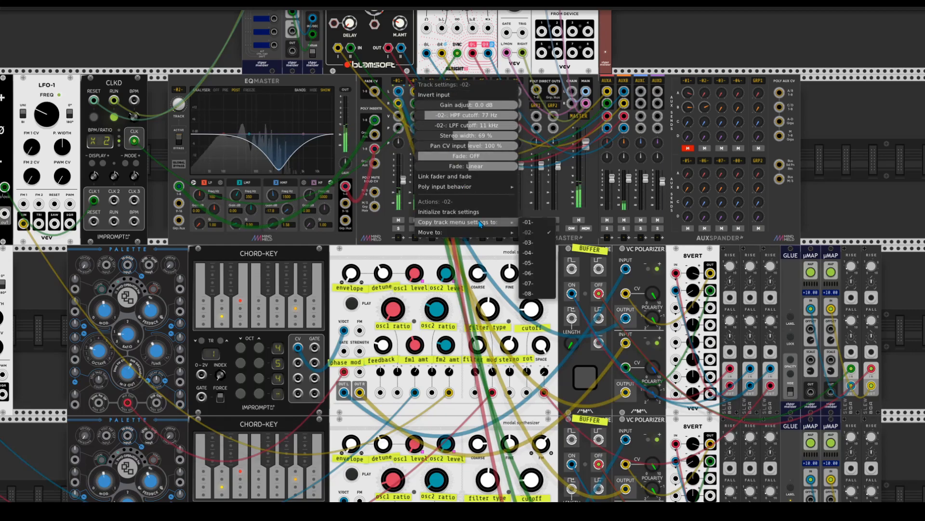
pyautogui.click(539, 243)
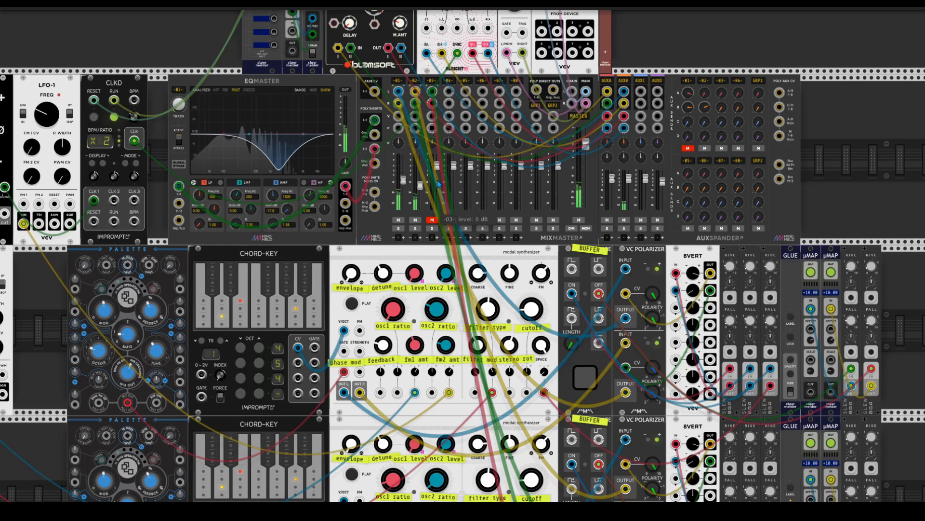
# Toggle the third voice's BUFFER gate to start its buffer processing
pyautogui.scroll(-5, 512, 228)
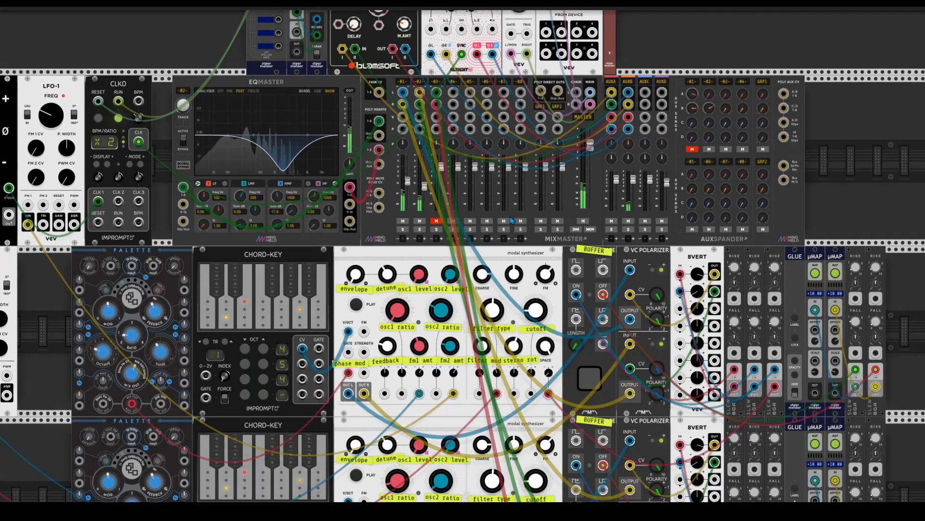
pyautogui.scroll(4, 512, 221)
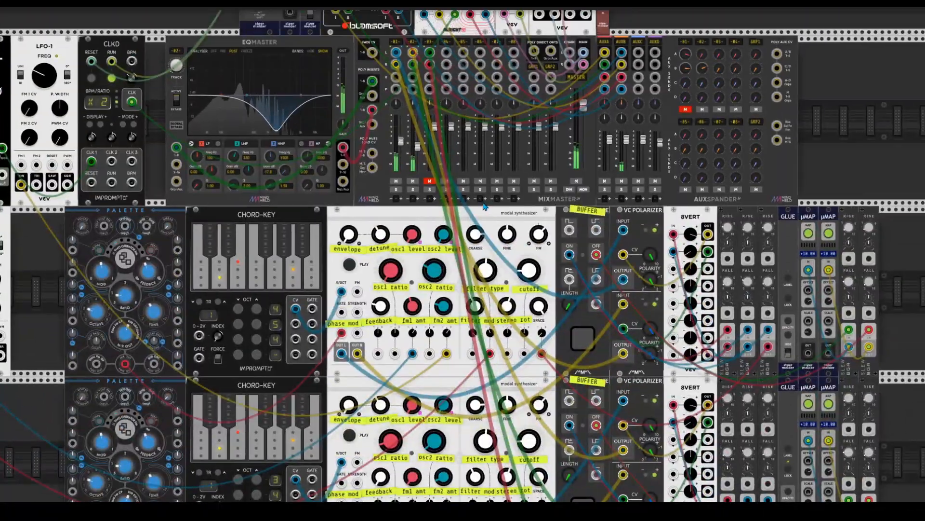
pyautogui.scroll(-3, 600, 452)
pyautogui.scroll(-4, 600, 452)
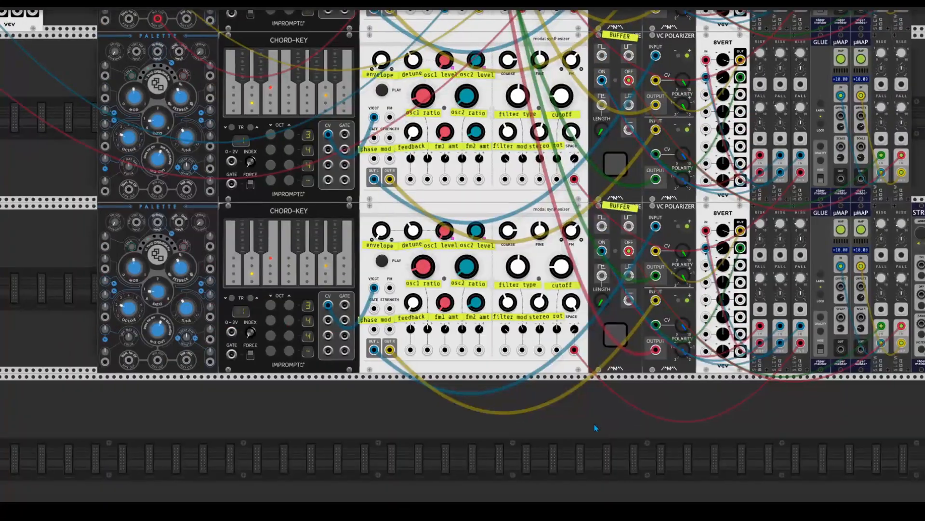
pyautogui.click(619, 345)
pyautogui.click(619, 347)
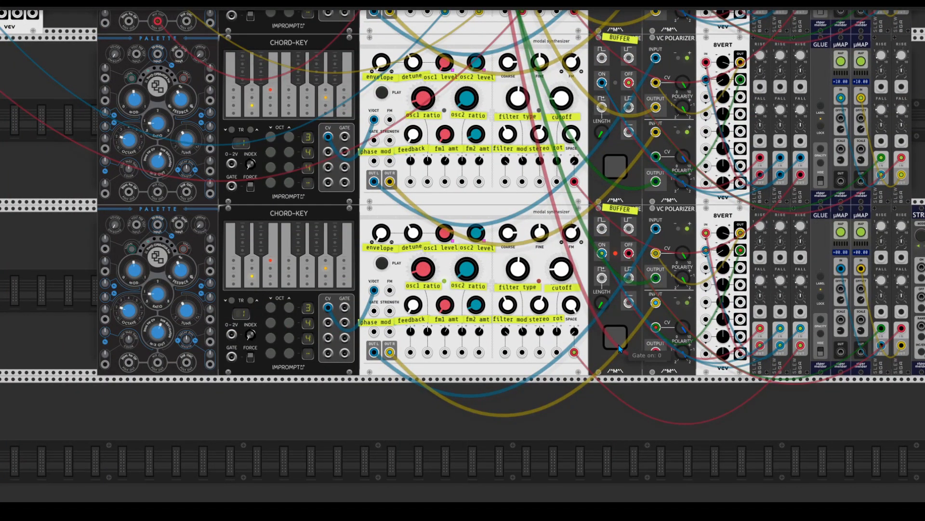
pyautogui.scroll(3, 611, 331)
pyautogui.scroll(-6, 613, 342)
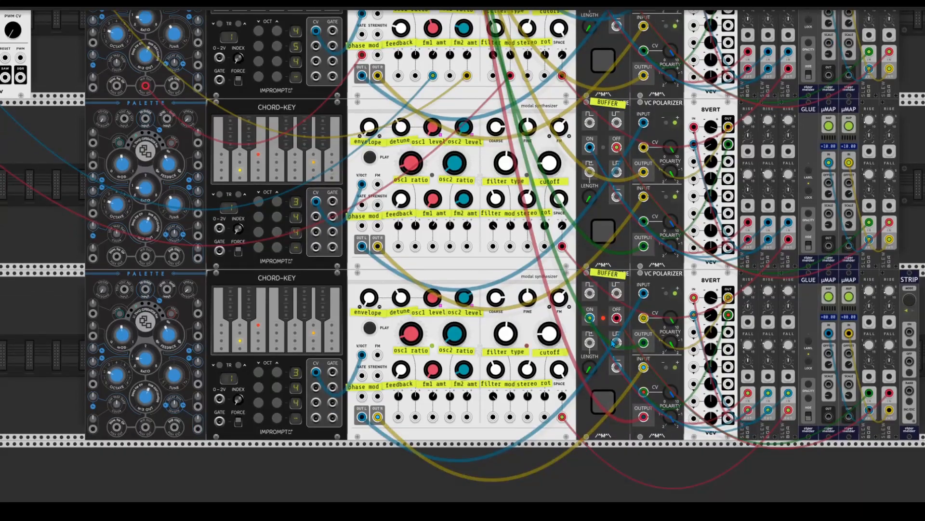
pyautogui.scroll(5, 531, 241)
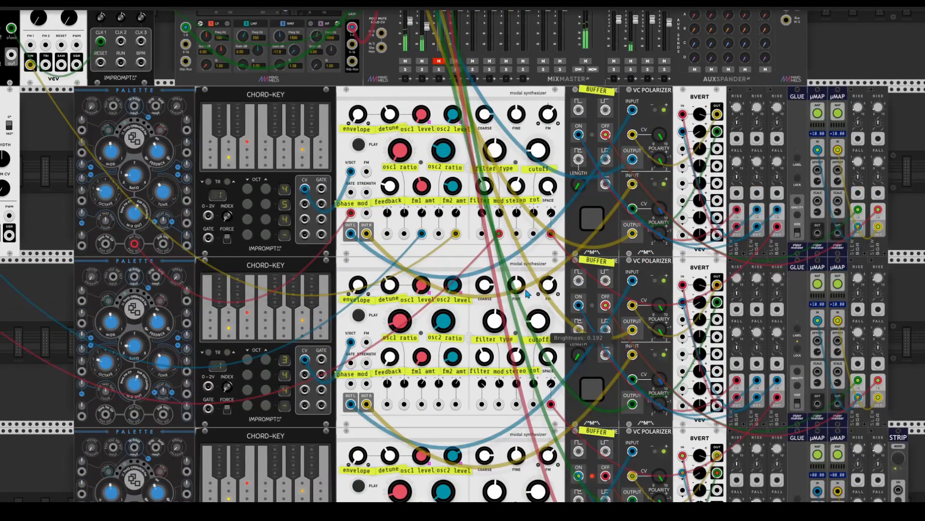
# Change the third voice's chord in CHORD-KEY by setting the first note's octave to 2 and picking a different key
pyautogui.scroll(2, 453, 32)
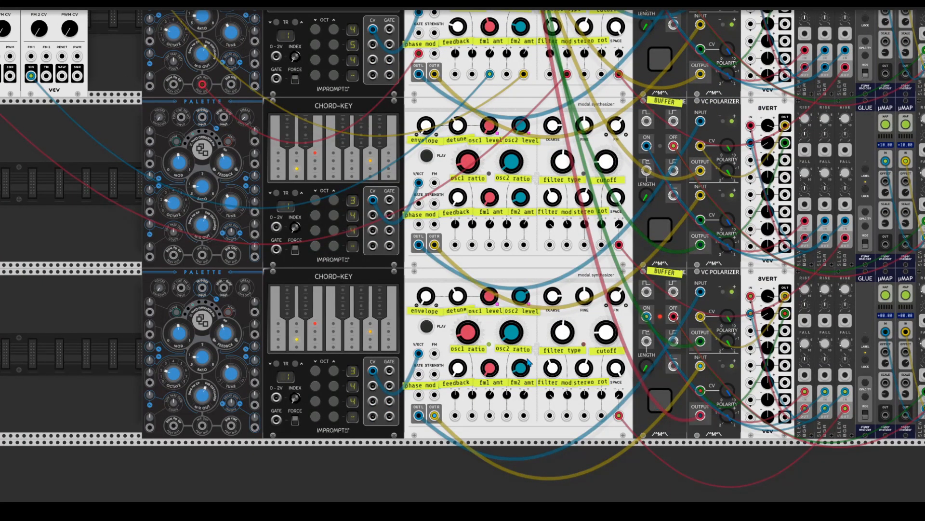
pyautogui.click(314, 370)
pyautogui.click(333, 331)
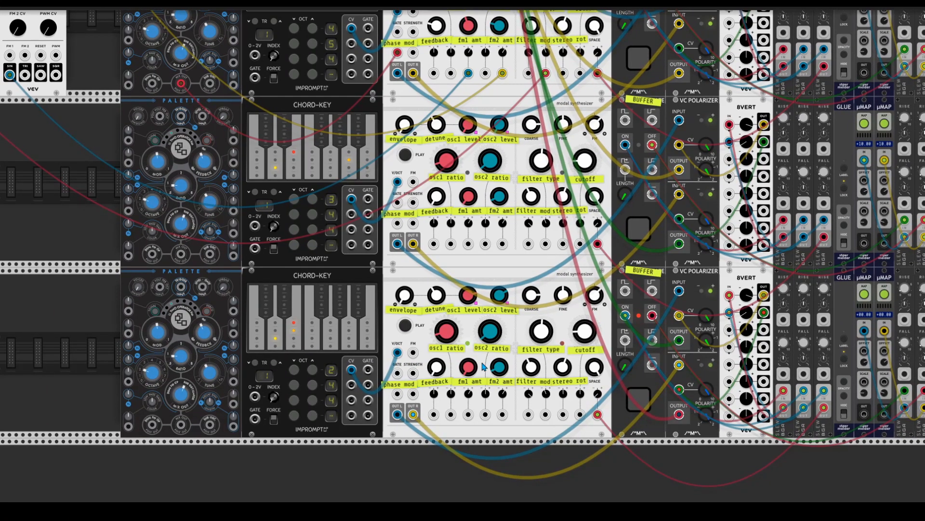
# Adjust the fm2 amt, osc2 ratio and feedback knobs on the third voice's modal synthesizer
pyautogui.moveTo(500, 367); pyautogui.dragTo(499, 376)
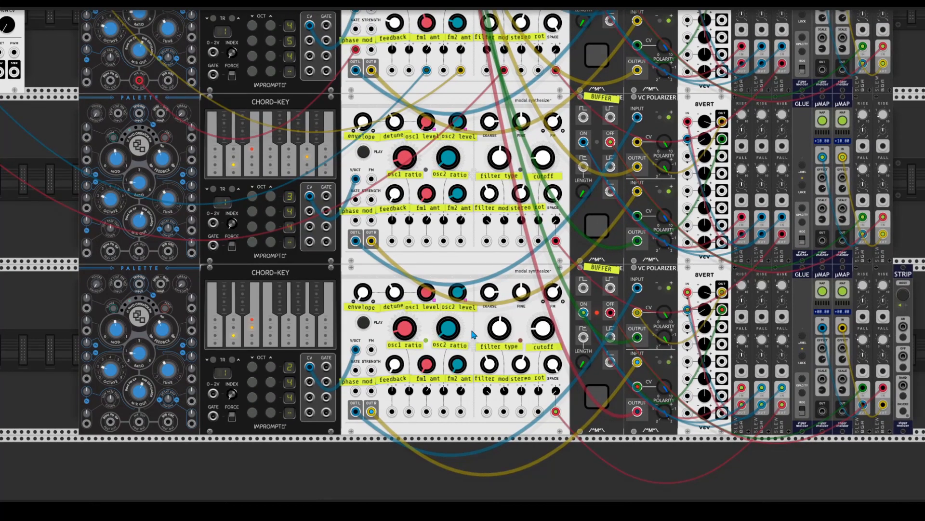
pyautogui.moveTo(448, 328); pyautogui.dragTo(402, 324)
pyautogui.moveTo(396, 366); pyautogui.dragTo(395, 351)
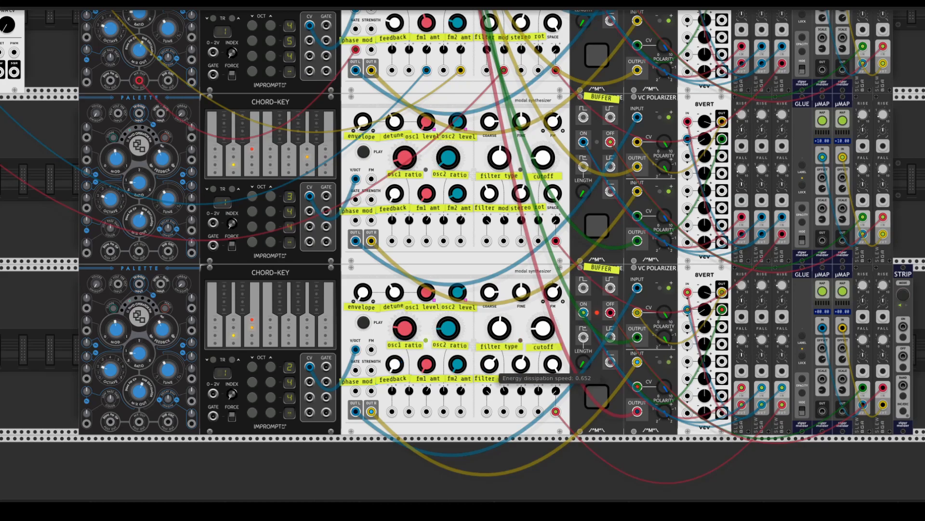
# Adjust the filter type, cutoff, filter mod, stereo rot and fm2 amt knobs on the third voice's modal synthesizer
pyautogui.moveTo(499, 328); pyautogui.dragTo(500, 325)
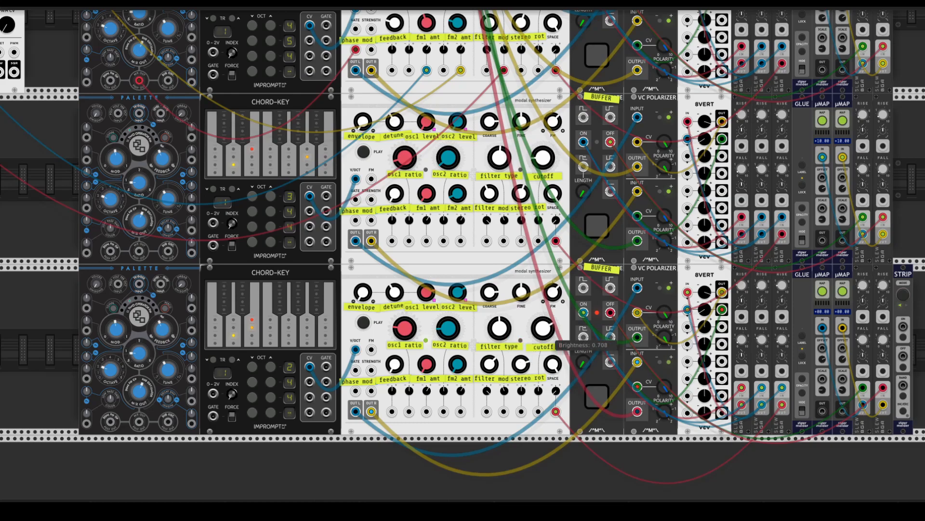
pyautogui.moveTo(543, 328); pyautogui.dragTo(544, 403)
pyautogui.moveTo(490, 364); pyautogui.dragTo(489, 308)
pyautogui.moveTo(521, 364); pyautogui.dragTo(521, 478)
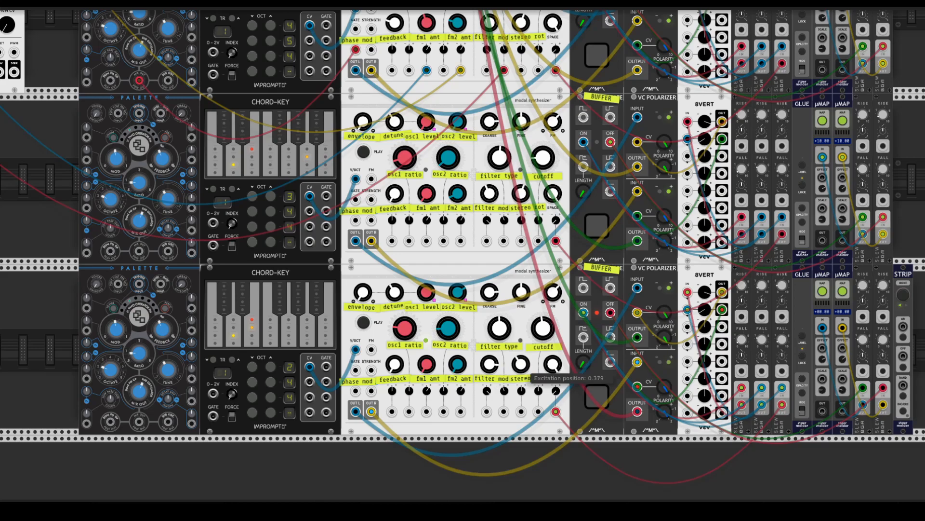
pyautogui.moveTo(533, 372); pyautogui.dragTo(544, 389)
pyautogui.moveTo(470, 382); pyautogui.dragTo(470, 333)
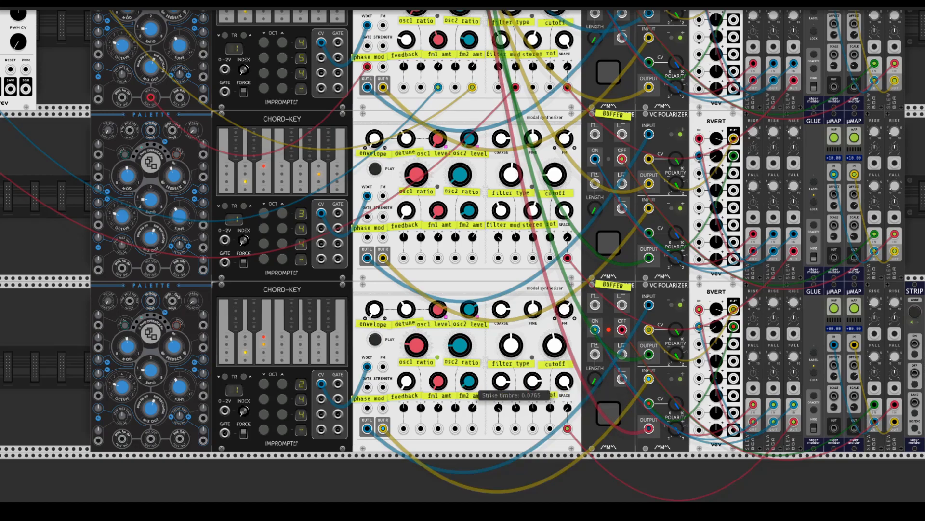
# Fine-tune the third voice's fm1 amt and stereo rot knobs and toggle its BUFFER gate
pyautogui.moveTo(438, 381)
pyautogui.mouseDown()
pyautogui.moveTo(437, 392)
pyautogui.moveTo(440, 367)
pyautogui.mouseUp()
pyautogui.hscroll(-1, 473, 376)
pyautogui.scroll(-1, 472, 376)
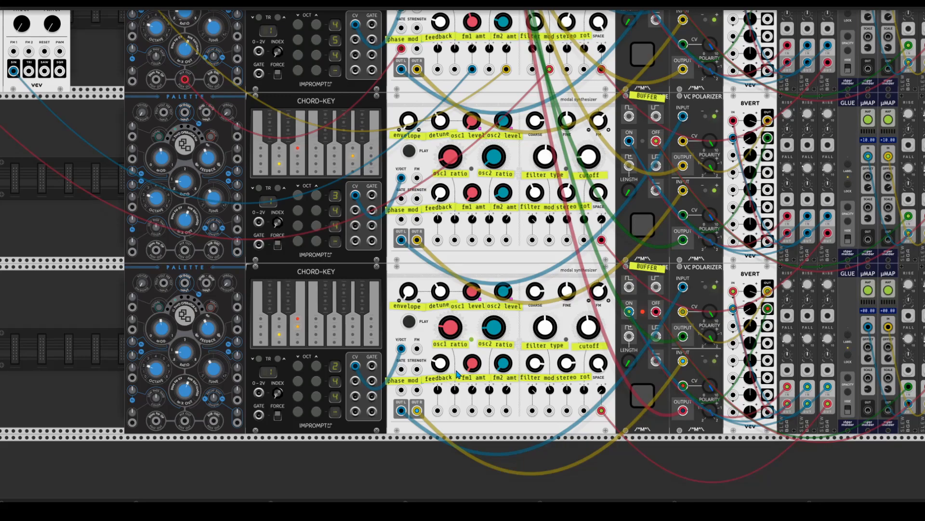
pyautogui.hscroll(1, 482, 379)
pyautogui.scroll(1, 482, 379)
pyautogui.hscroll(5, 485, 387)
pyautogui.scroll(-1, 484, 387)
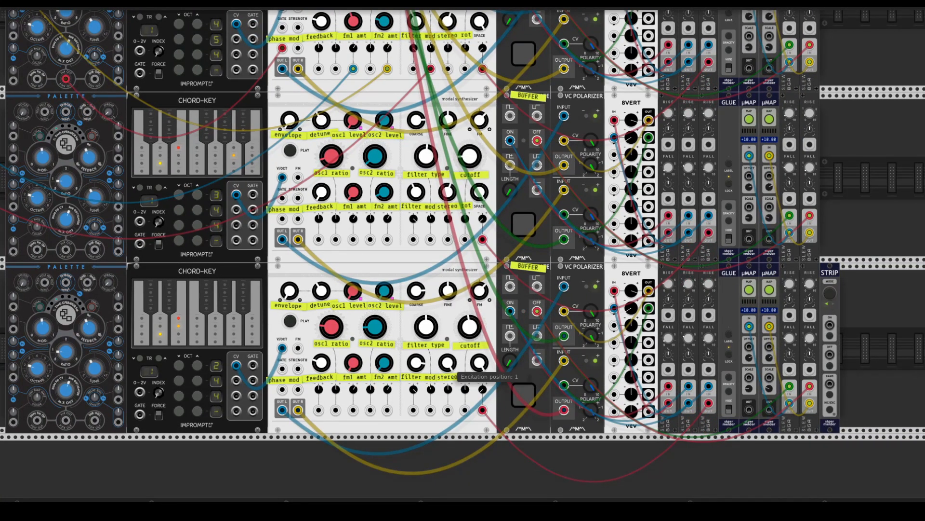
pyautogui.hscroll(-3, 453, 369)
pyautogui.scroll(-1, 453, 369)
pyautogui.scroll(2, 478, 374)
pyautogui.hscroll(-2, 479, 373)
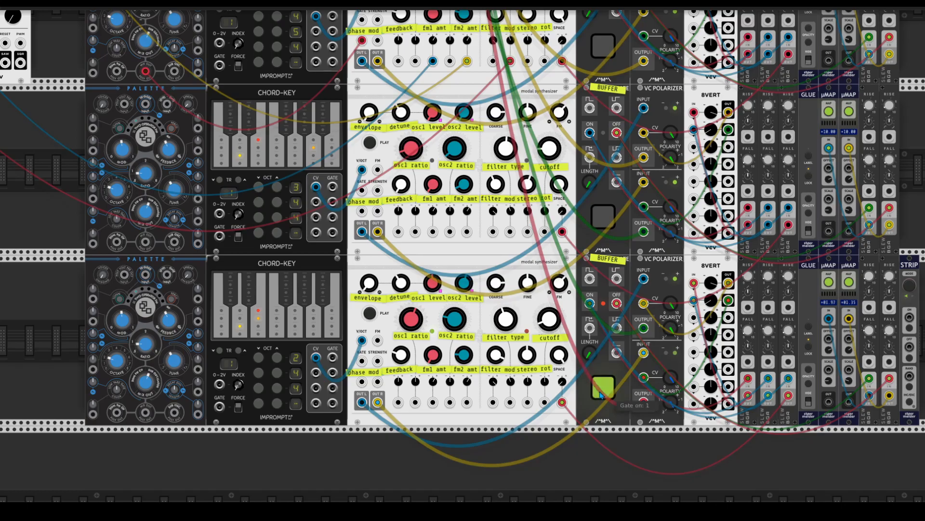
# Check mixer track 3's settings, select track 3 in EQMASTER and cut its HMF band to -20 dB
pyautogui.scroll(6, 578, 324)
pyautogui.hscroll(-2, 579, 324)
pyautogui.scroll(1, 533, 76)
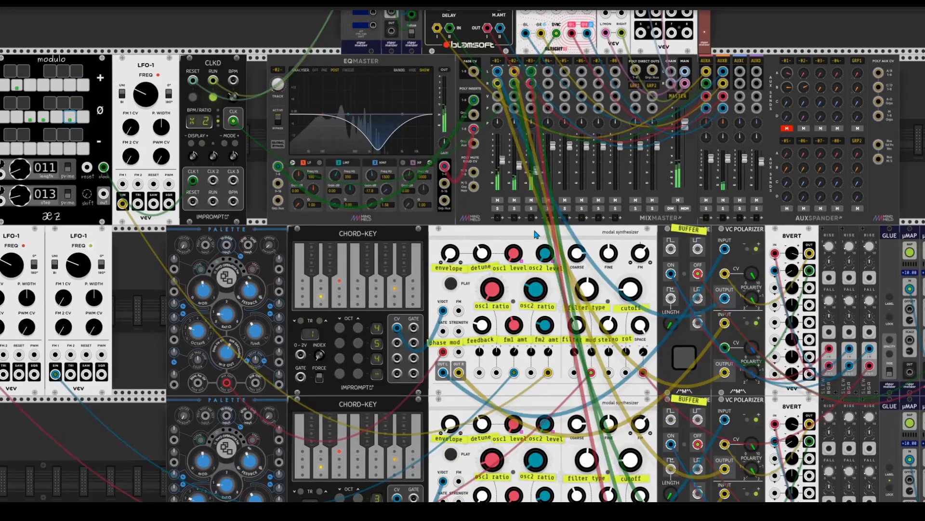
pyautogui.rightClick(530, 61)
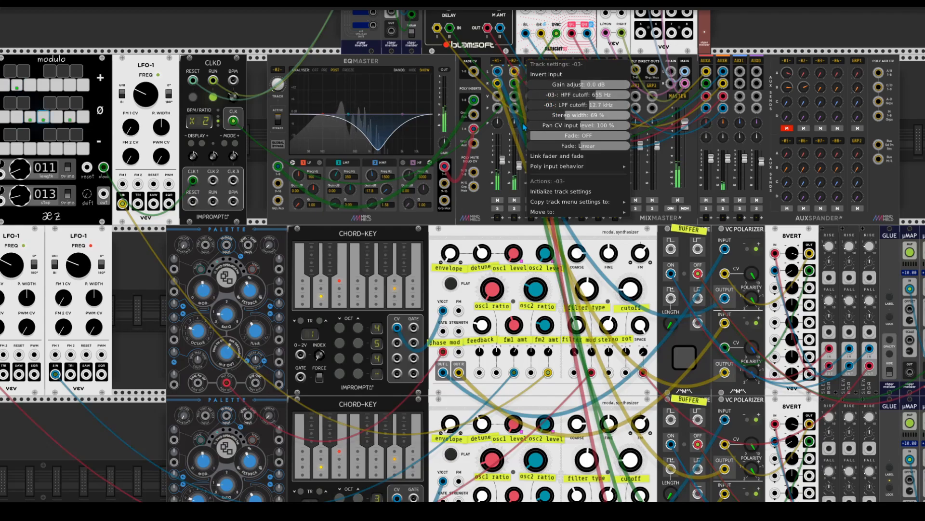
pyautogui.click(437, 235)
pyautogui.moveTo(278, 85); pyautogui.dragTo(277, 75)
pyautogui.moveTo(380, 194)
pyautogui.mouseDown()
pyautogui.moveTo(374, 164)
pyautogui.moveTo(386, 207)
pyautogui.mouseUp()
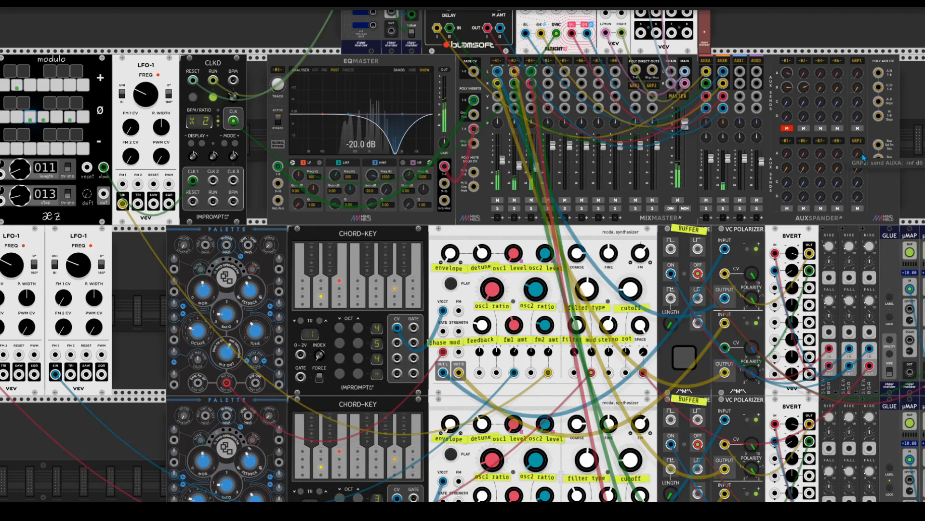
# Raise track 3's AUXA send in AUXSPANDER and check the mixer's AUXA and AUXB settings
pyautogui.moveTo(821, 73); pyautogui.dragTo(822, 49)
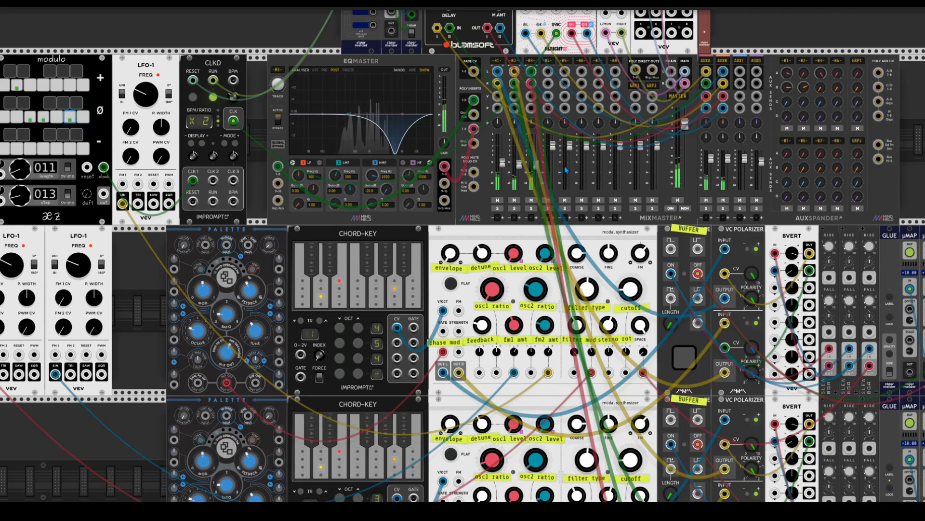
pyautogui.moveTo(564, 196); pyautogui.dragTo(544, 224)
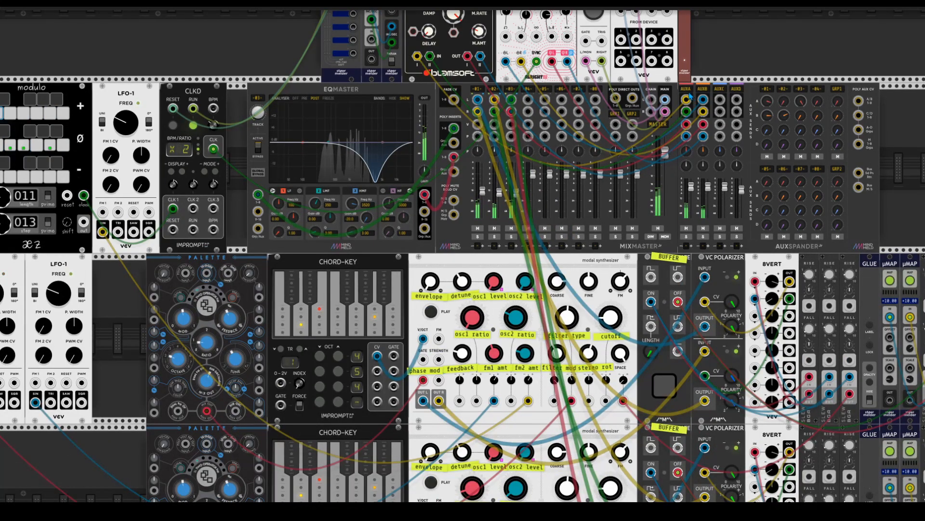
pyautogui.rightClick(687, 90)
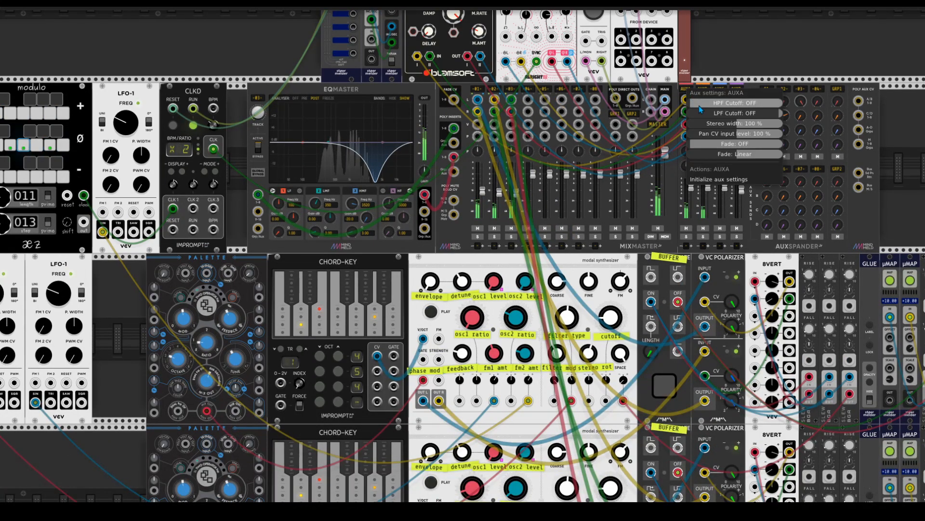
pyautogui.rightClick(703, 90)
pyautogui.rightClick(703, 91)
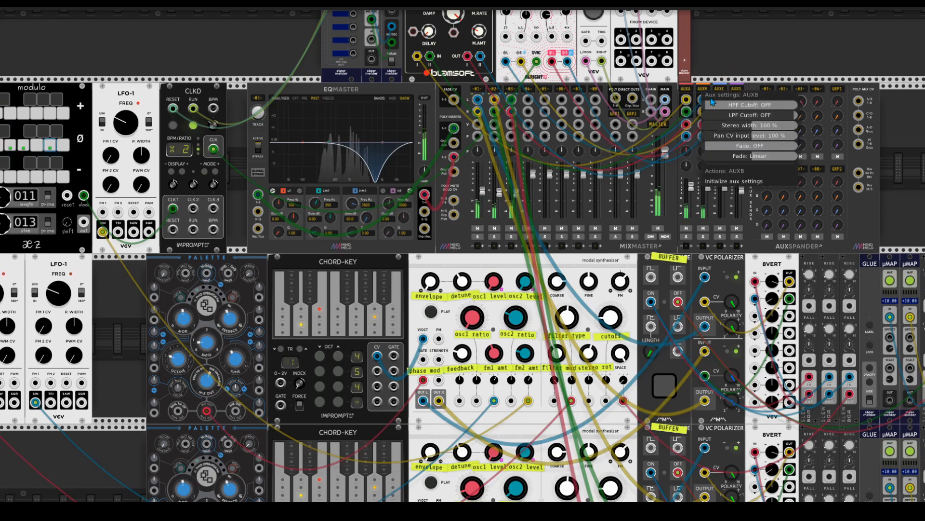
pyautogui.click(694, 109)
# Copy the third voice's whole module strip using its STRIP module
pyautogui.moveTo(649, 449); pyautogui.dragTo(672, 325)
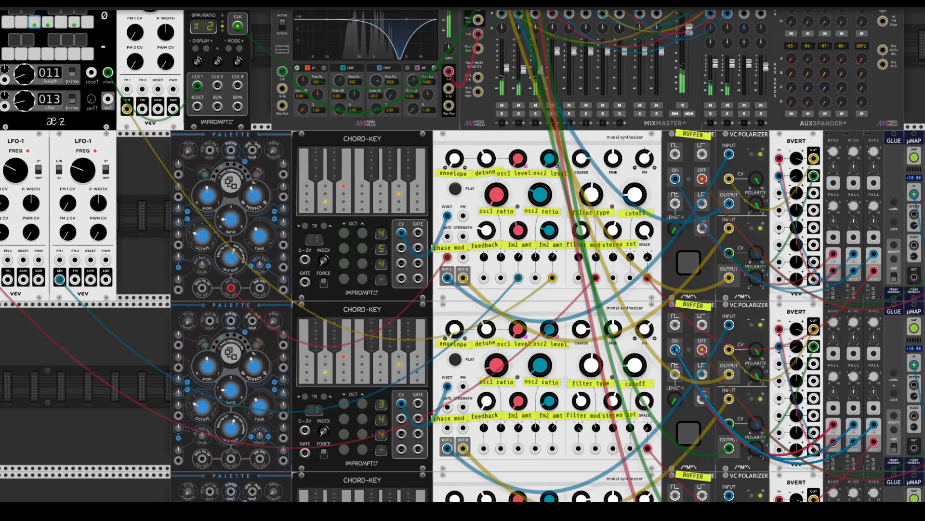
pyautogui.scroll(-5, 675, 350)
pyautogui.hscroll(4, 675, 350)
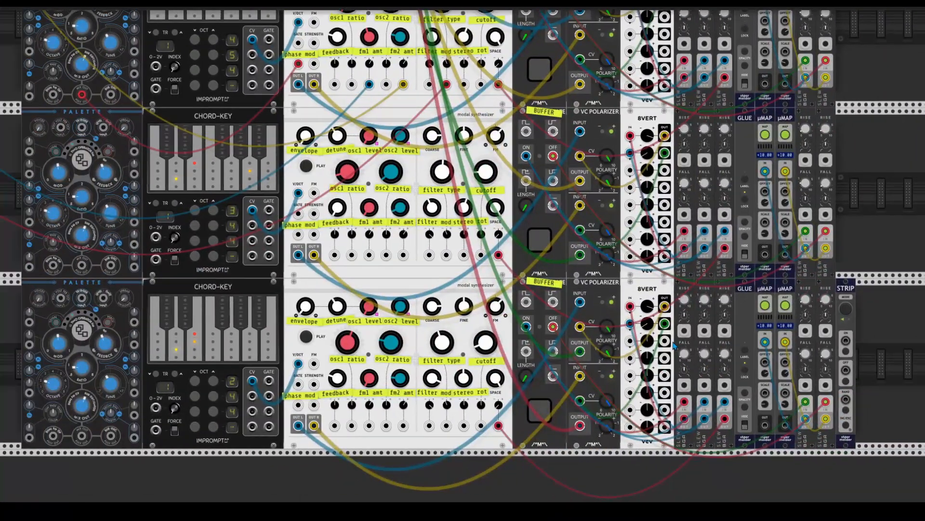
pyautogui.scroll(-2, 674, 346)
pyautogui.hscroll(-1, 675, 347)
pyautogui.hscroll(1, 674, 346)
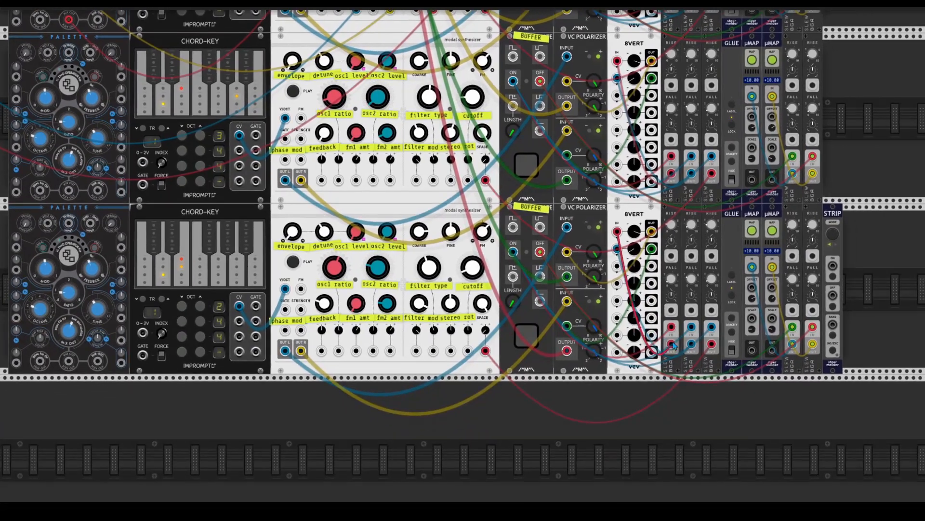
pyautogui.rightClick(836, 221)
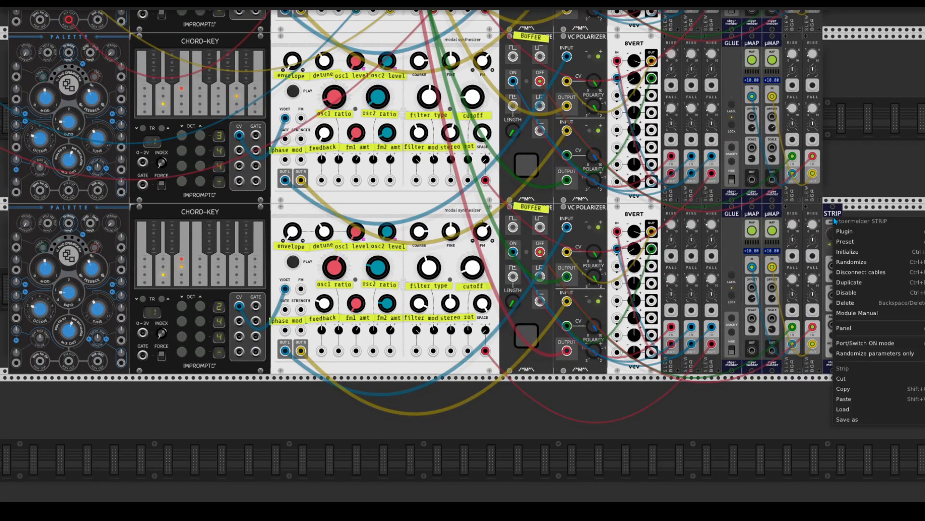
pyautogui.click(850, 388)
# Move the STRIP module to the empty row below and paste the copied voice there as a fourth voice
pyautogui.moveTo(839, 224); pyautogui.dragTo(836, 332)
pyautogui.rightClick(832, 386)
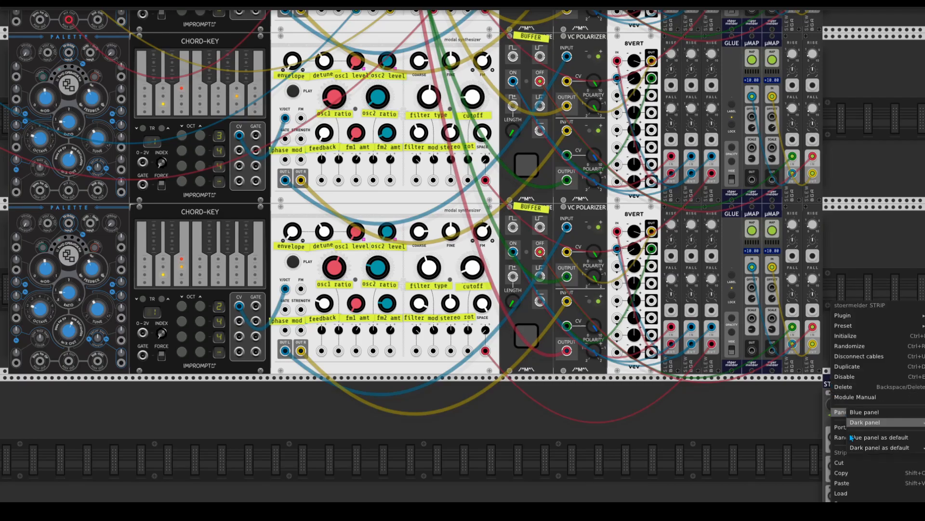
pyautogui.click(851, 484)
pyautogui.scroll(-3, 655, 423)
pyautogui.hscroll(-2, 655, 423)
pyautogui.scroll(4, 655, 423)
pyautogui.hscroll(-3, 655, 423)
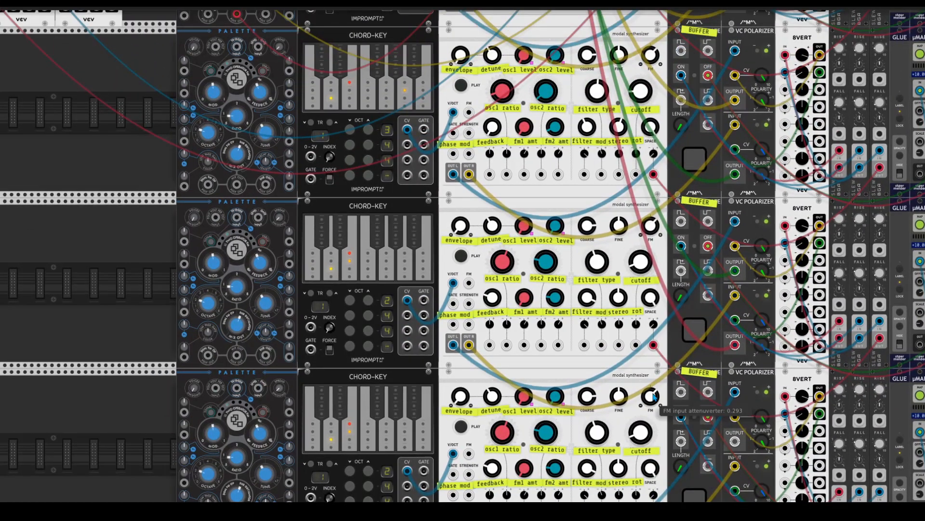
# Patch the fourth voice's VC POLARIZER output into mixer channel 4's input and mute that channel
pyautogui.scroll(-3, 705, 379)
pyautogui.hscroll(1, 705, 378)
pyautogui.scroll(5, 705, 378)
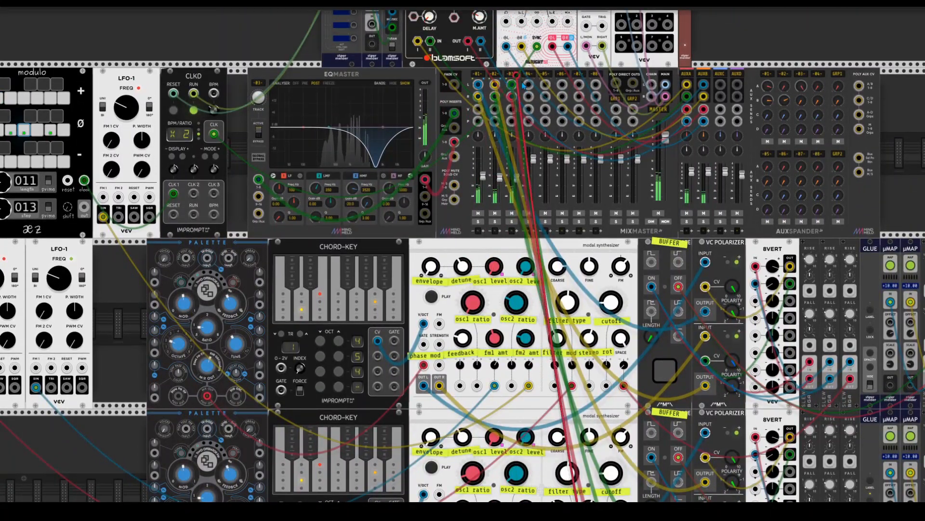
pyautogui.moveTo(524, 85); pyautogui.dragTo(705, 264)
pyautogui.click(529, 213)
pyautogui.scroll(-1, 610, 369)
pyautogui.scroll(-13, 612, 372)
pyautogui.scroll(5, 644, 428)
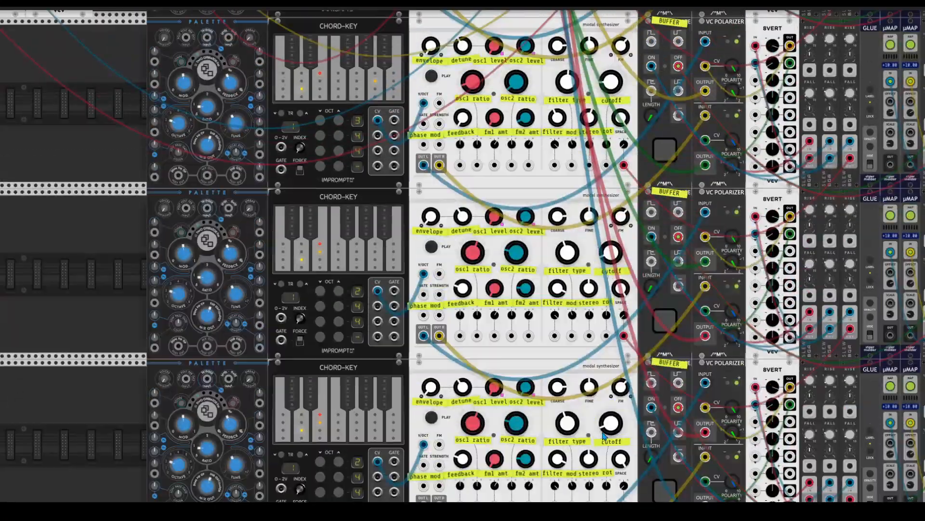
pyautogui.scroll(6, 606, 437)
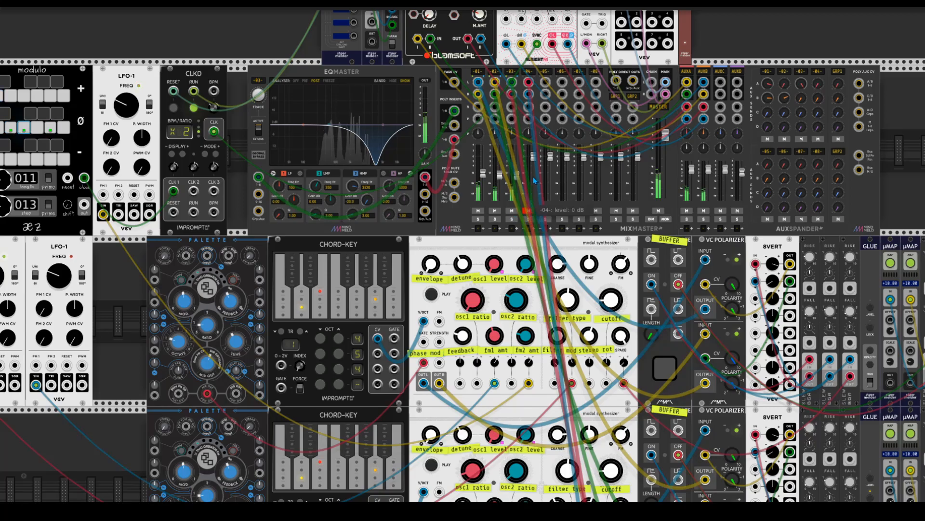
# Toggle the fourth voice's BUFFER gate, and lower mixer channel 4's fader and unmute the channel
pyautogui.scroll(-7, 714, 440)
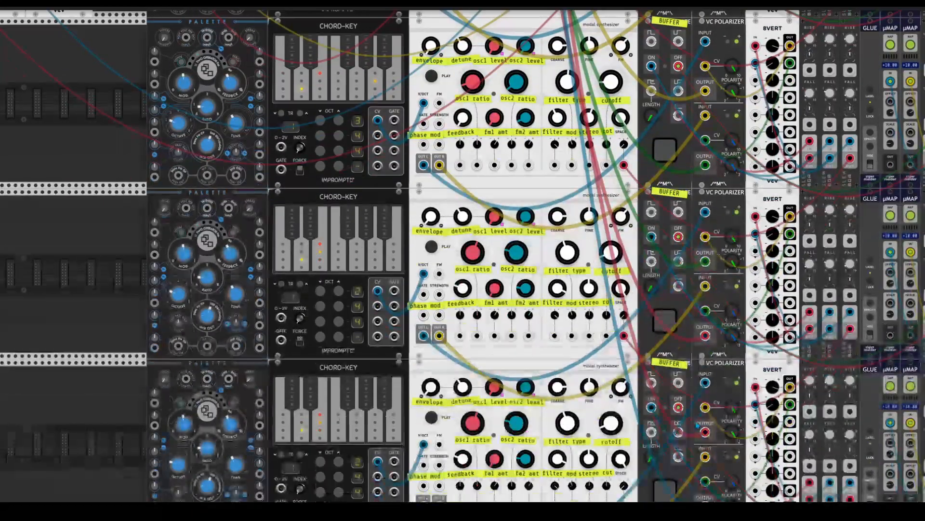
pyautogui.click(670, 490)
pyautogui.scroll(3, 670, 489)
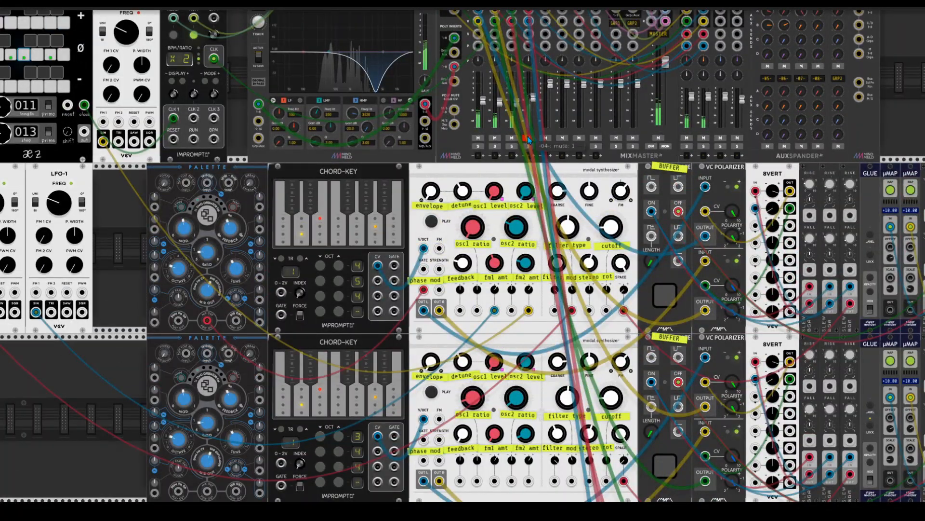
# Trigger the fourth voice's BUFFER gate and turn down the osc1 ratio knob on its modal synthesizer
pyautogui.scroll(-2, 675, 412)
pyautogui.scroll(-3, 675, 412)
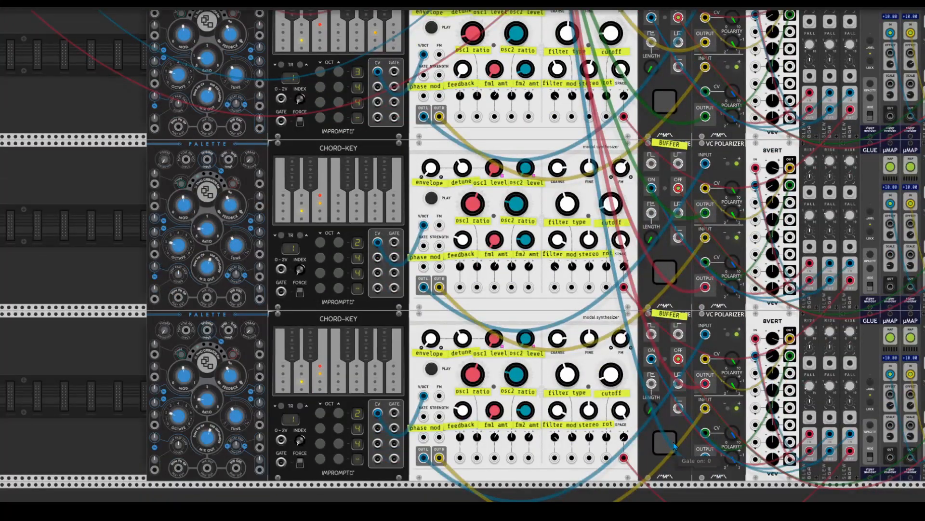
pyautogui.click(672, 444)
pyautogui.moveTo(469, 379); pyautogui.dragTo(468, 396)
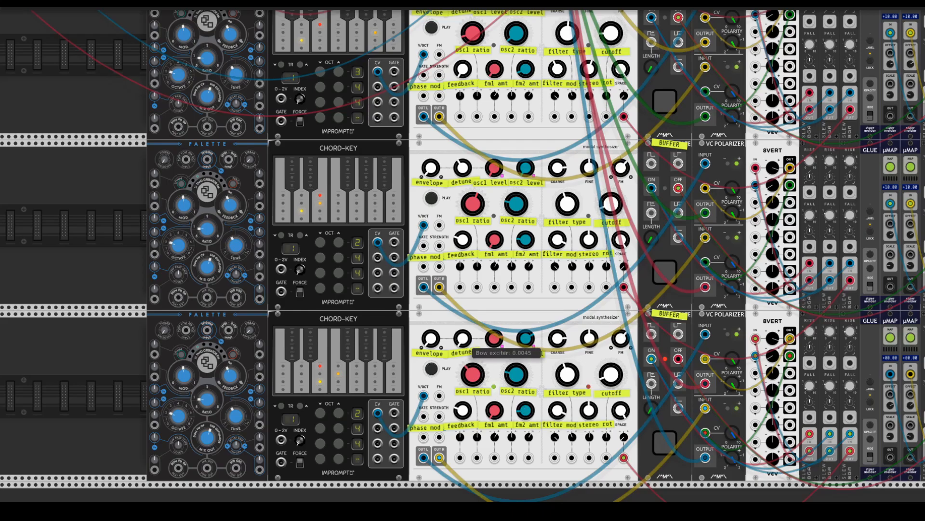
# Toggle the fourth voice's BUFFER gate twice to restart its buffer processing
pyautogui.scroll(10, 542, 204)
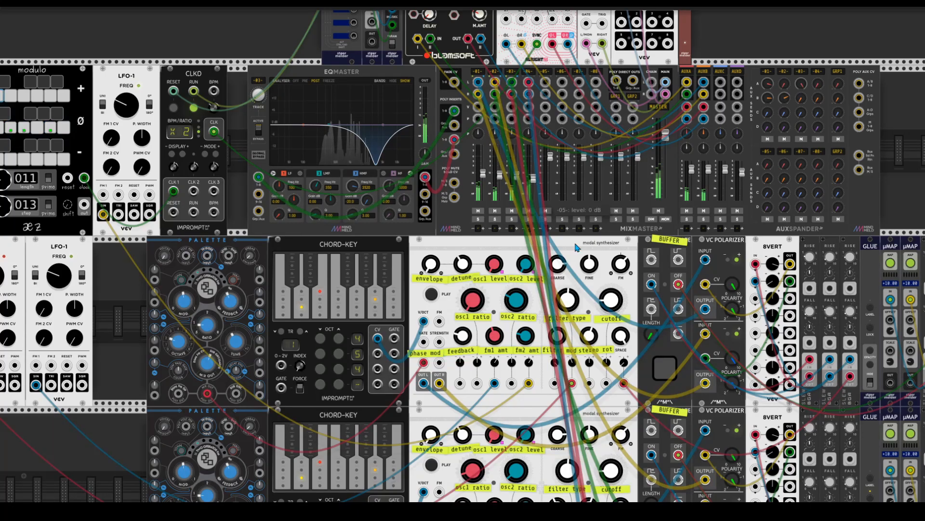
pyautogui.scroll(-4, 598, 371)
pyautogui.scroll(-7, 598, 372)
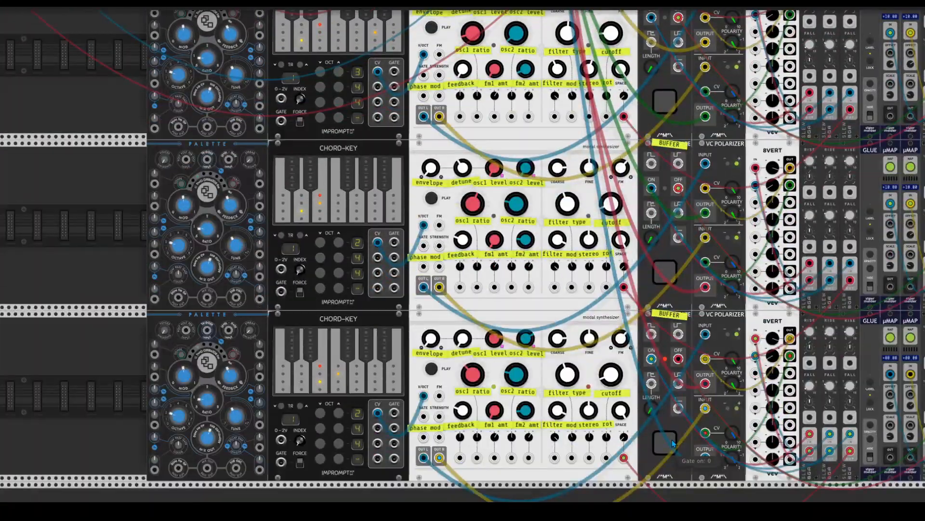
pyautogui.click(666, 444)
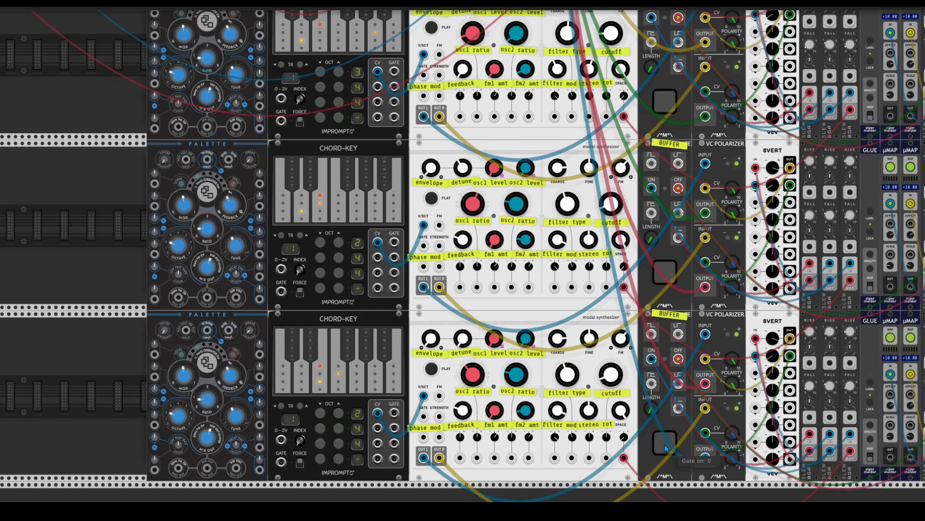
pyautogui.click(666, 445)
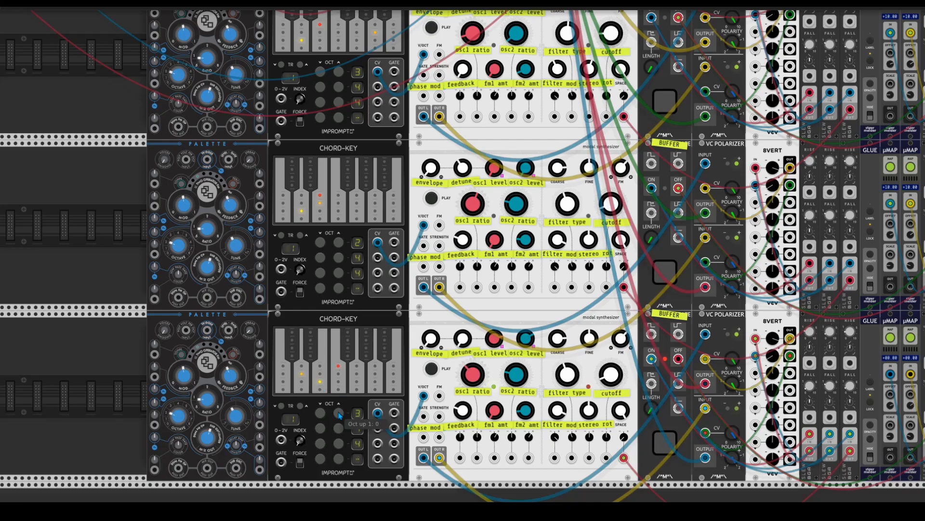
# Change the fourth voice's chord in CHORD-KEY by picking a different key and setting the first and fourth notes' octaves to 3
pyautogui.click(320, 364)
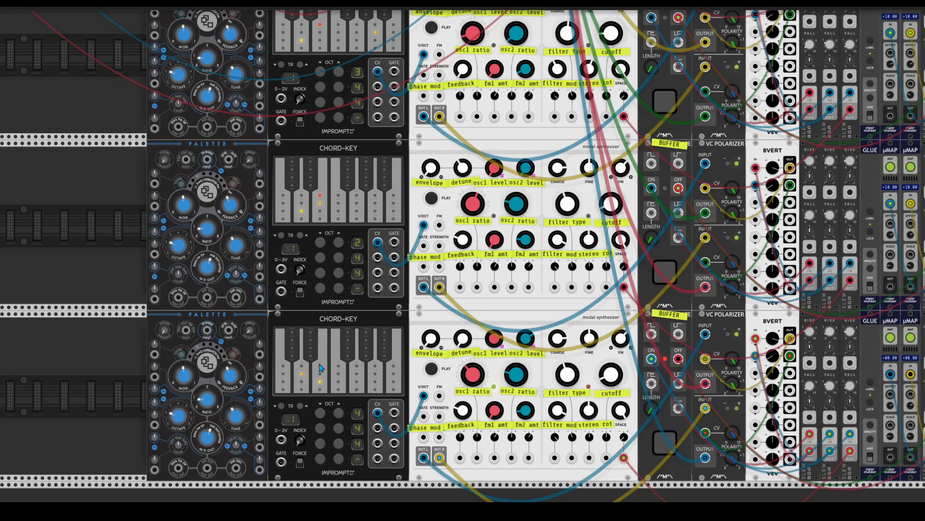
pyautogui.click(319, 405)
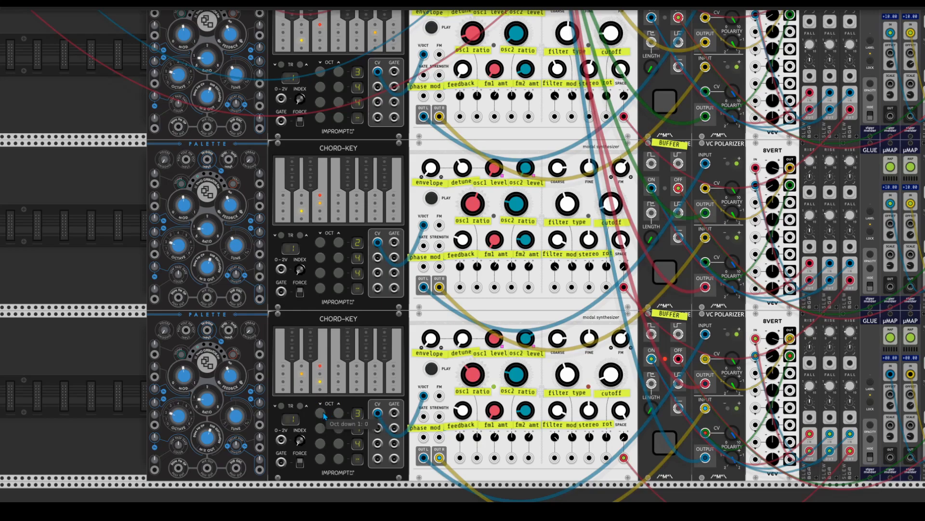
pyautogui.click(340, 462)
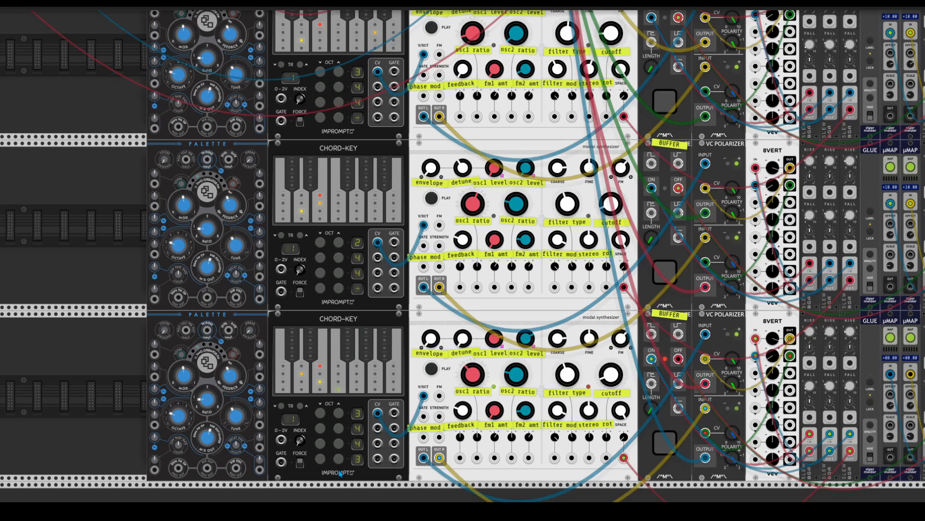
pyautogui.rightClick(370, 322)
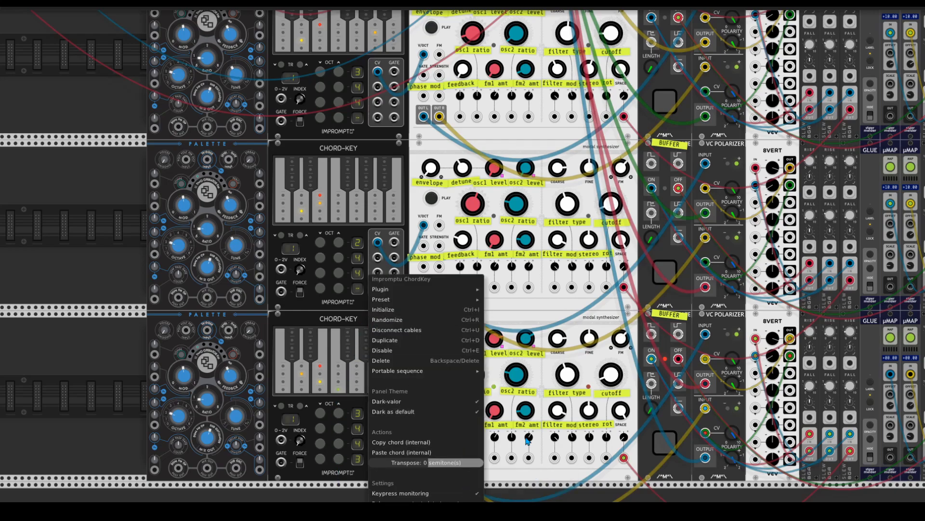
pyautogui.click(489, 483)
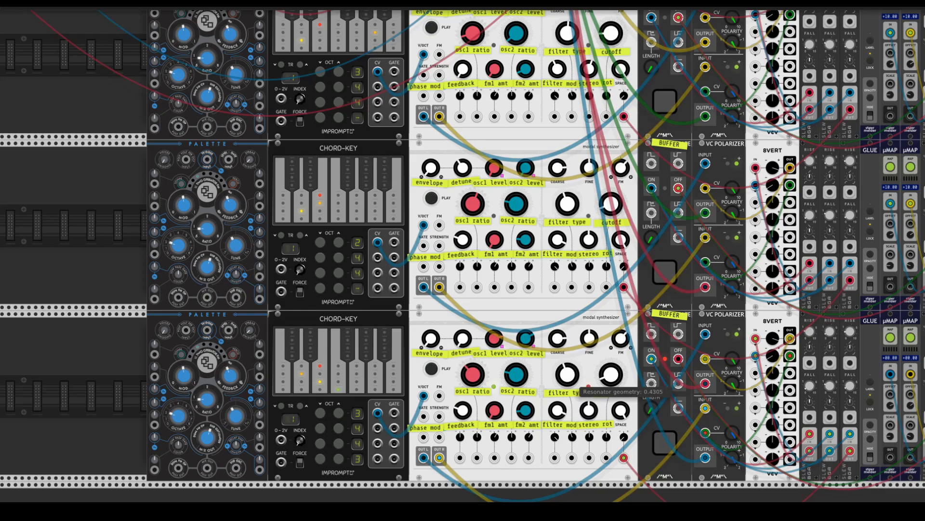
# Add an LFO-1 below the fourth voice, patch its sine to the filter type modulation at 0.12, and set its frequency to about 0.33 Hz
pyautogui.scroll(-4, 589, 424)
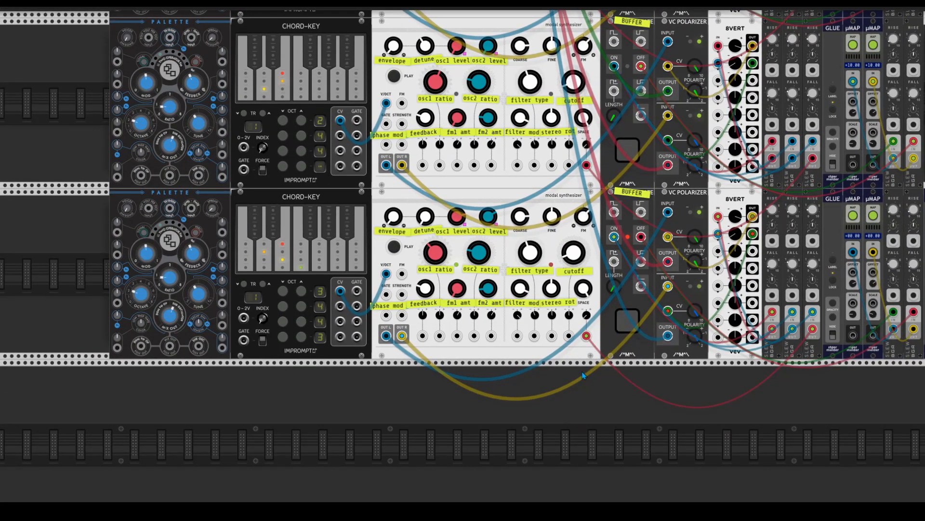
pyautogui.rightClick(424, 447)
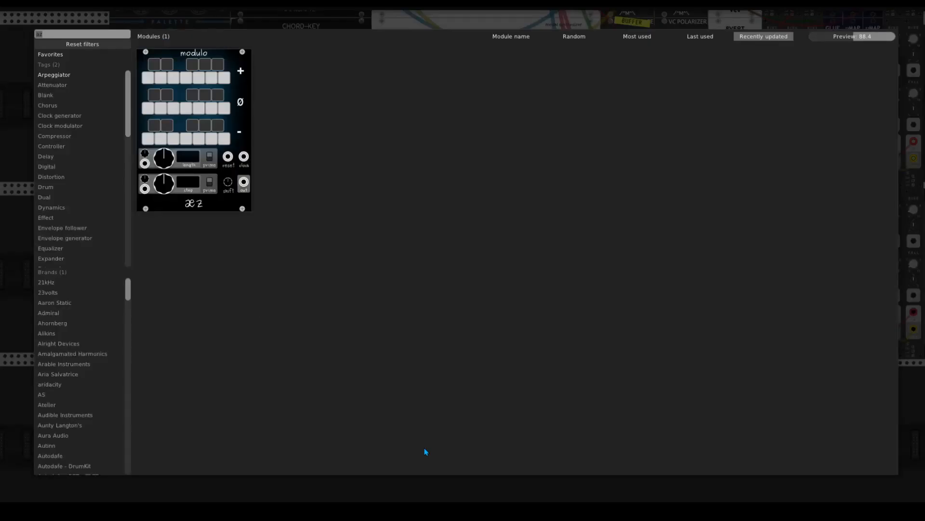
pyautogui.write('lfo-')
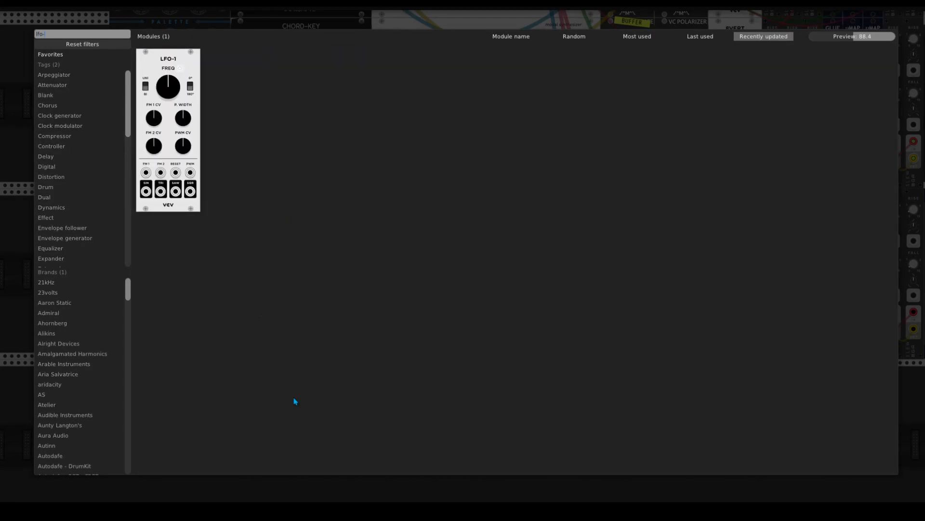
pyautogui.moveTo(191, 203); pyautogui.dragTo(534, 312)
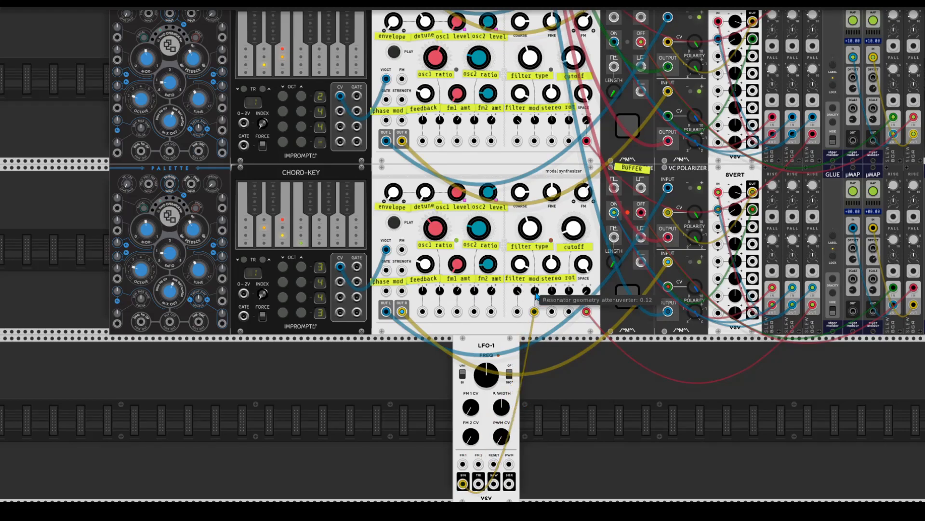
pyautogui.moveTo(496, 367); pyautogui.dragTo(497, 381)
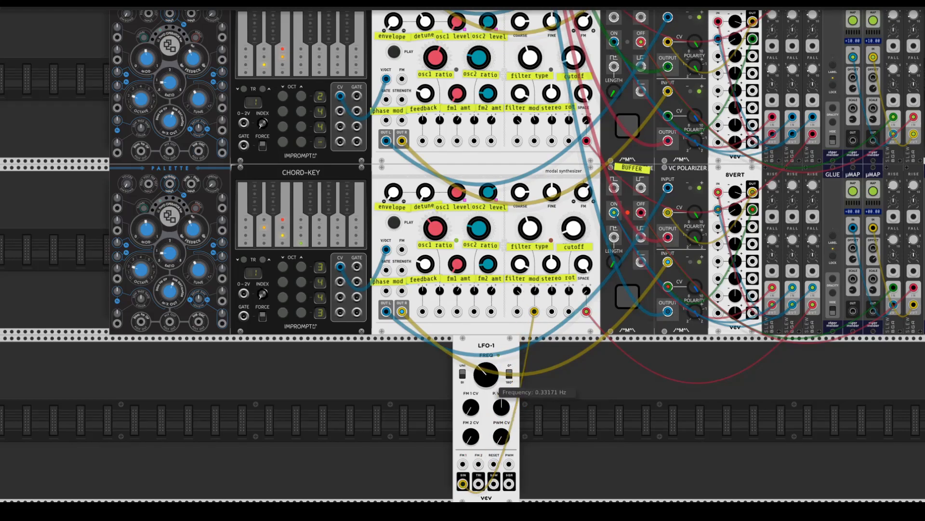
# Duplicate the LFO-1 and patch the copy's sine output to the fourth voice's cutoff modulation input
pyautogui.hotkey('ctrl', 'd')
pyautogui.moveTo(532, 484); pyautogui.dragTo(570, 296)
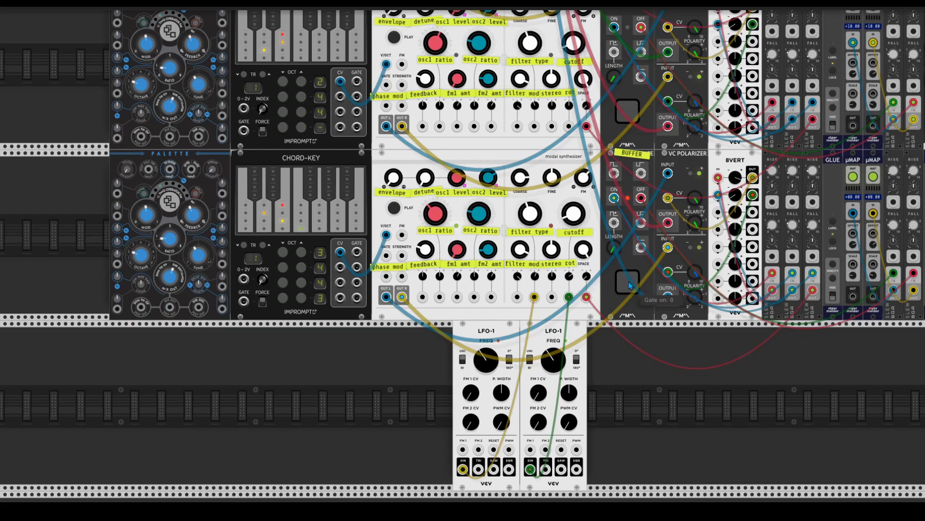
# Turn down the space knob on the fourth voice's modal synthesizer
pyautogui.scroll(10, 501, 280)
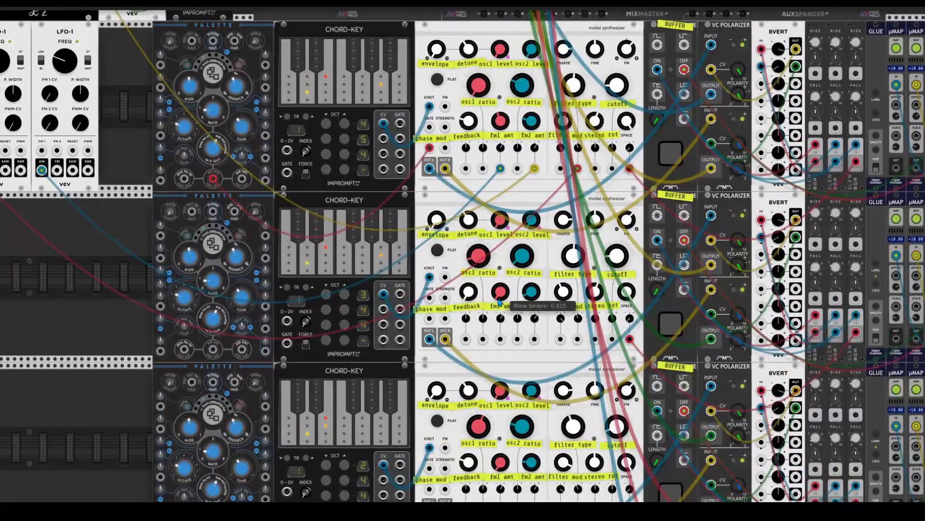
pyautogui.scroll(1, 546, 165)
pyautogui.hscroll(1, 547, 166)
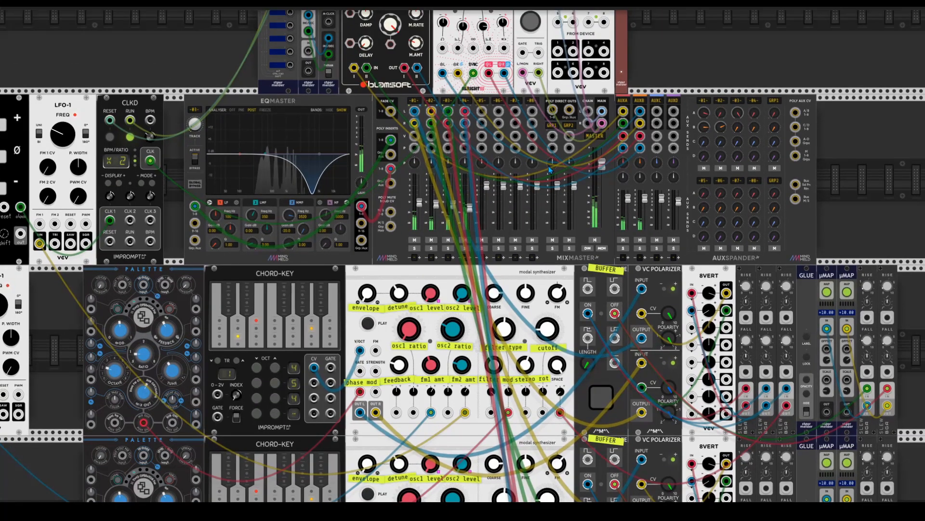
pyautogui.scroll(-15, 472, 212)
pyautogui.hscroll(-1, 531, 270)
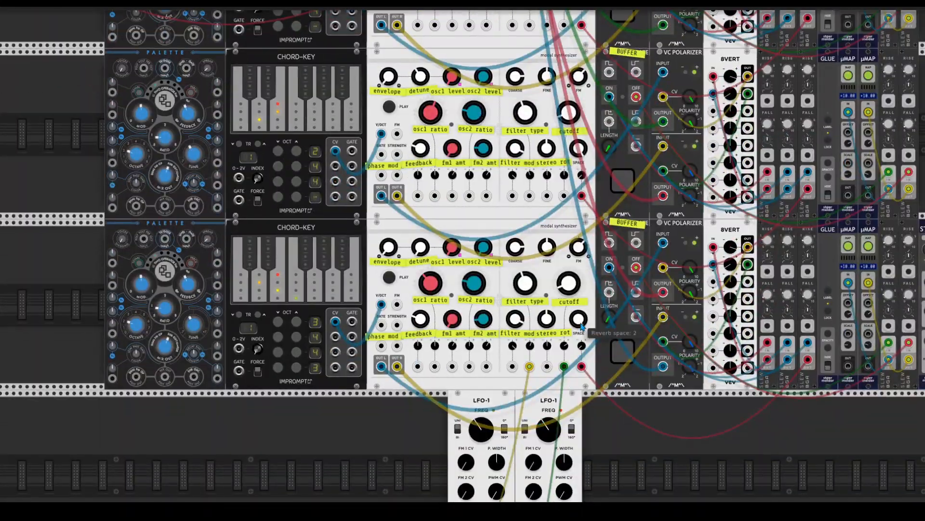
pyautogui.moveTo(581, 327); pyautogui.dragTo(581, 347)
# Select track 4 in EQMASTER and cut its HMF band at 512 Hz, and adjust mixer channel 4's fader
pyautogui.scroll(9, 594, 316)
pyautogui.scroll(-7, 582, 256)
pyautogui.scroll(1, 581, 256)
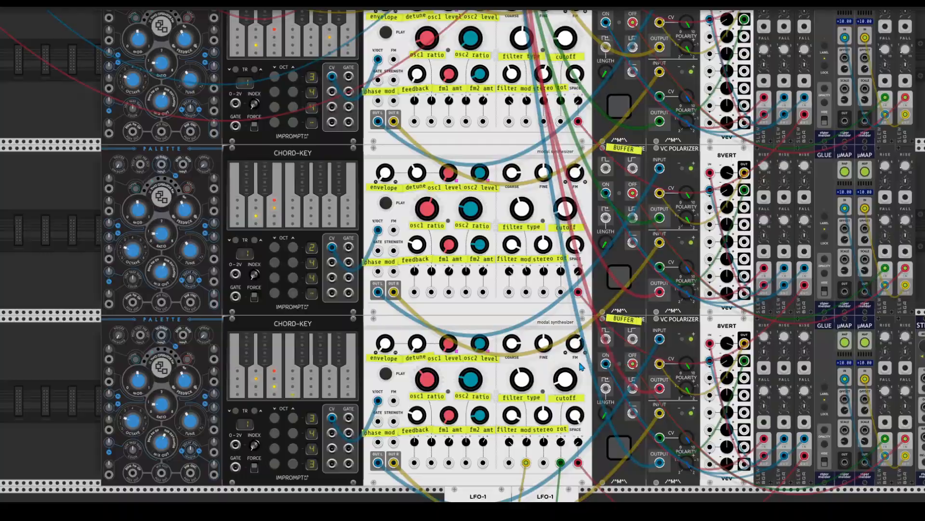
pyautogui.scroll(8, 531, 273)
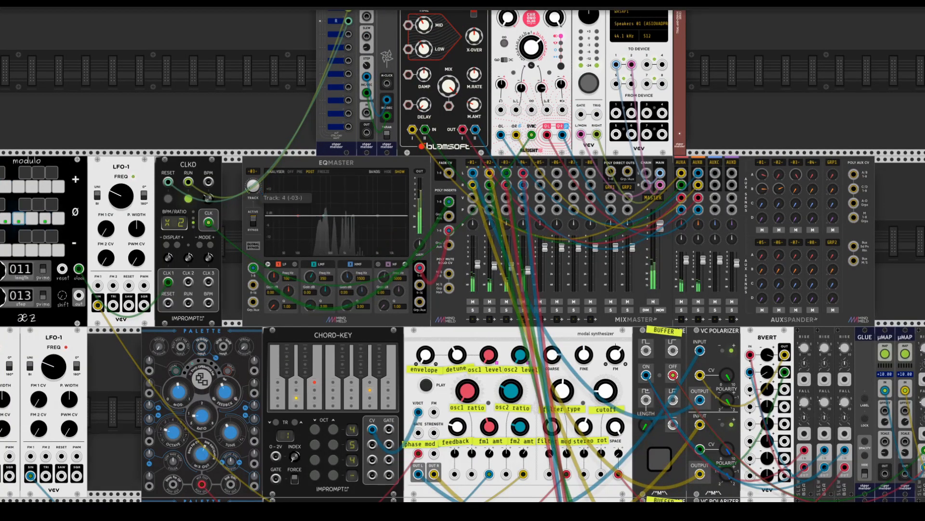
pyautogui.moveTo(253, 186); pyautogui.dragTo(253, 176)
pyautogui.rightClick(530, 166)
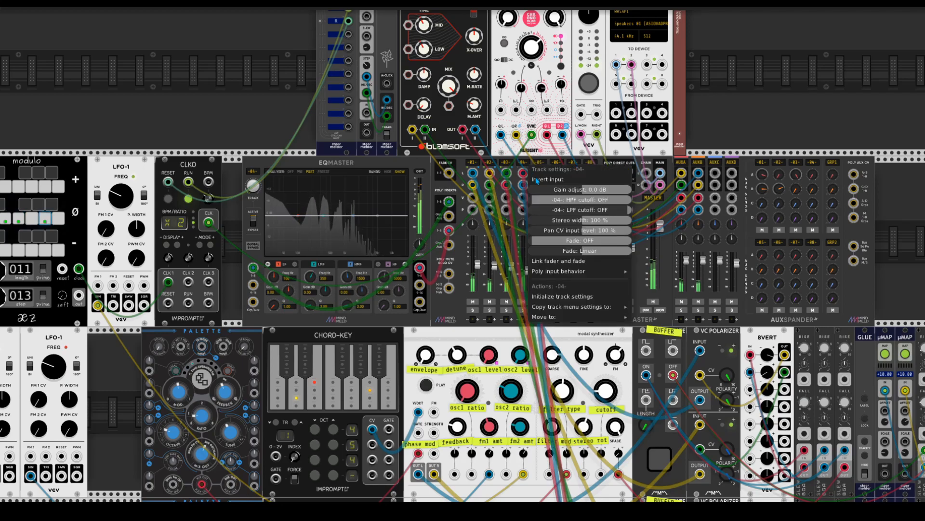
pyautogui.moveTo(360, 299); pyautogui.dragTo(360, 311)
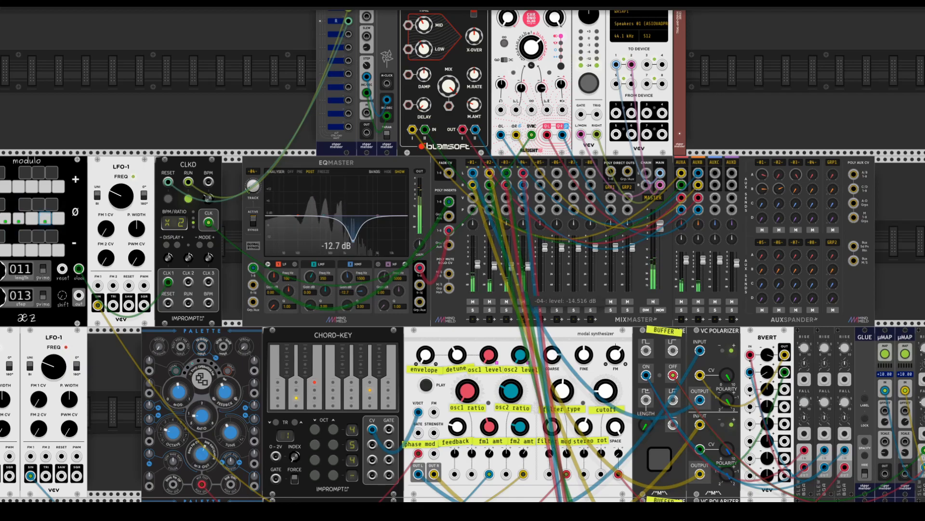
pyautogui.moveTo(511, 266)
pyautogui.mouseDown()
pyautogui.moveTo(477, 258)
pyautogui.moveTo(528, 269)
pyautogui.mouseUp()
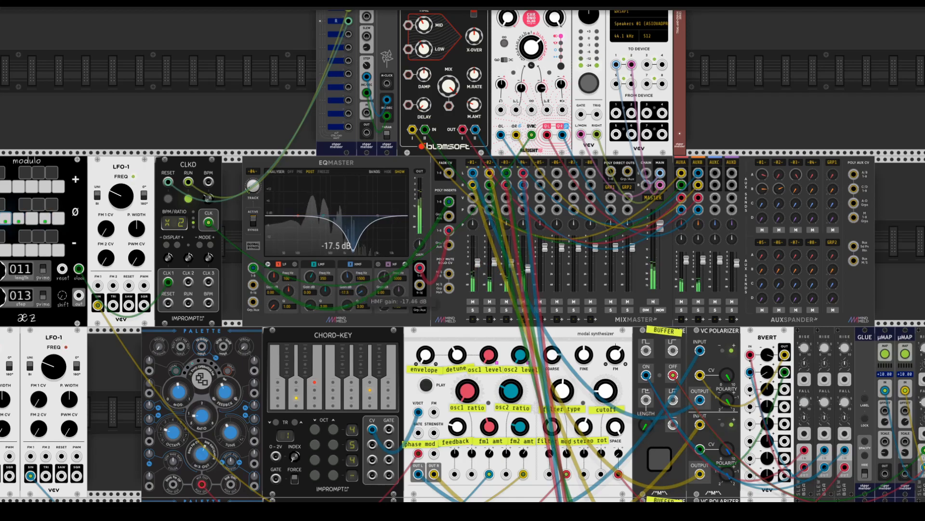
pyautogui.moveTo(347, 276); pyautogui.dragTo(347, 282)
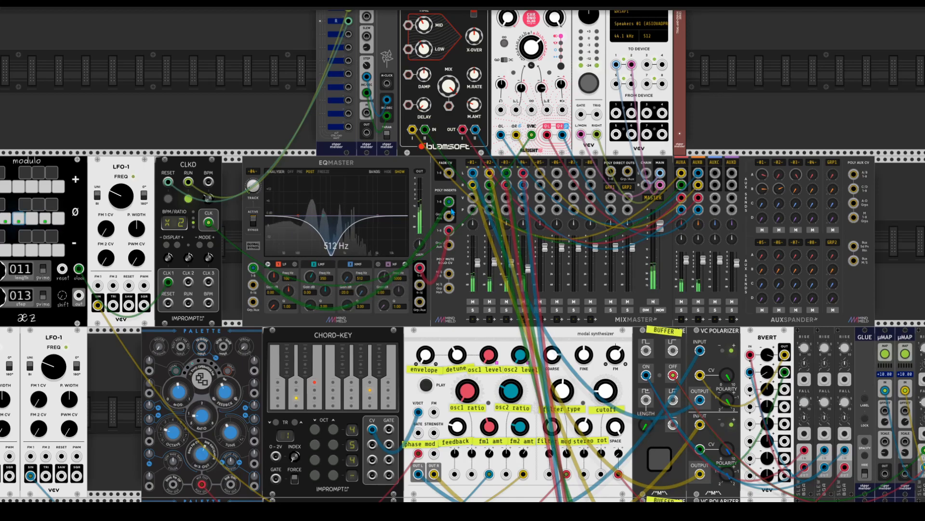
# Raise mixer channel 4's high-pass cutoff, and compare track 4's HMF band off and on while settling on a gentler cut
pyautogui.rightClick(527, 167)
pyautogui.moveTo(551, 196); pyautogui.dragTo(573, 196)
pyautogui.click(351, 271)
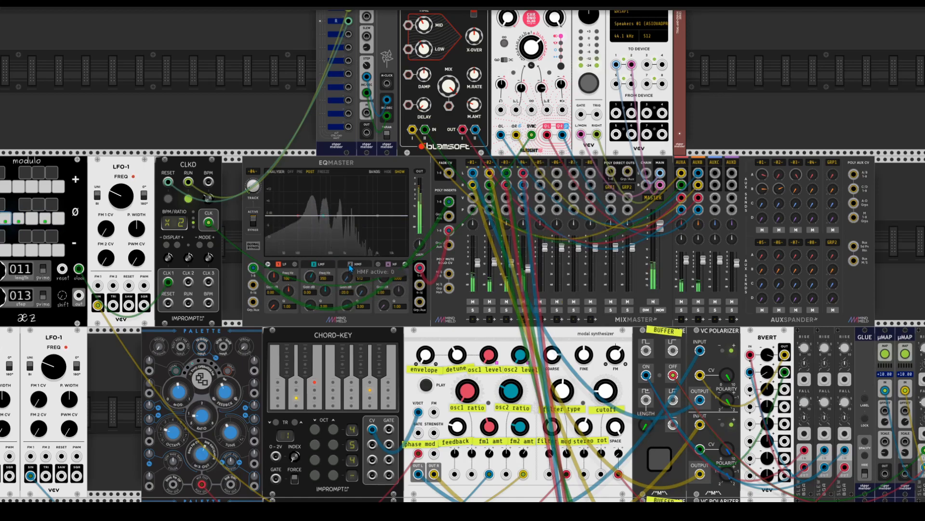
pyautogui.moveTo(361, 291); pyautogui.dragTo(361, 327)
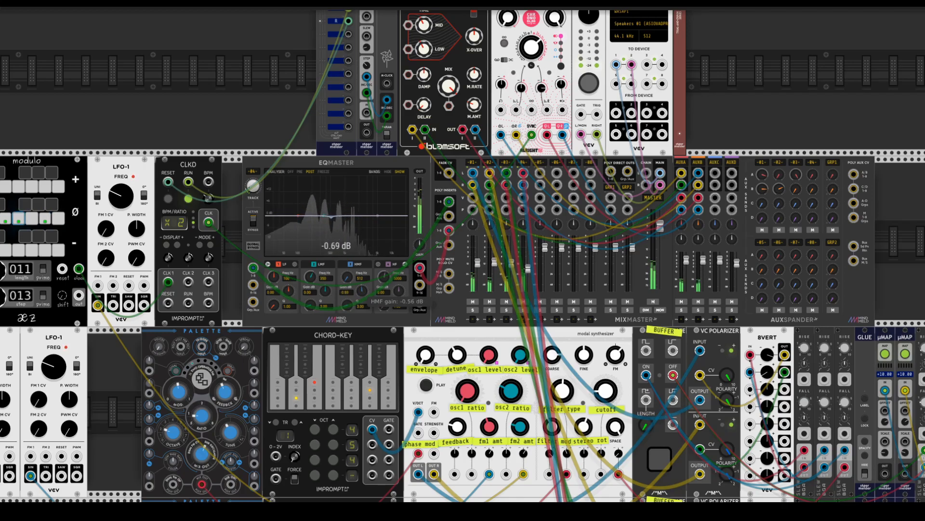
pyautogui.moveTo(362, 290); pyautogui.dragTo(362, 292)
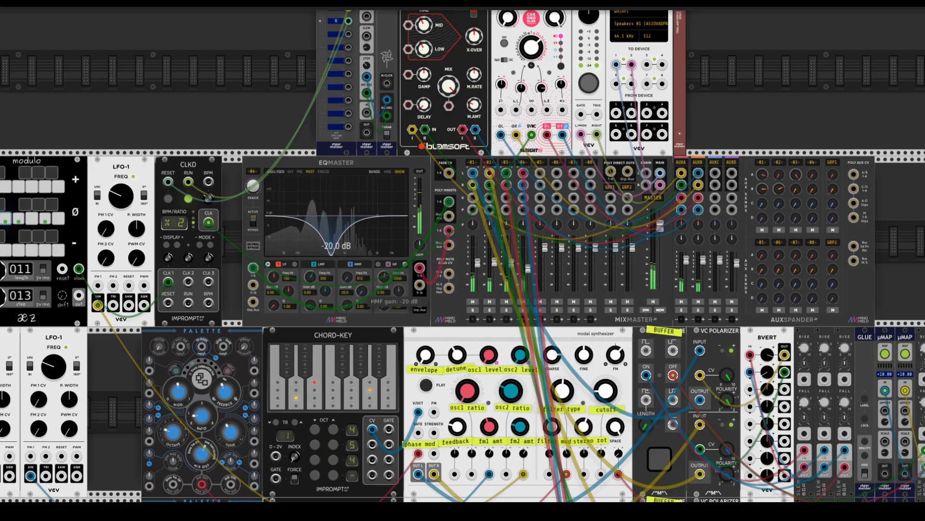
pyautogui.moveTo(362, 293); pyautogui.dragTo(361, 333)
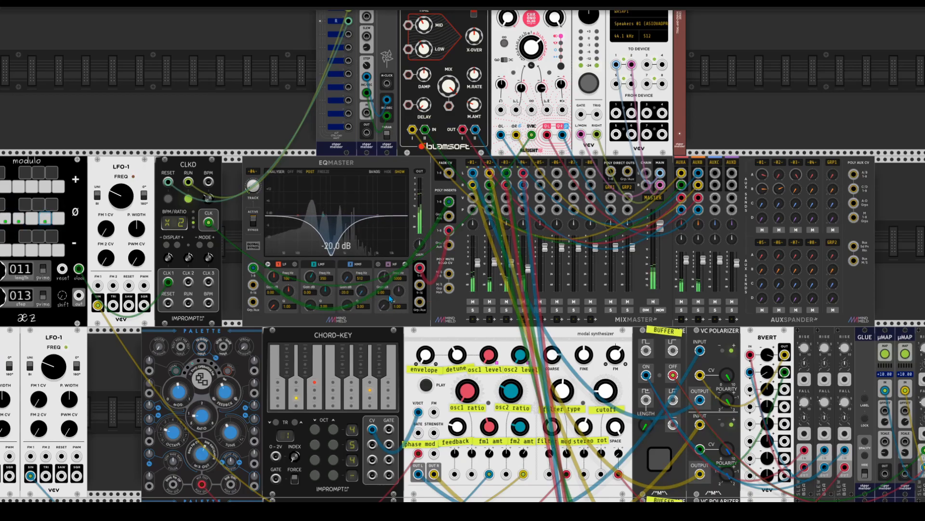
pyautogui.scroll(-10, 391, 249)
pyautogui.scroll(10, 392, 248)
pyautogui.moveTo(339, 184)
pyautogui.mouseDown()
pyautogui.moveTo(339, 166)
pyautogui.moveTo(337, 181)
pyautogui.mouseUp()
# Toggle the first voice's BUFFER gate and lower mixer channel 1's fader
pyautogui.moveTo(505, 160); pyautogui.dragTo(454, 156)
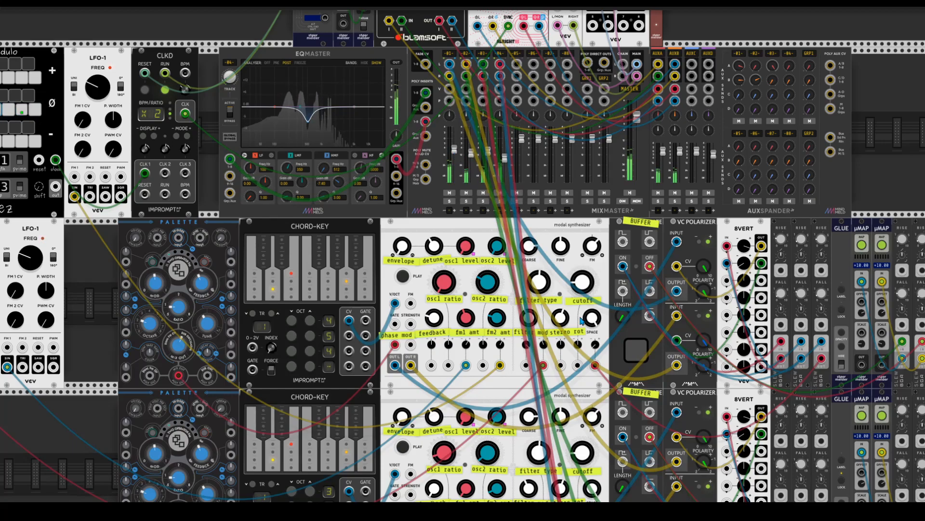
pyautogui.click(637, 357)
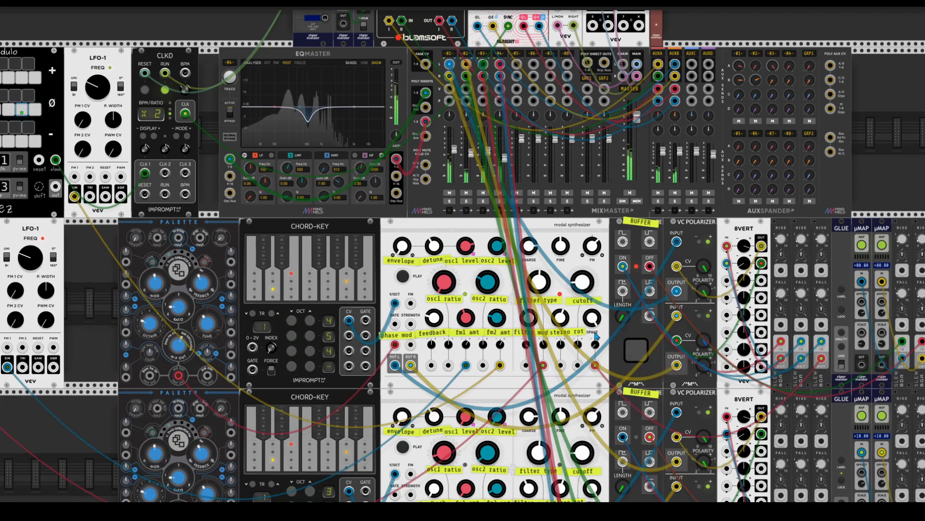
pyautogui.moveTo(454, 151); pyautogui.dragTo(454, 155)
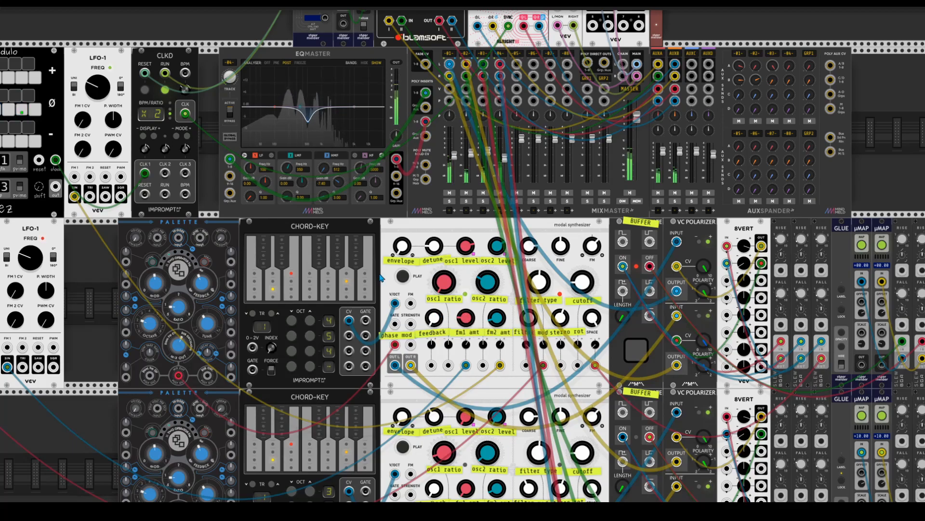
# Move the first and third notes of the first voice's chord to G, and adjust its synthesizer's coarse frequency and osc2 ratio
pyautogui.click(327, 273)
pyautogui.click(328, 290)
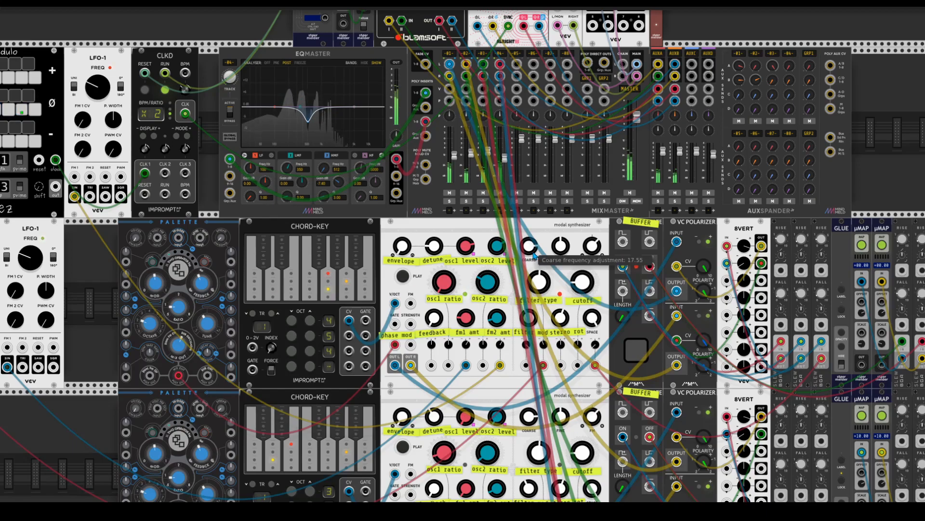
pyautogui.moveTo(529, 246)
pyautogui.mouseDown()
pyautogui.moveTo(529, 254)
pyautogui.moveTo(529, 231)
pyautogui.moveTo(528, 246)
pyautogui.mouseUp()
pyautogui.moveTo(482, 281); pyautogui.dragTo(482, 303)
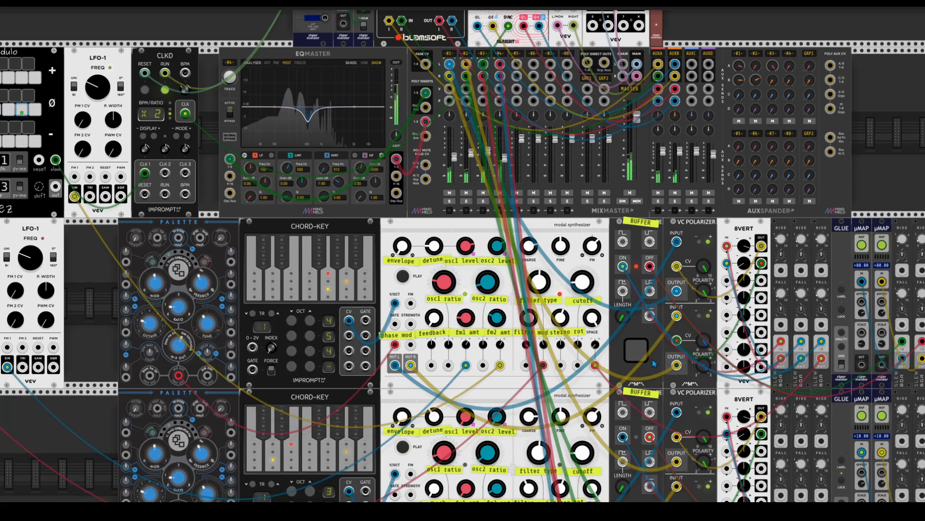
# Raise mixer channel 1's fader to about -5.8 dB, and switch EQMASTER to track 1 to check its bypass
pyautogui.moveTo(454, 157); pyautogui.dragTo(454, 144)
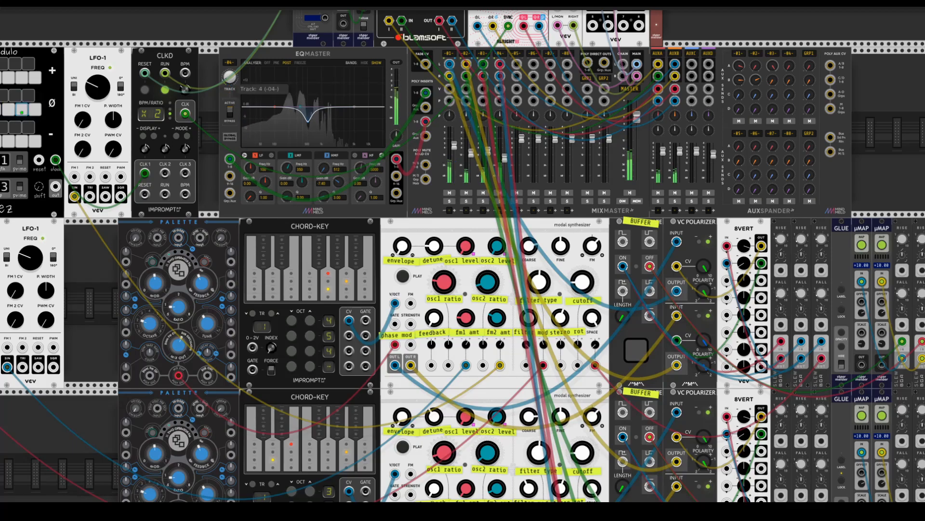
pyautogui.moveTo(230, 78); pyautogui.dragTo(230, 92)
pyautogui.click(231, 112)
pyautogui.moveTo(455, 145); pyautogui.dragTo(454, 144)
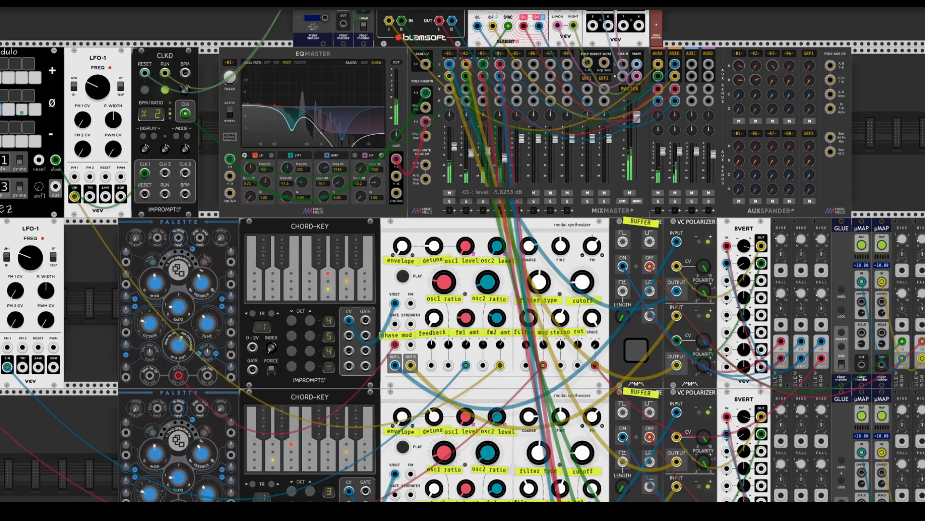
# Move the two LFO-1 modules from below the fourth voice to beside the PALETTE modules of the third and fourth voices
pyautogui.scroll(-12, 531, 258)
pyautogui.hscroll(3, 531, 258)
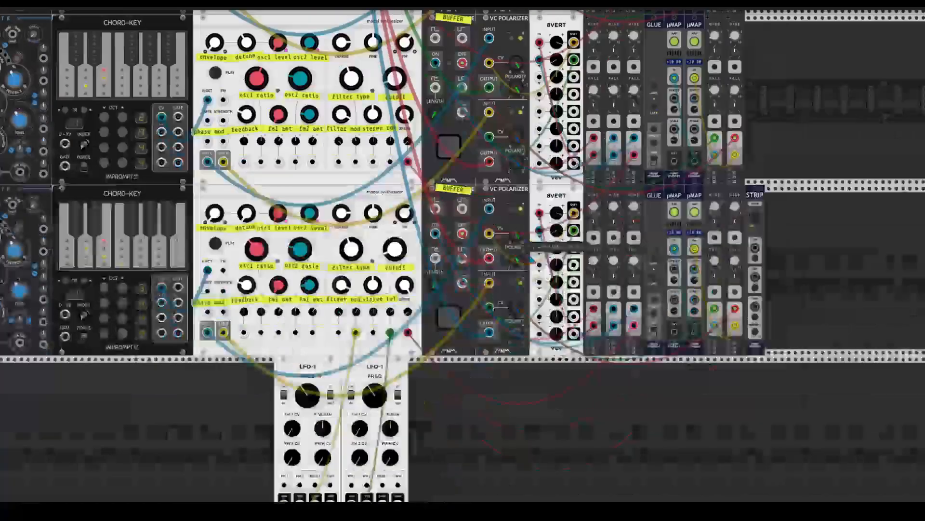
pyautogui.scroll(-1, 525, 267)
pyautogui.scroll(3, 515, 276)
pyautogui.hscroll(-5, 515, 276)
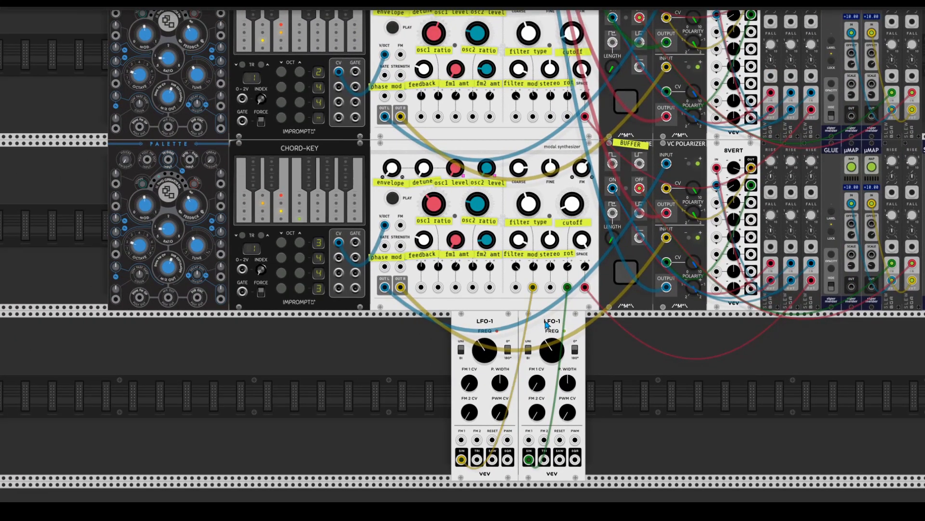
pyautogui.moveTo(545, 320); pyautogui.dragTo(100, 153)
pyautogui.moveTo(496, 326); pyautogui.dragTo(96, 75)
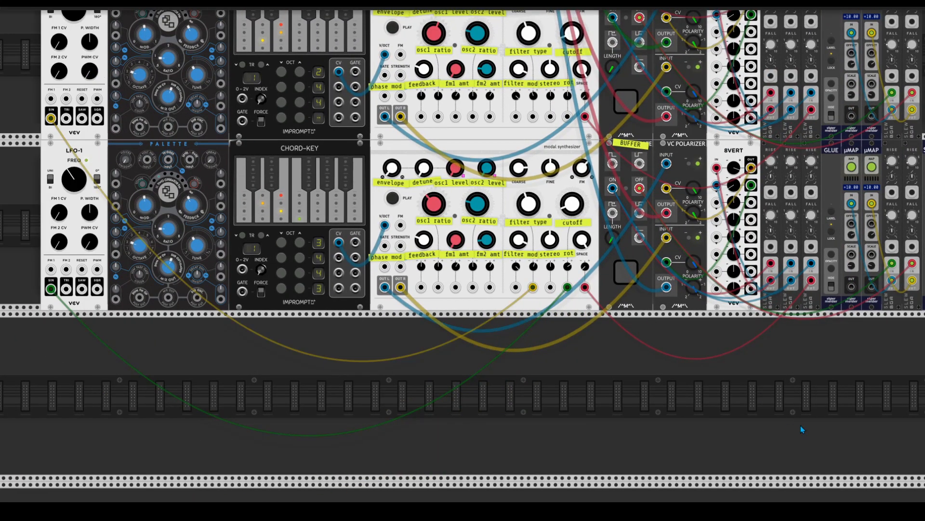
# Move the STRIP module to the empty row below the fourth voice and load the saved voice strip there as a fifth voice
pyautogui.hscroll(3, 804, 429)
pyautogui.scroll(1, 819, 289)
pyautogui.moveTo(820, 174); pyautogui.dragTo(821, 312)
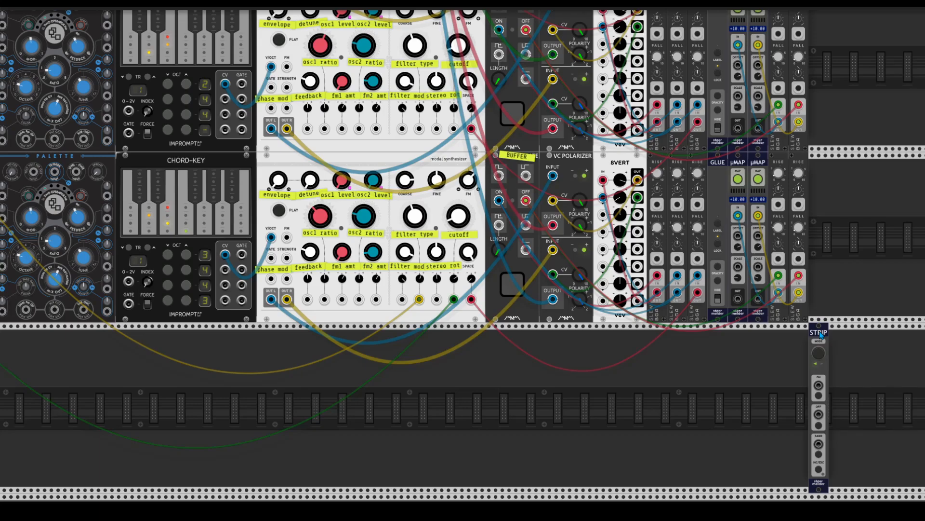
pyautogui.rightClick(819, 333)
pyautogui.click(848, 474)
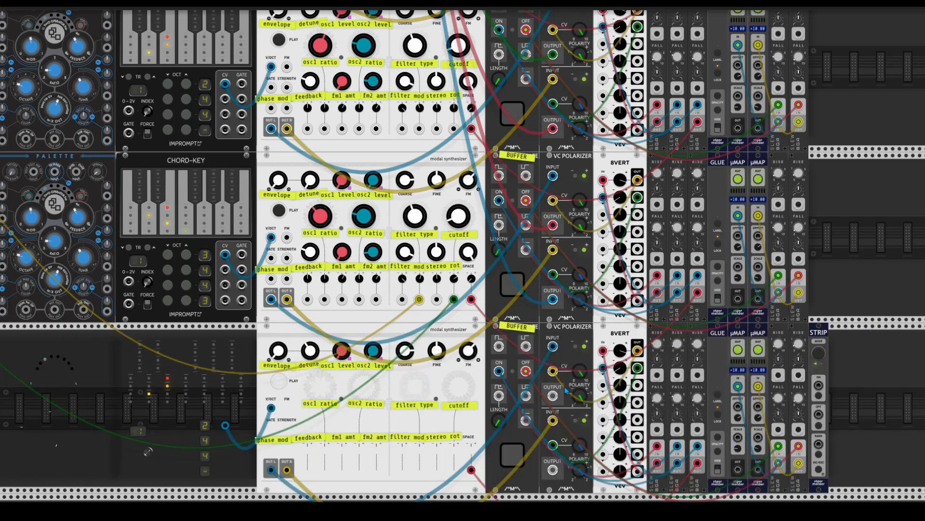
# Patch the fifth voice's two VC POLARIZER outputs to the inputs of mixer channel 5
pyautogui.hscroll(-4, 562, 391)
pyautogui.scroll(-1, 562, 392)
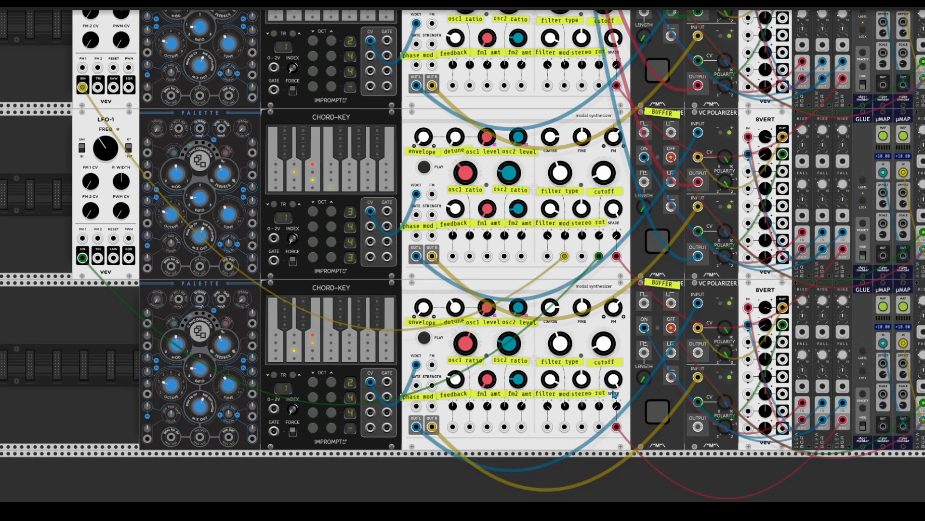
pyautogui.scroll(1, 620, 402)
pyautogui.hscroll(1, 621, 402)
pyautogui.scroll(5, 500, 93)
pyautogui.moveTo(675, 389); pyautogui.dragTo(676, 347)
pyautogui.scroll(10, 503, 257)
pyautogui.scroll(-2, 596, 415)
pyautogui.scroll(-13, 596, 415)
pyautogui.scroll(-1, 648, 156)
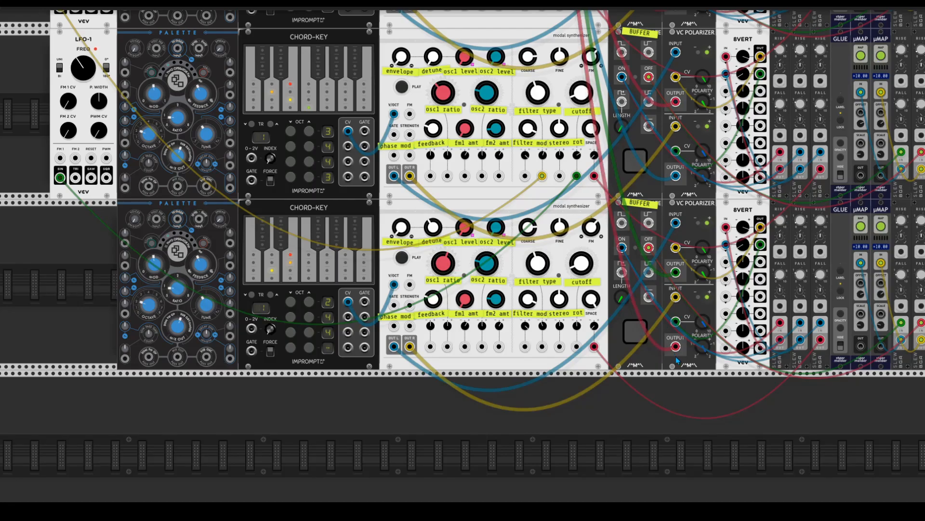
pyautogui.scroll(10, 678, 307)
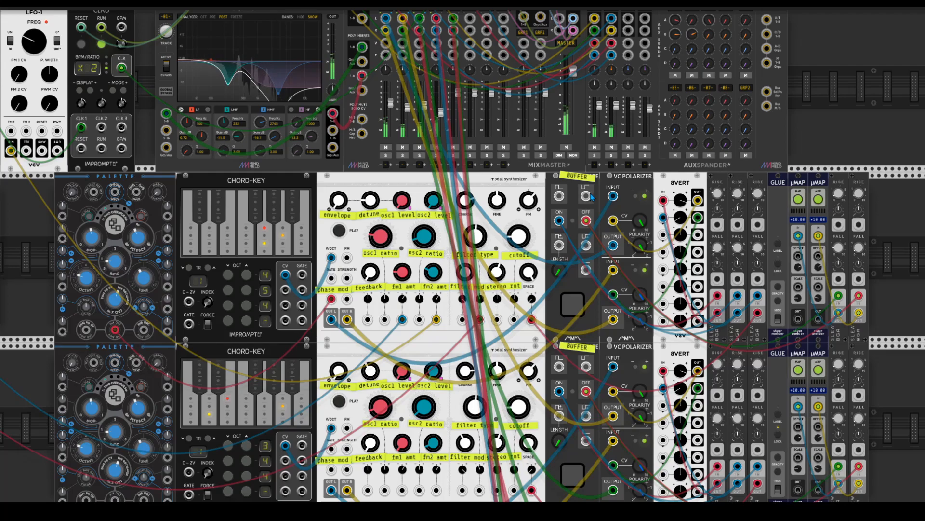
pyautogui.scroll(2, 592, 195)
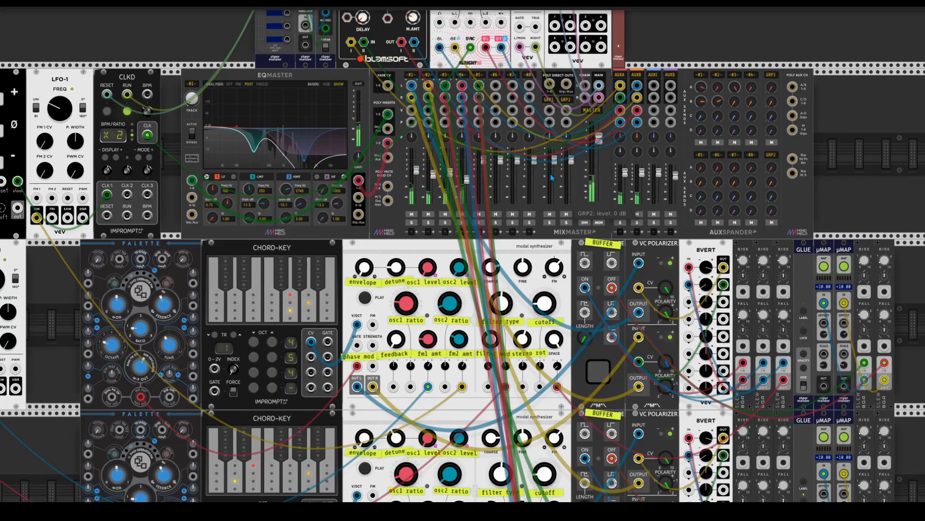
# Lower mixer channel 5's fader to about -6.1 dB
pyautogui.scroll(-1, 531, 214)
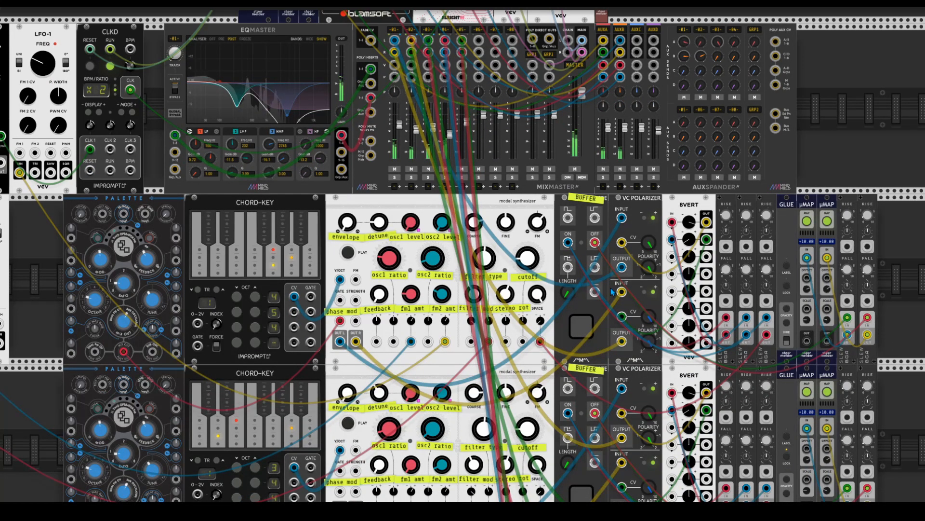
pyautogui.scroll(-2, 608, 293)
pyautogui.scroll(2, 610, 292)
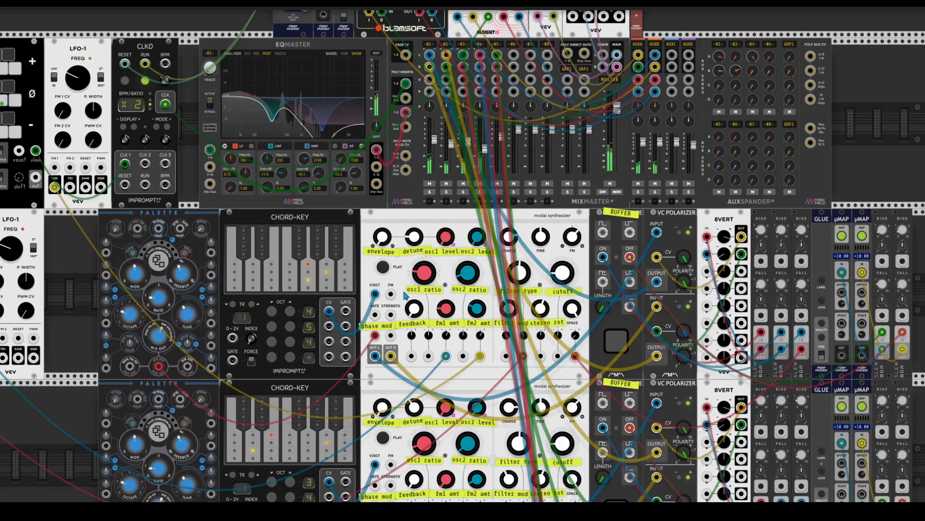
pyautogui.scroll(2, 378, 290)
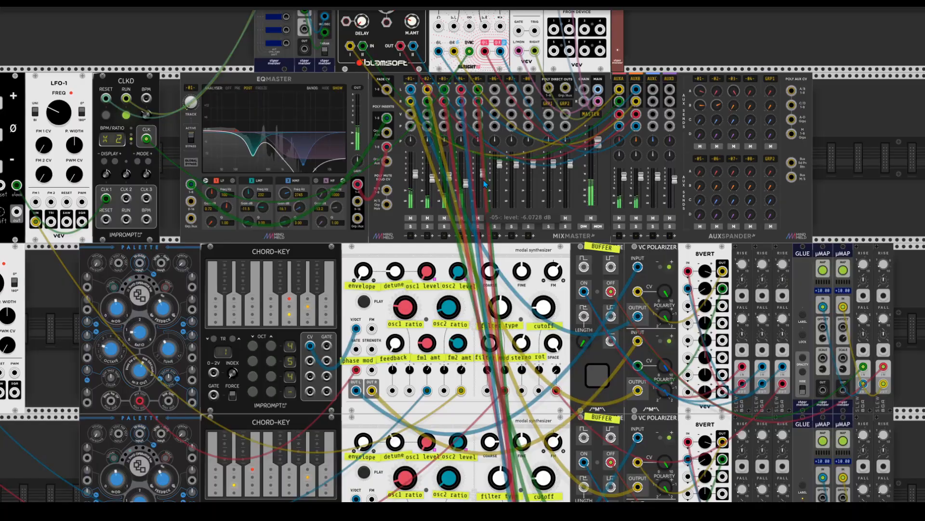
pyautogui.scroll(-15, 616, 312)
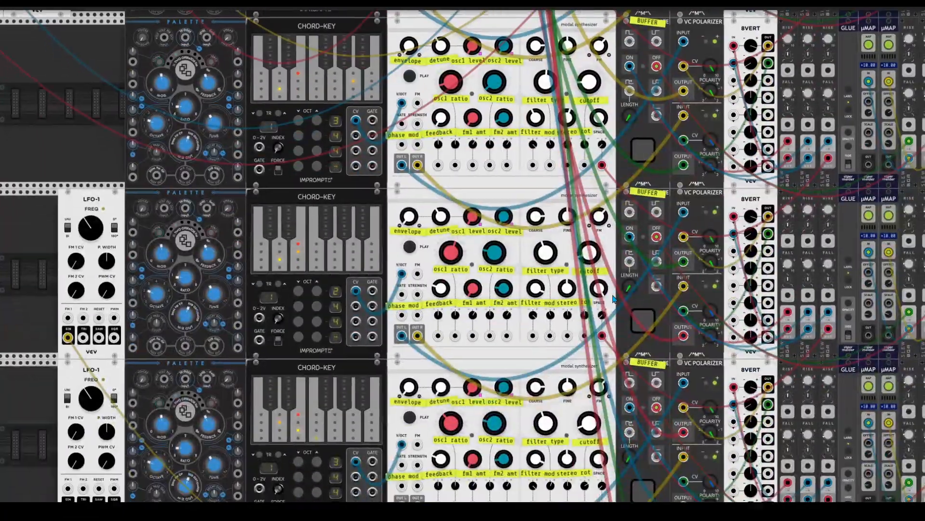
pyautogui.scroll(14, 615, 301)
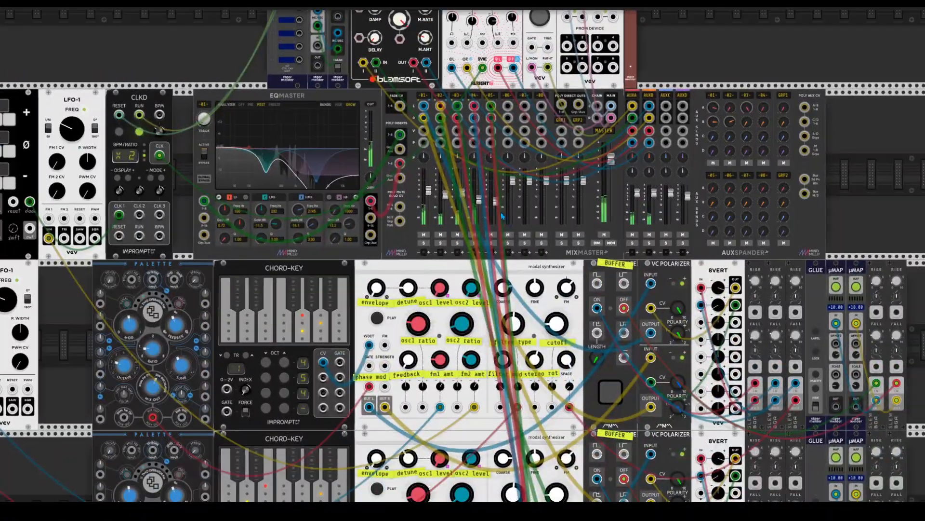
# Change the chord on the fifth voice's CHORD-KEY and lower the octaves of its notes
pyautogui.scroll(-3, 602, 362)
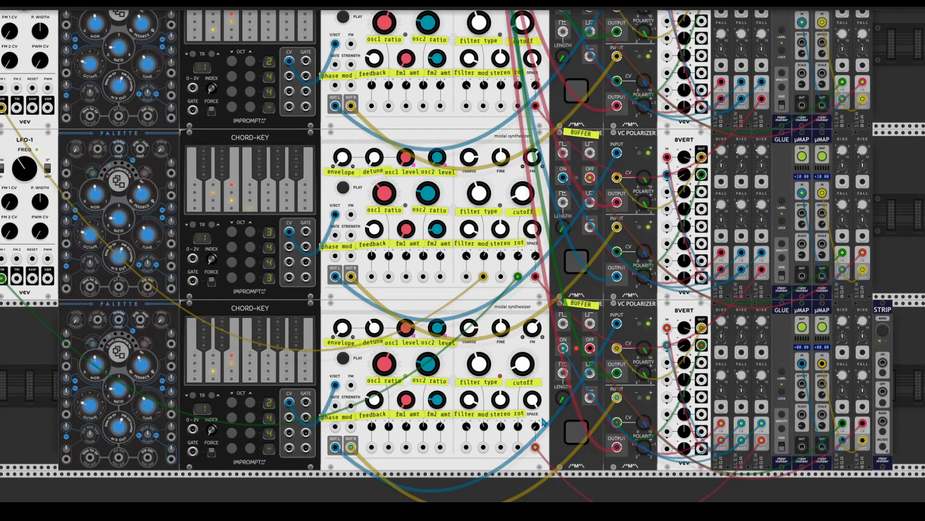
pyautogui.click(232, 417)
pyautogui.click(231, 434)
pyautogui.click(232, 434)
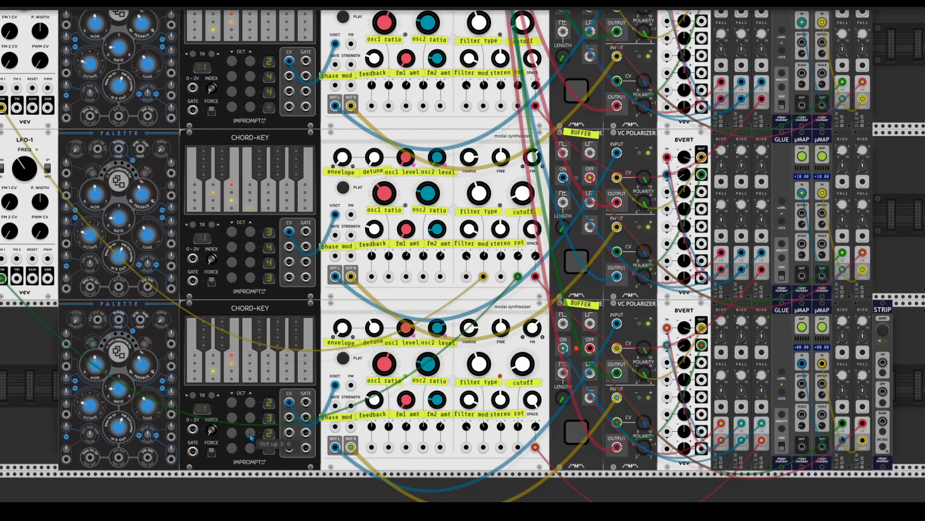
pyautogui.click(232, 417)
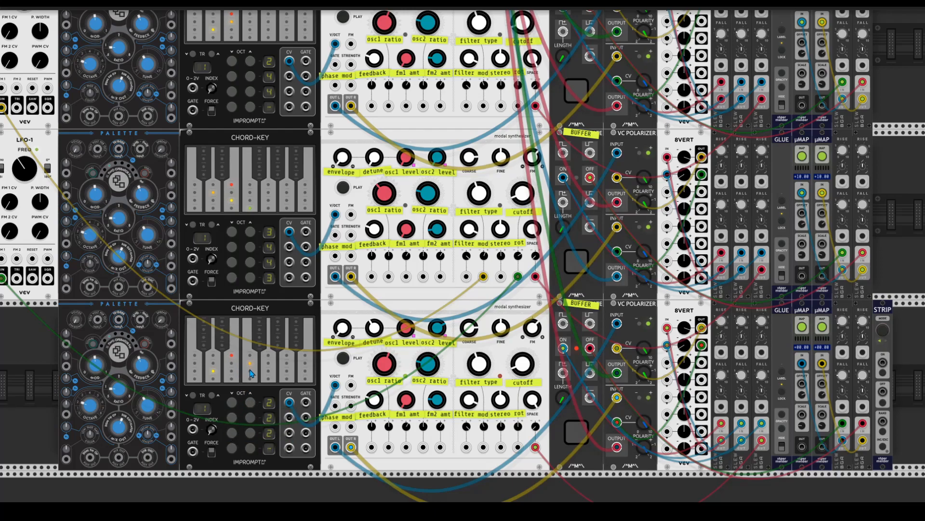
pyautogui.click(232, 417)
pyautogui.click(234, 420)
pyautogui.click(232, 370)
pyautogui.click(231, 432)
# Lower mixer channel 5's fader to about -11.4 dB
pyautogui.click(582, 430)
pyautogui.scroll(9, 529, 366)
pyautogui.scroll(10, 531, 369)
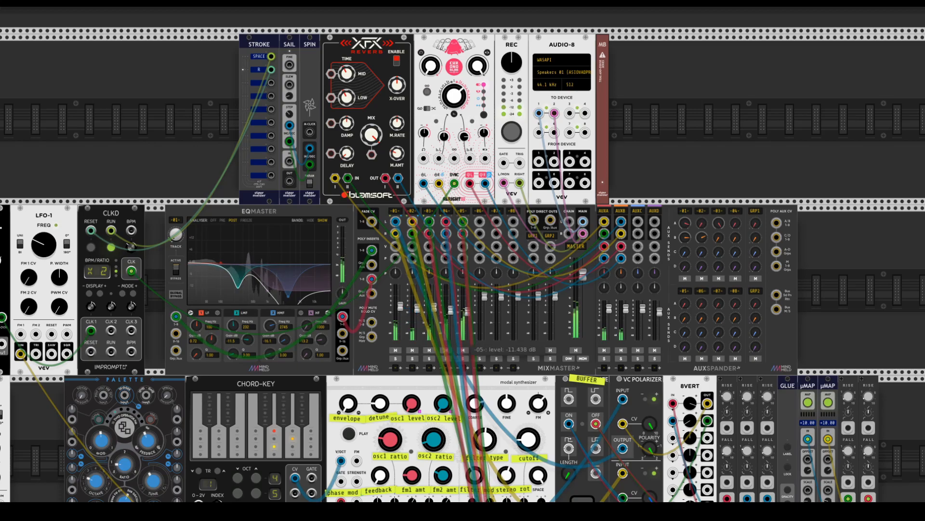
pyautogui.moveTo(429, 273); pyautogui.dragTo(429, 324)
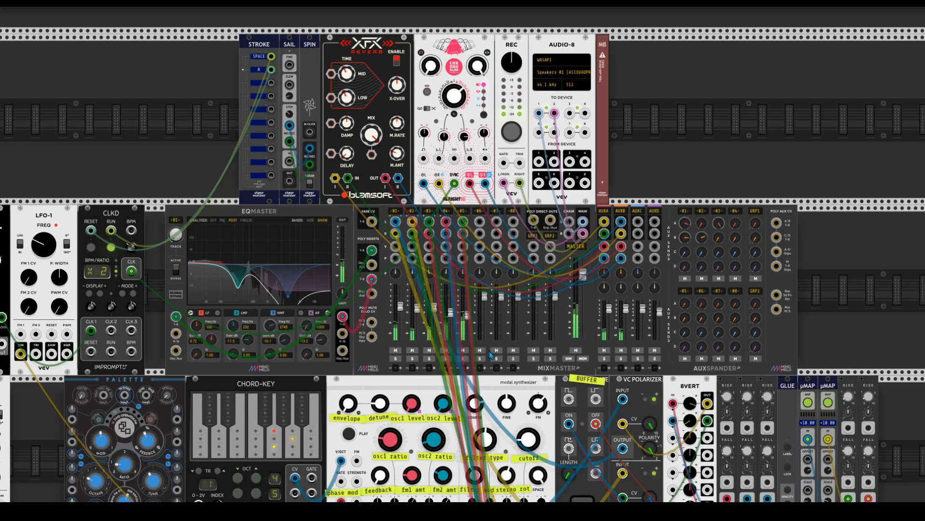
pyautogui.scroll(-5, 491, 345)
pyautogui.scroll(-2, 490, 344)
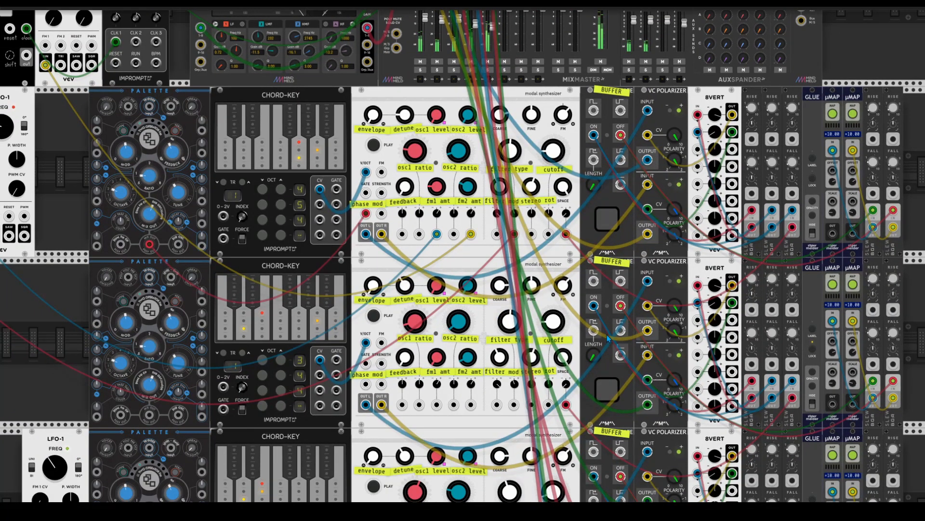
pyautogui.scroll(-3, 605, 334)
pyautogui.scroll(-8, 603, 337)
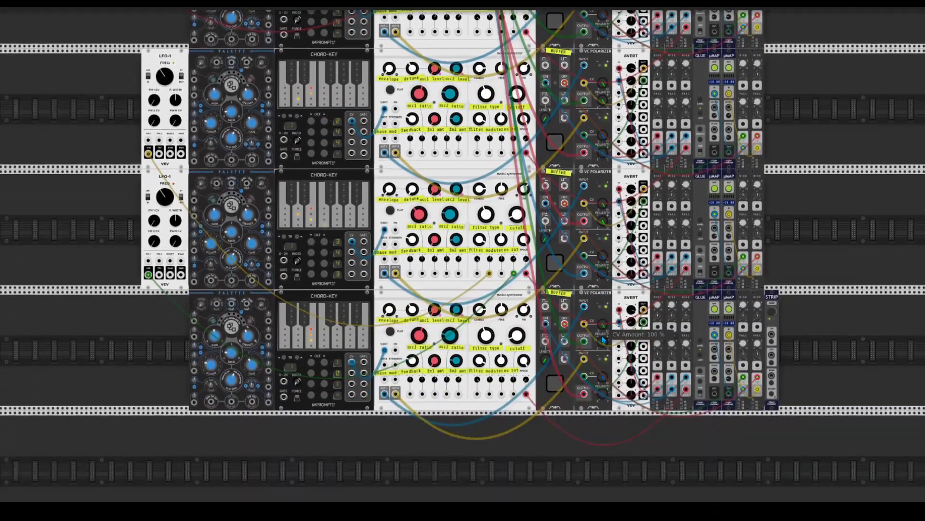
pyautogui.scroll(7, 604, 337)
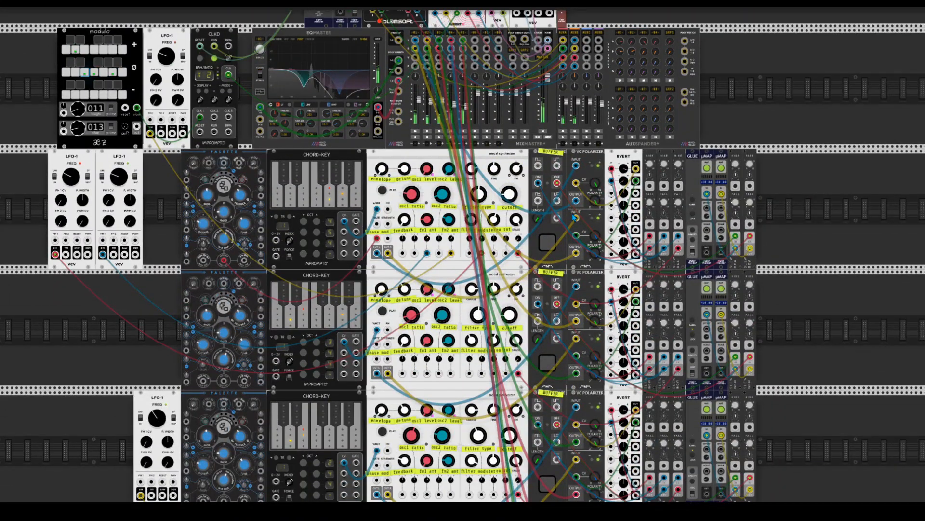